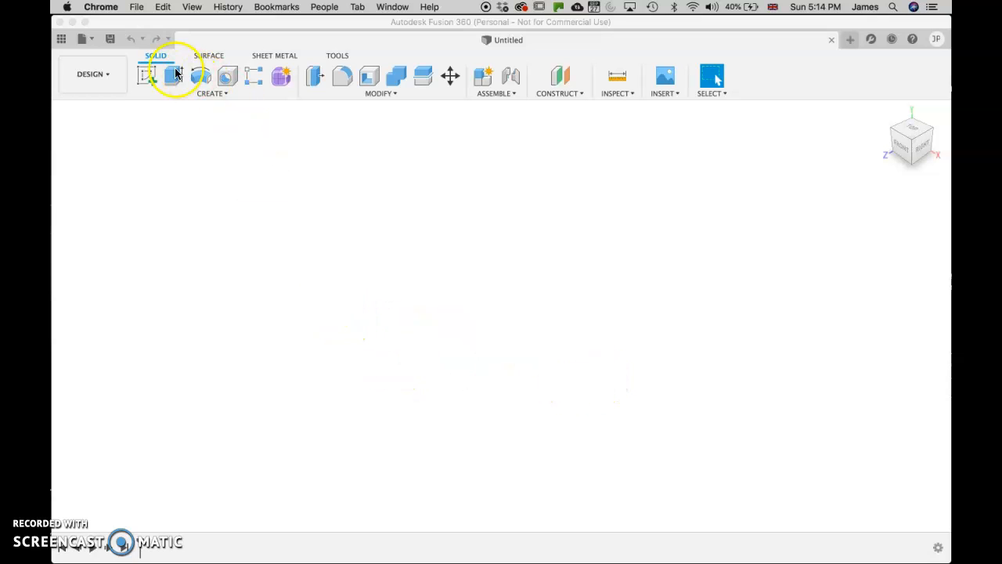
- Add a new project to the list of all projects in the data panel, look through the list and close the panel
click(61, 40)
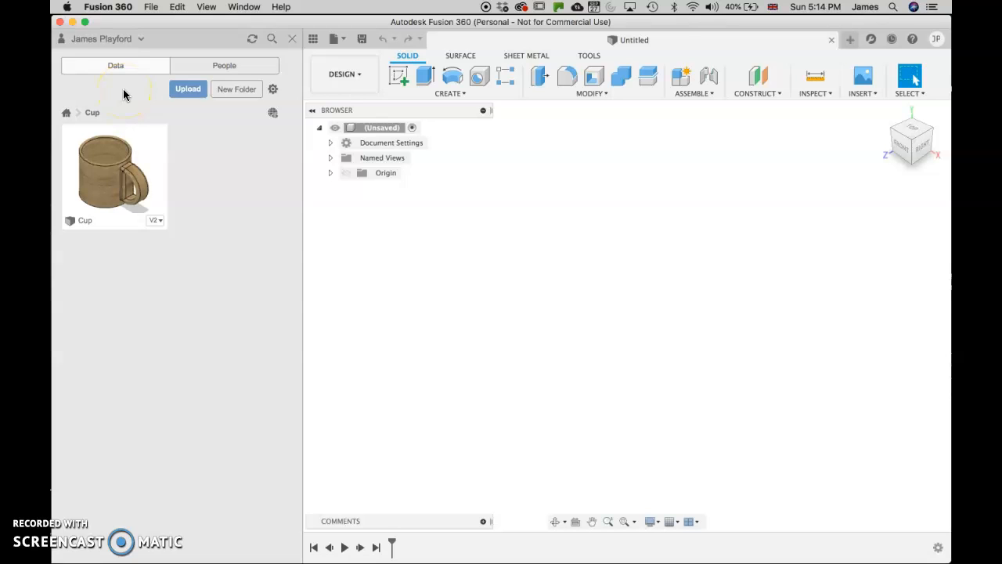
click(67, 116)
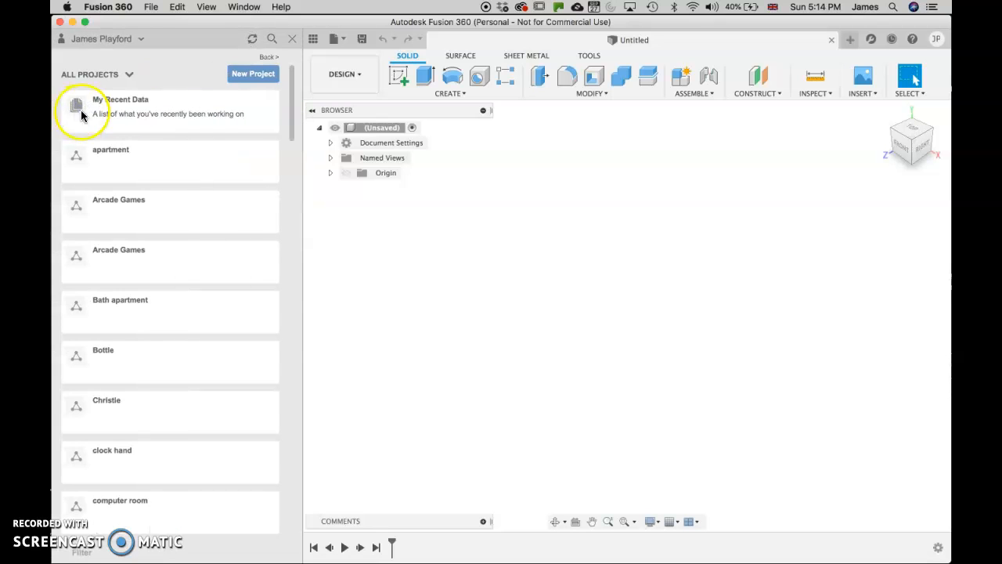
click(249, 75)
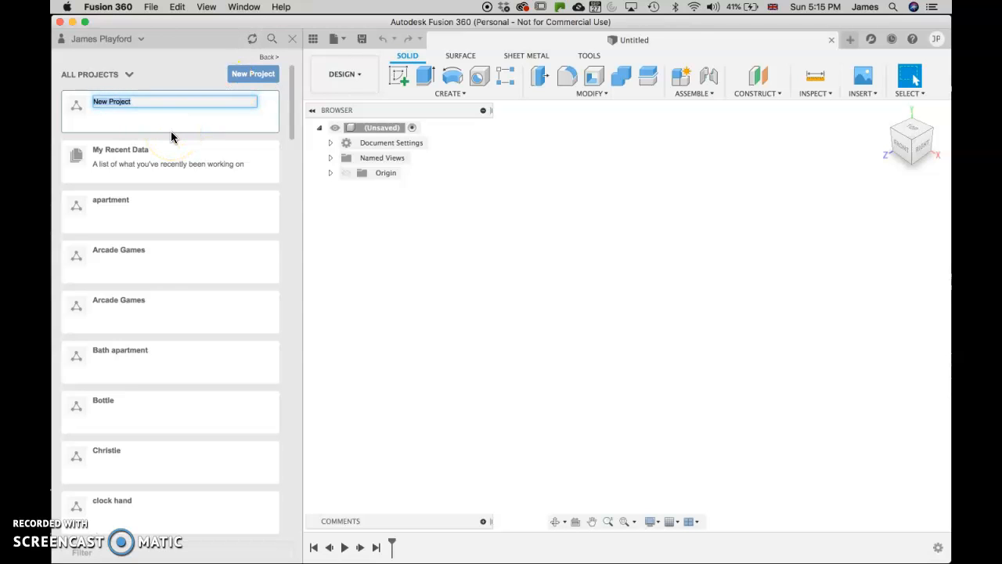
scroll(141, 288, down, 2)
scroll(138, 292, down, 5)
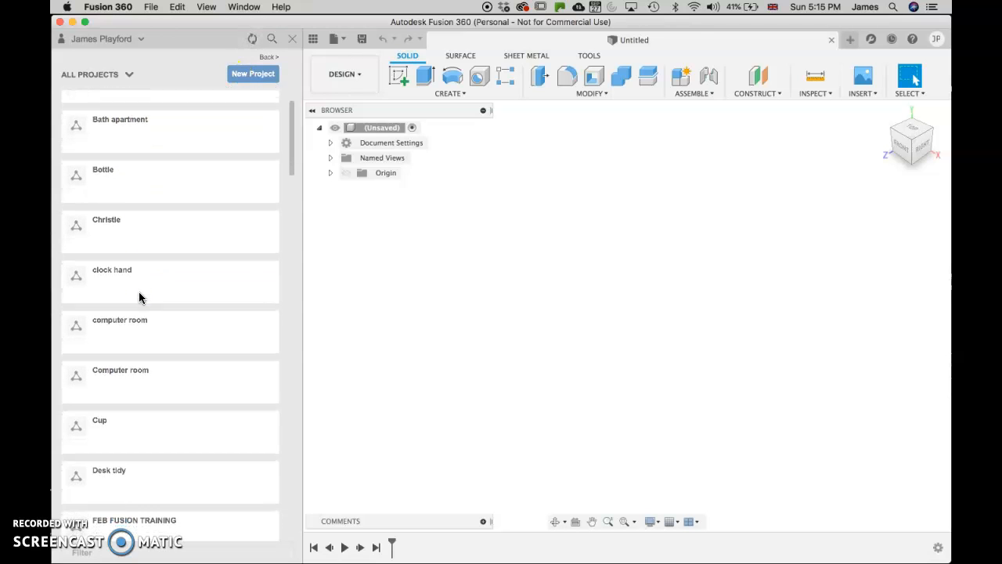
scroll(115, 413, up, 7)
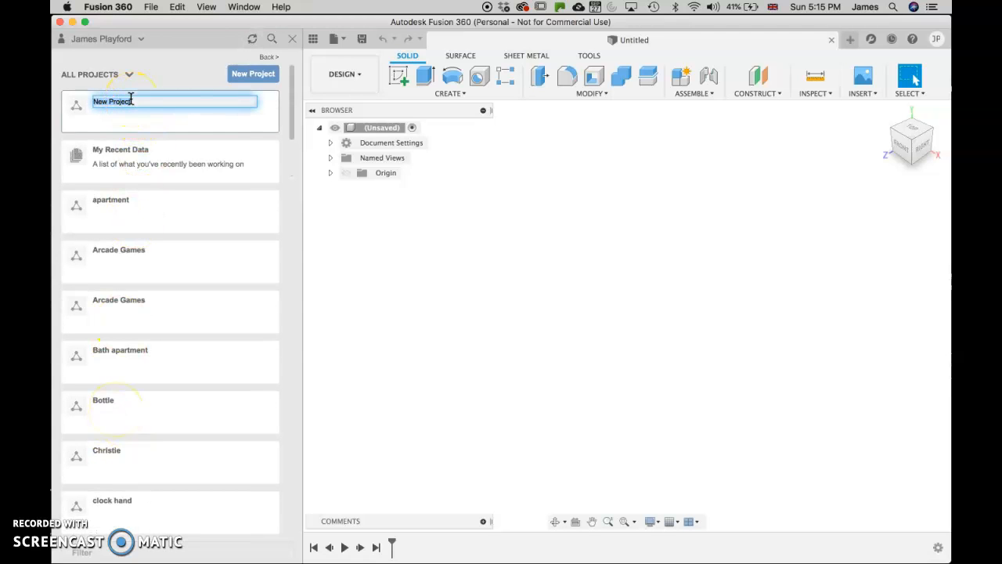
click(292, 41)
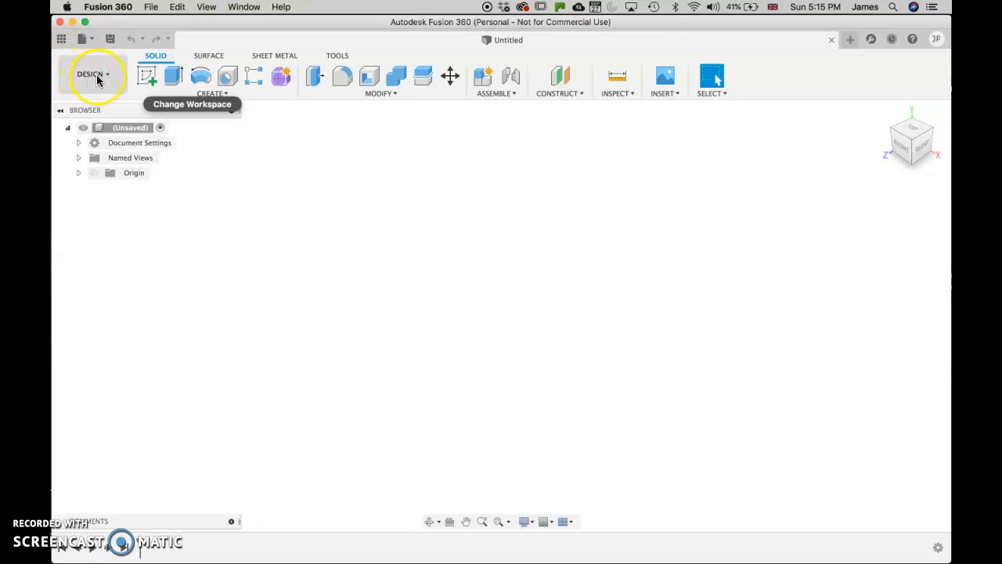
- Examine the list of available workspaces without switching, and collapse and restore the browser
click(97, 76)
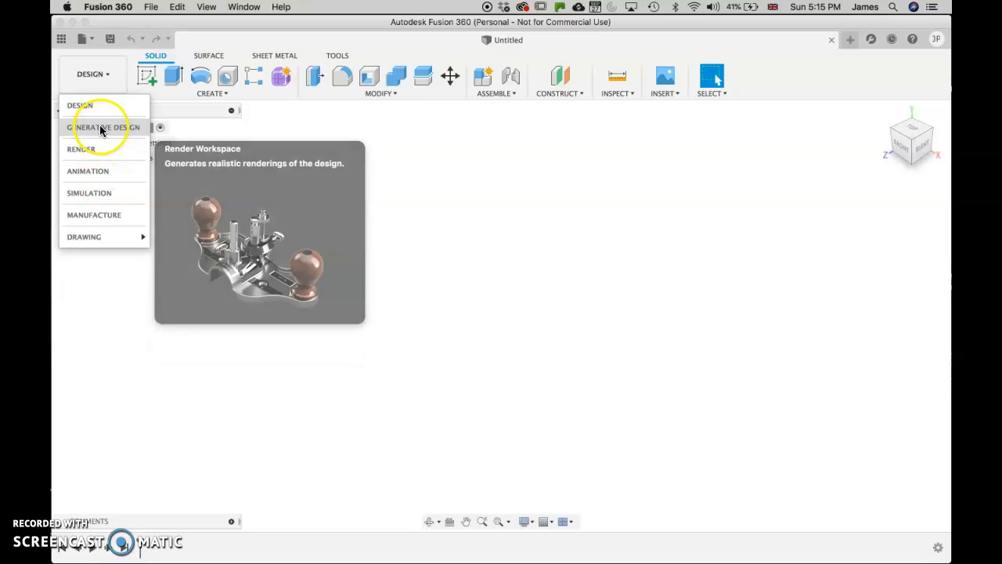
click(93, 76)
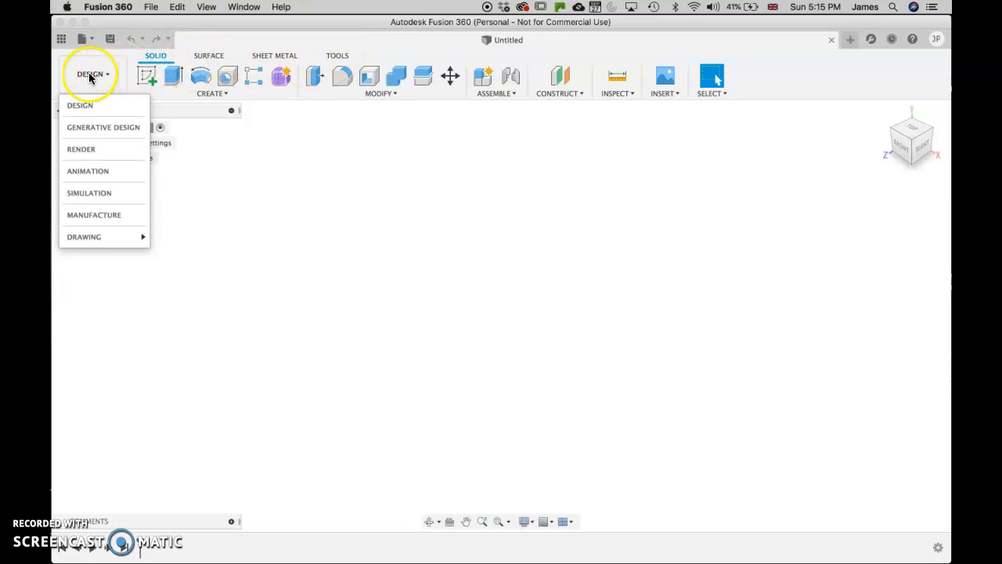
click(370, 234)
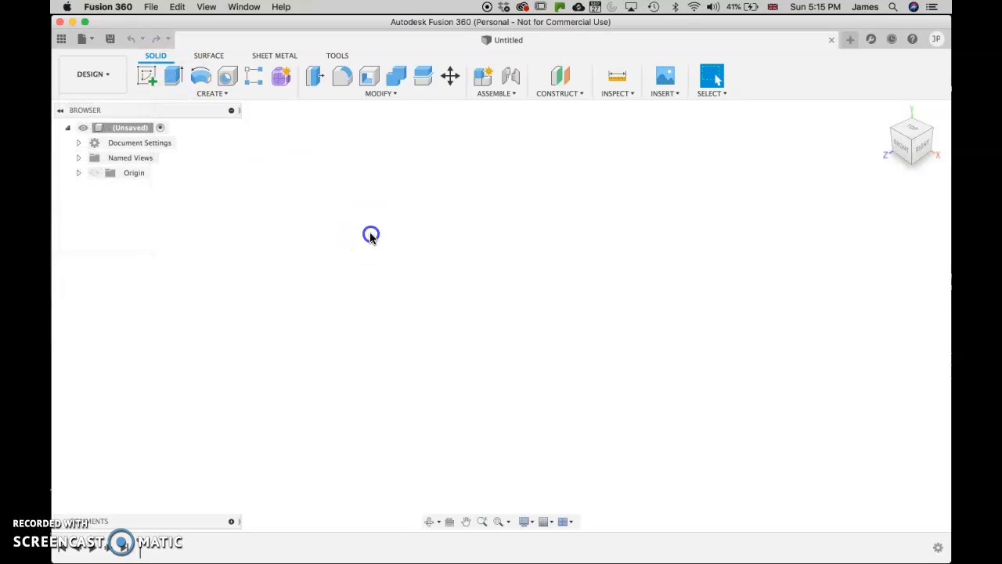
click(61, 110)
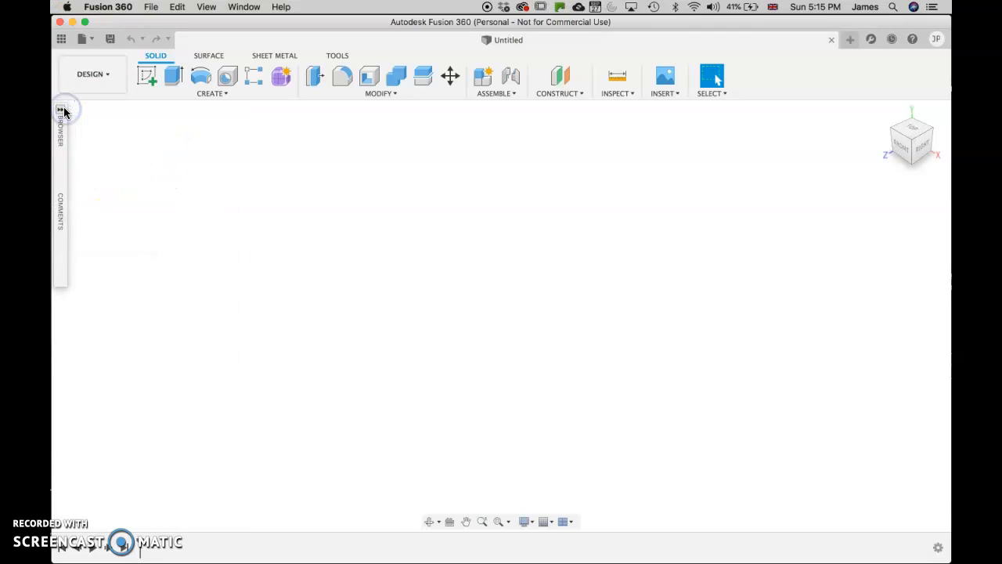
click(61, 110)
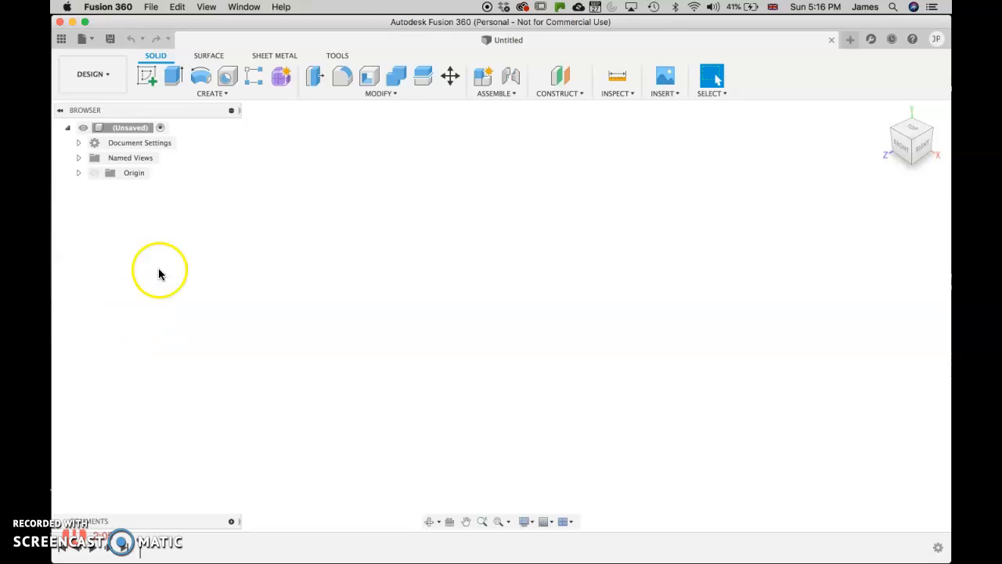
- Toggle the origin's visibility, leaving its planes and axes shown
click(97, 173)
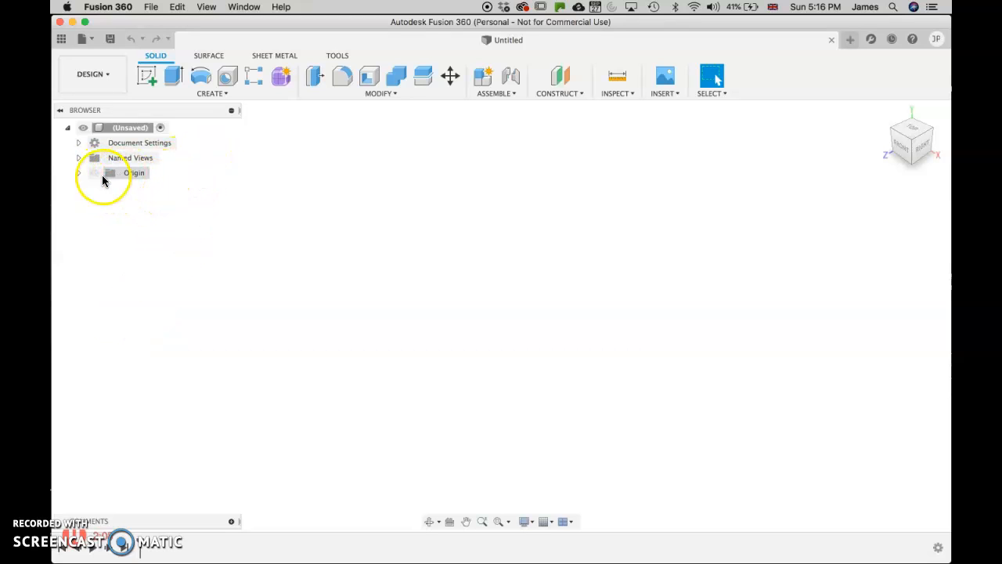
click(93, 173)
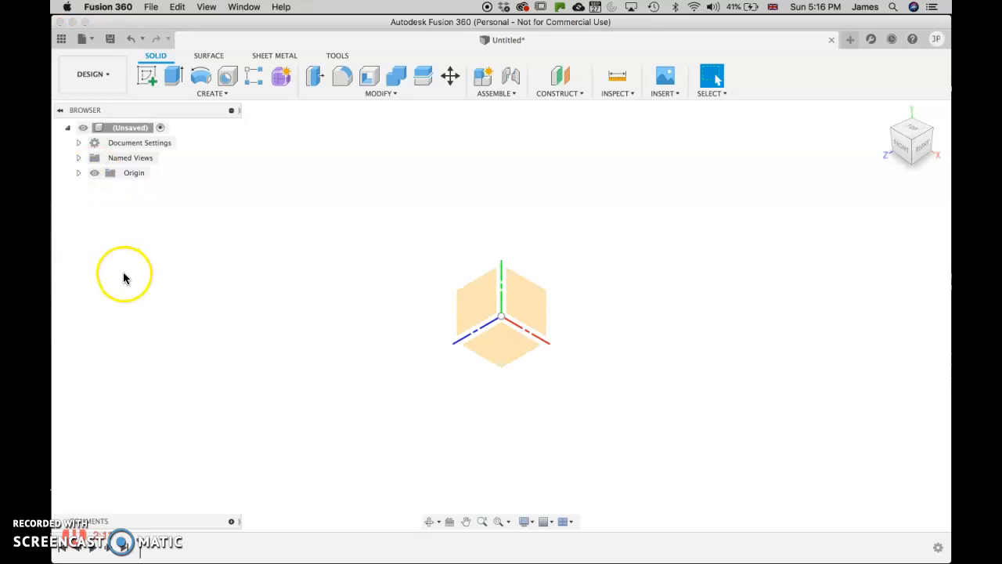
click(94, 172)
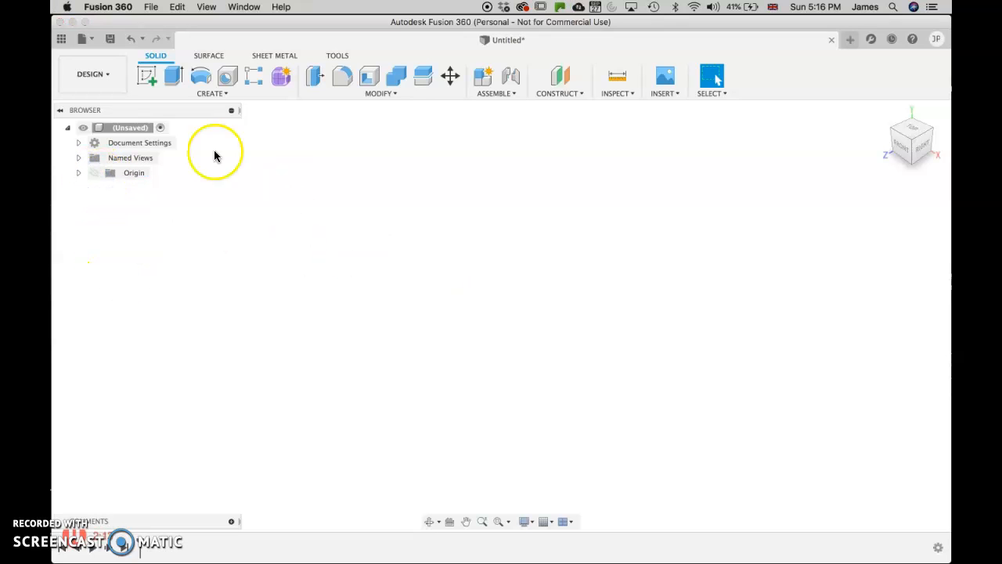
click(94, 173)
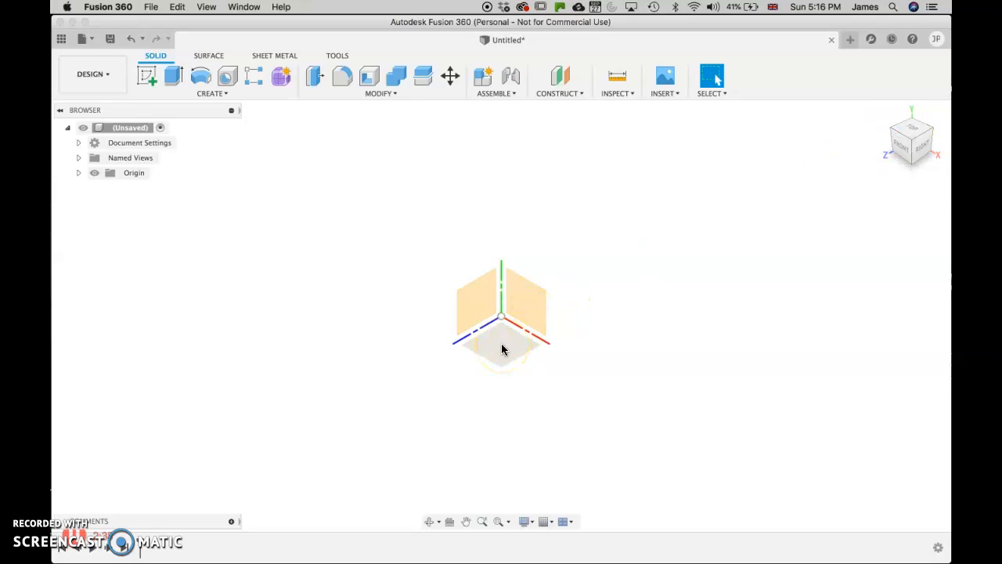
- Start a sketch on the horizontal XZ origin plane and finish it without drawing anything
click(149, 78)
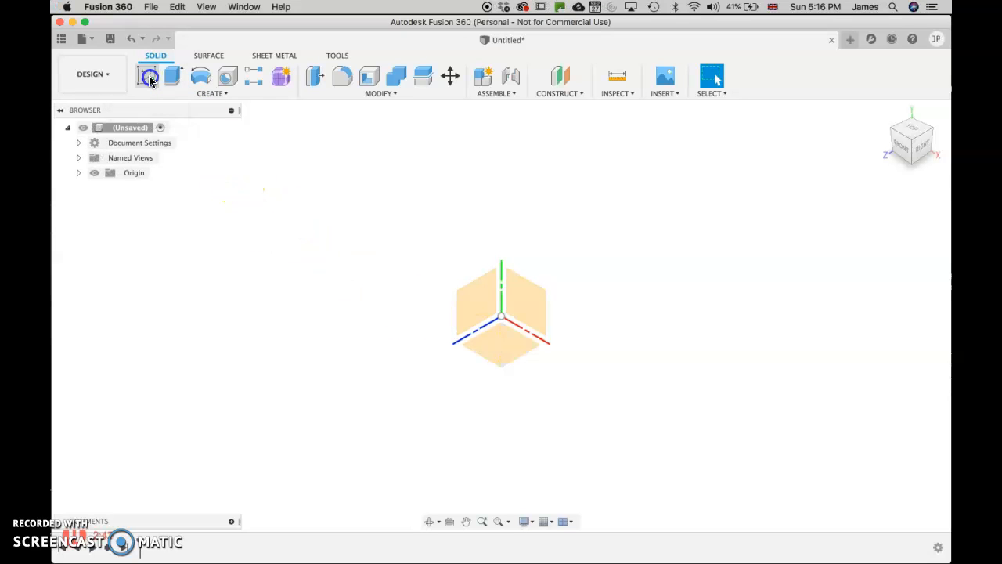
click(501, 343)
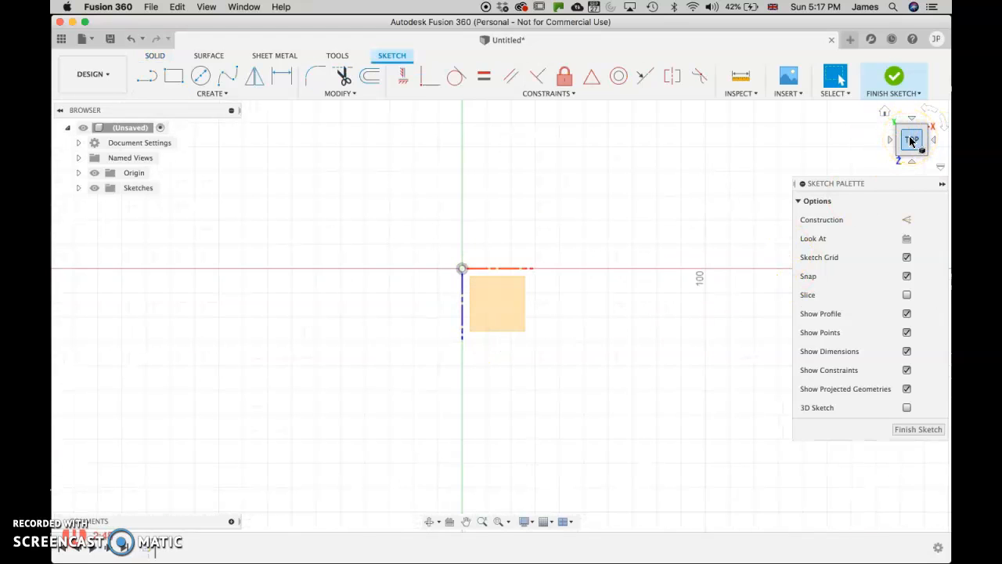
click(908, 431)
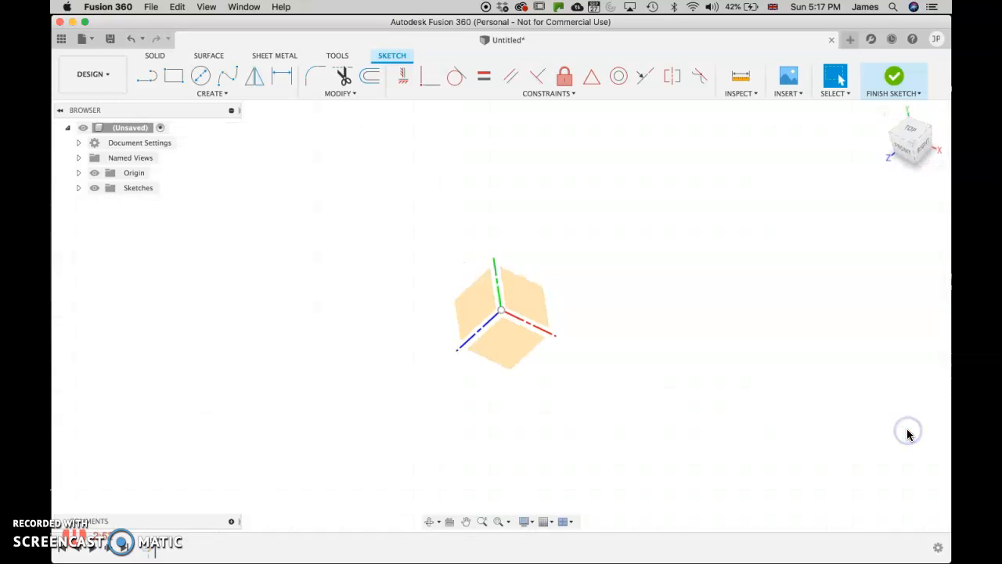
- Delete the empty sketch from the timeline and hide the origin planes and axes
click(148, 550)
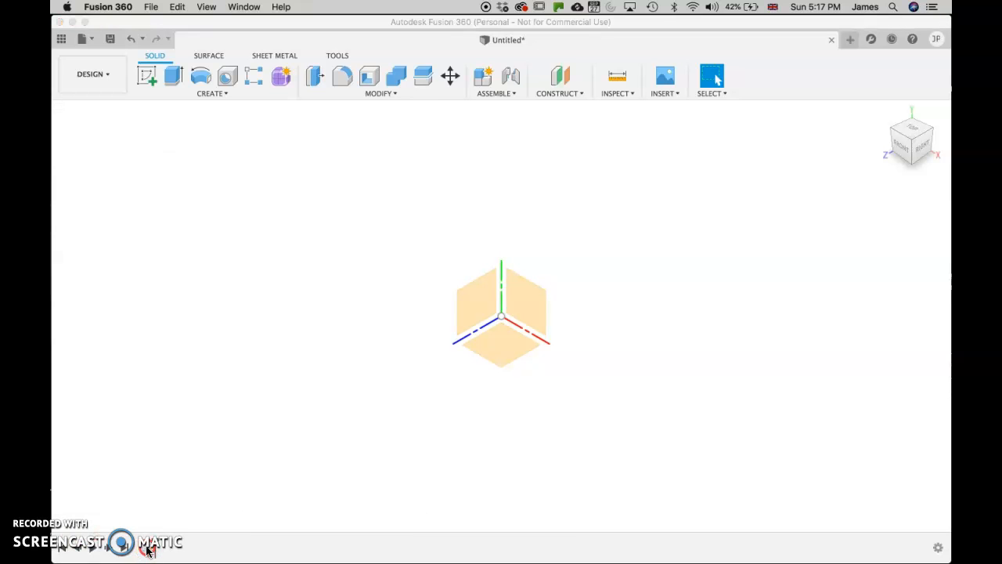
click(179, 465)
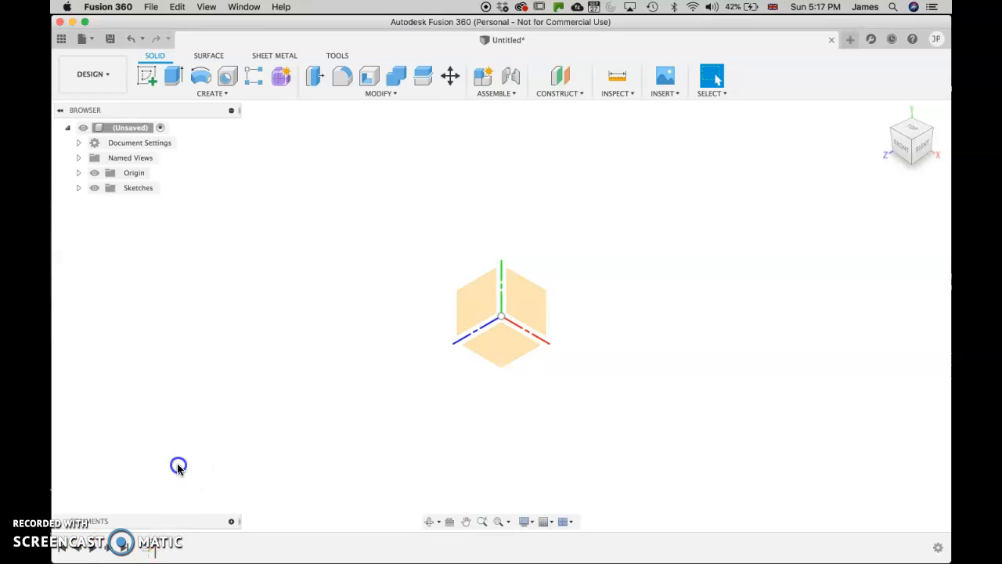
click(150, 550)
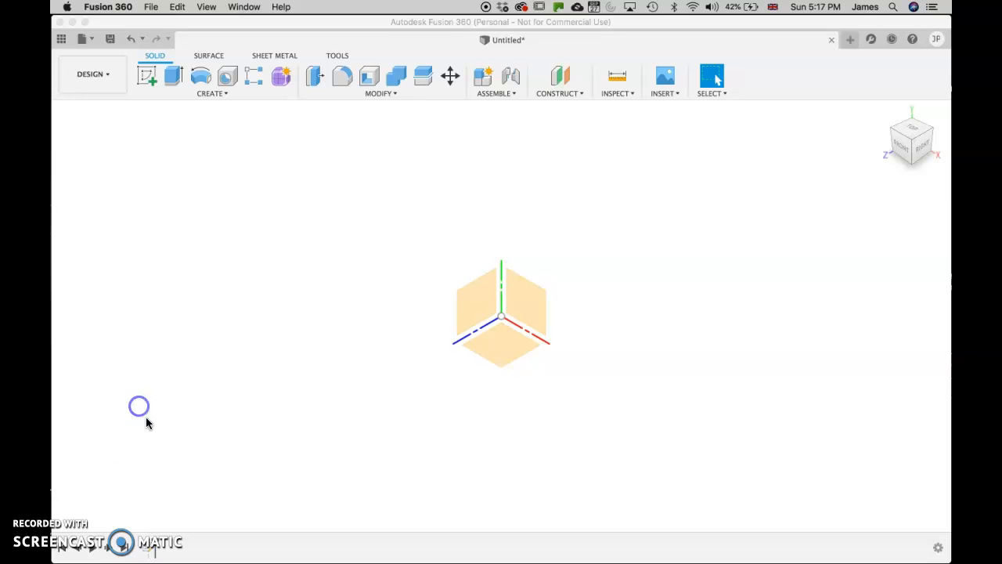
click(149, 551)
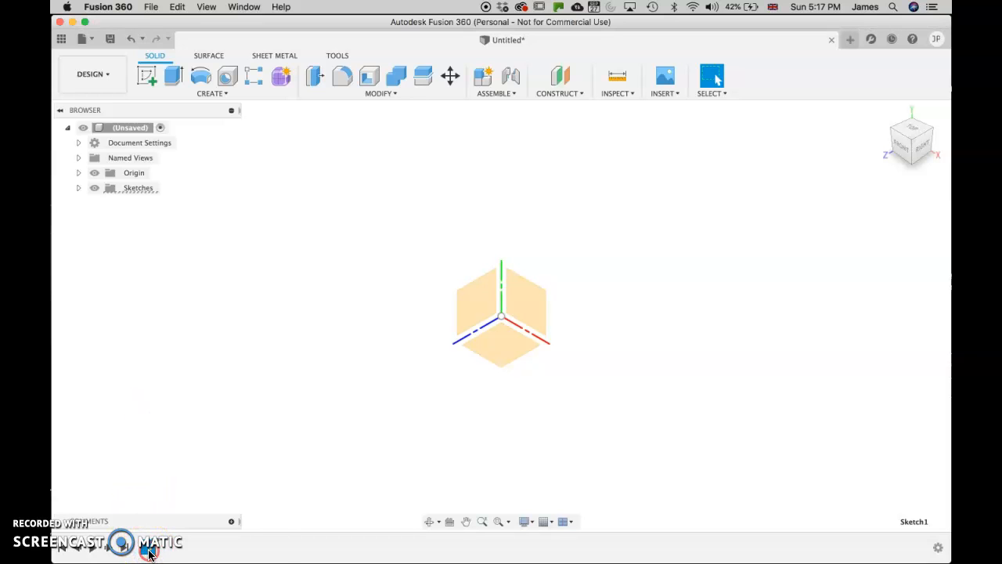
right_click(149, 551)
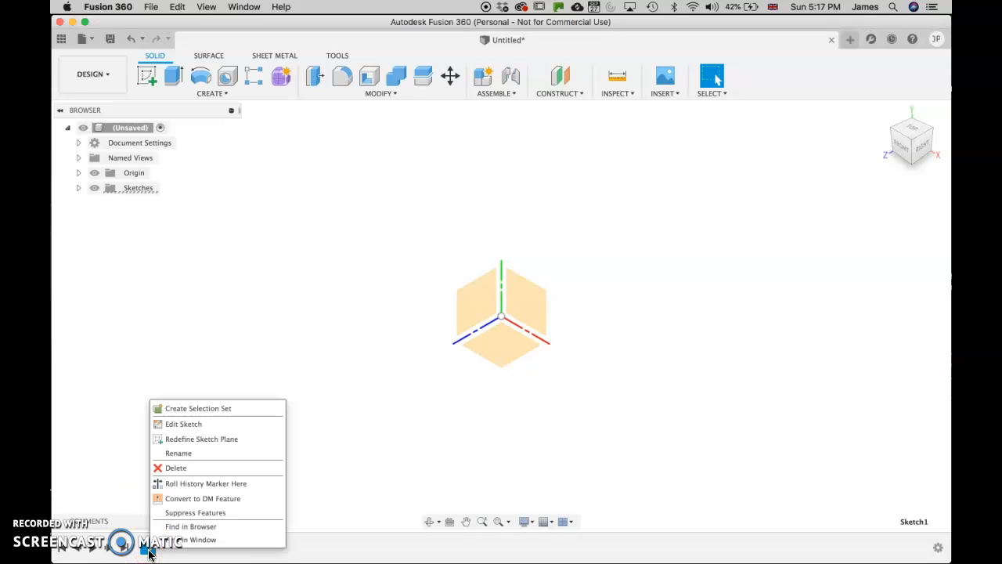
click(184, 469)
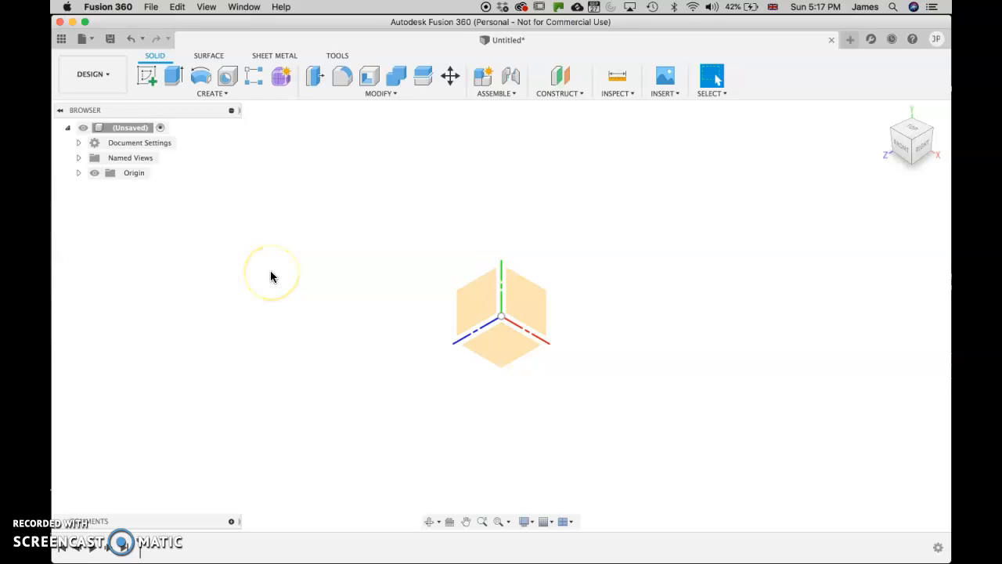
click(94, 172)
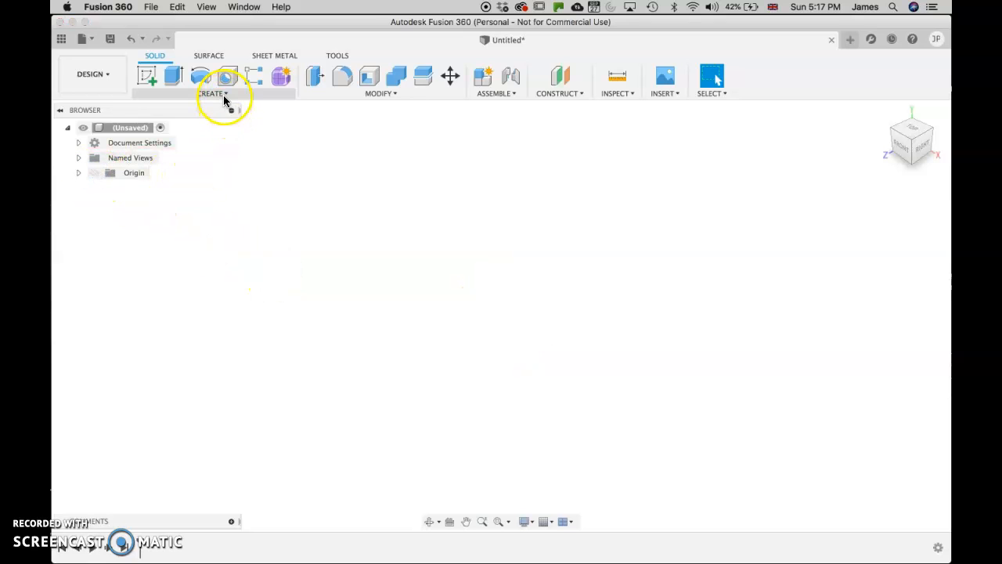
- Sketch a centre-diameter circle on the YZ plane, centred on the origin with an area of about 3587 mm², and finish the sketch
click(147, 75)
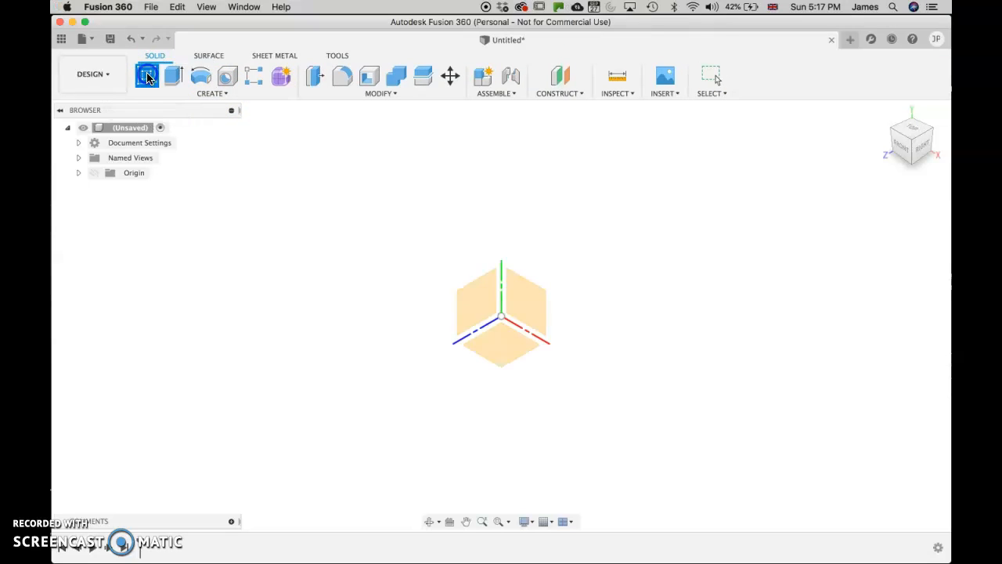
click(469, 294)
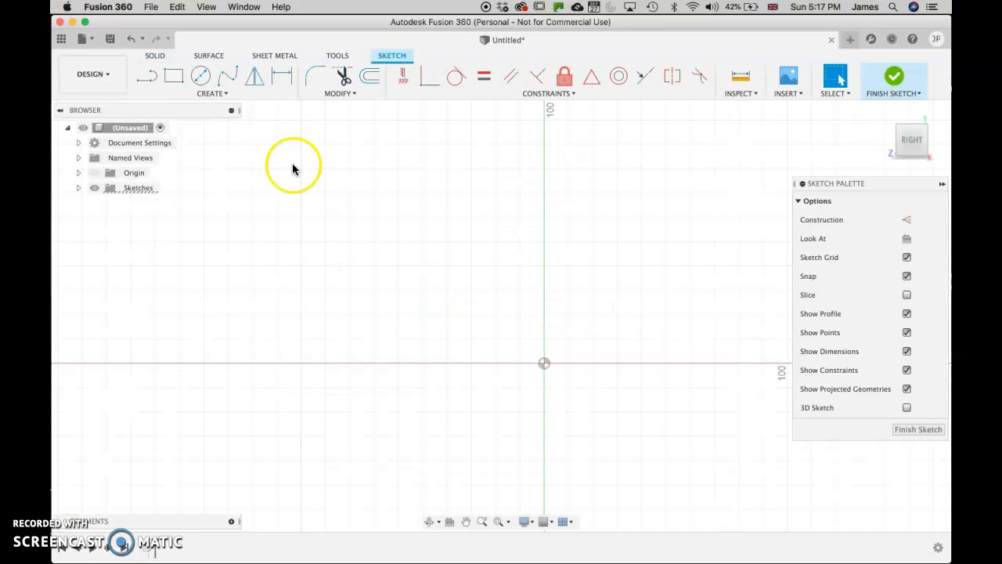
click(201, 75)
click(543, 364)
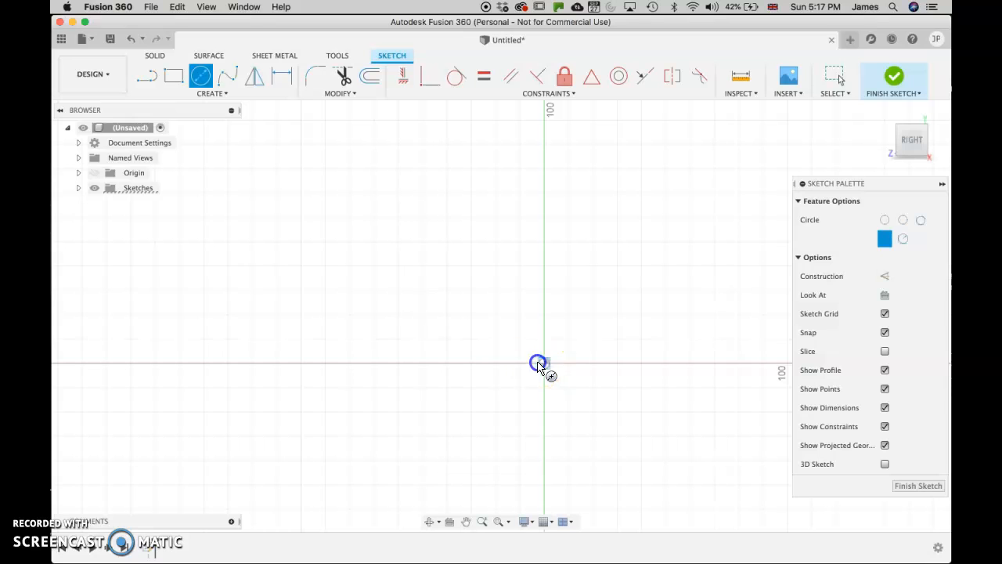
click(479, 313)
key(Escape)
click(895, 90)
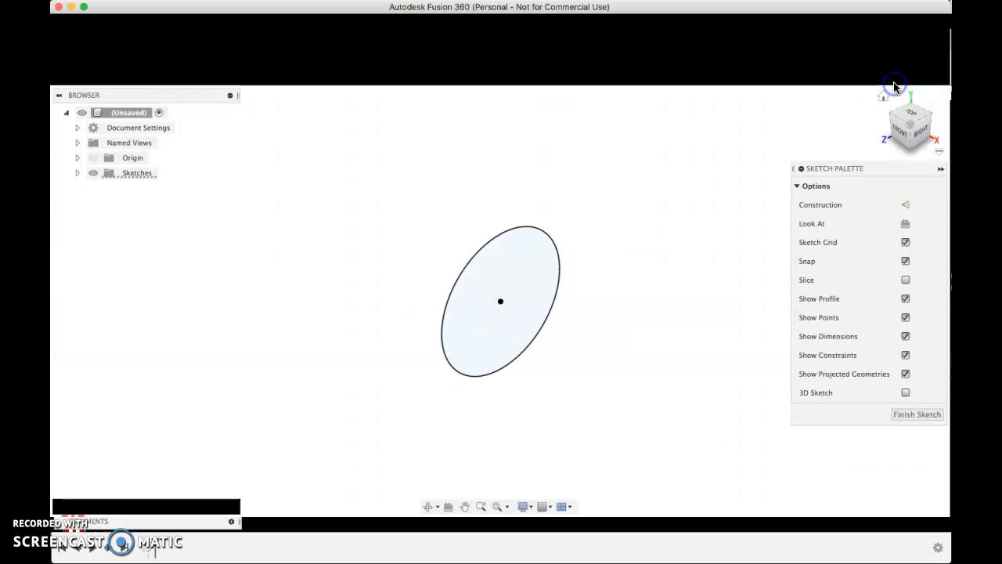
- Extrude the circle profile 100 mm to one side as a new body
click(529, 313)
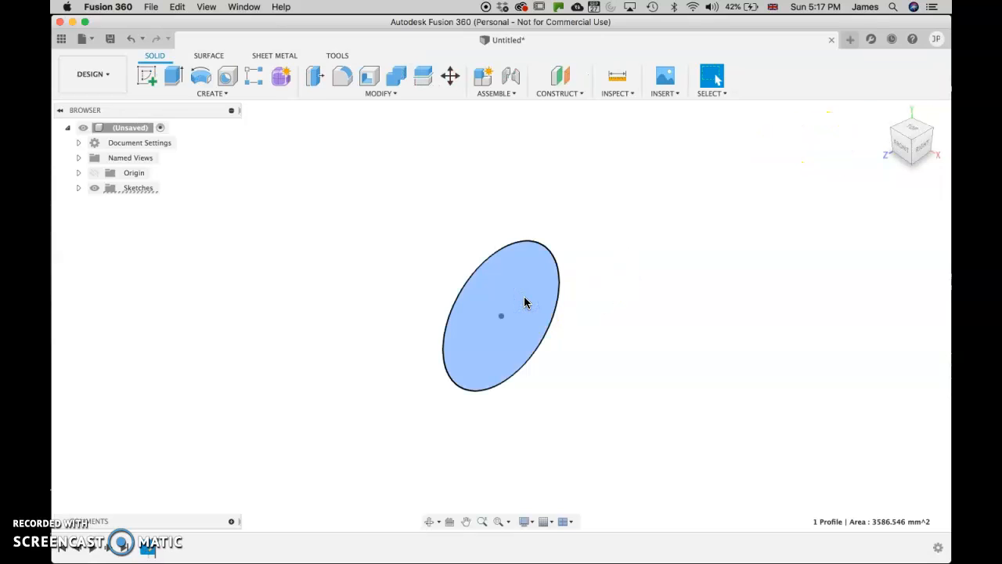
key(e)
drag(513, 328, 713, 372)
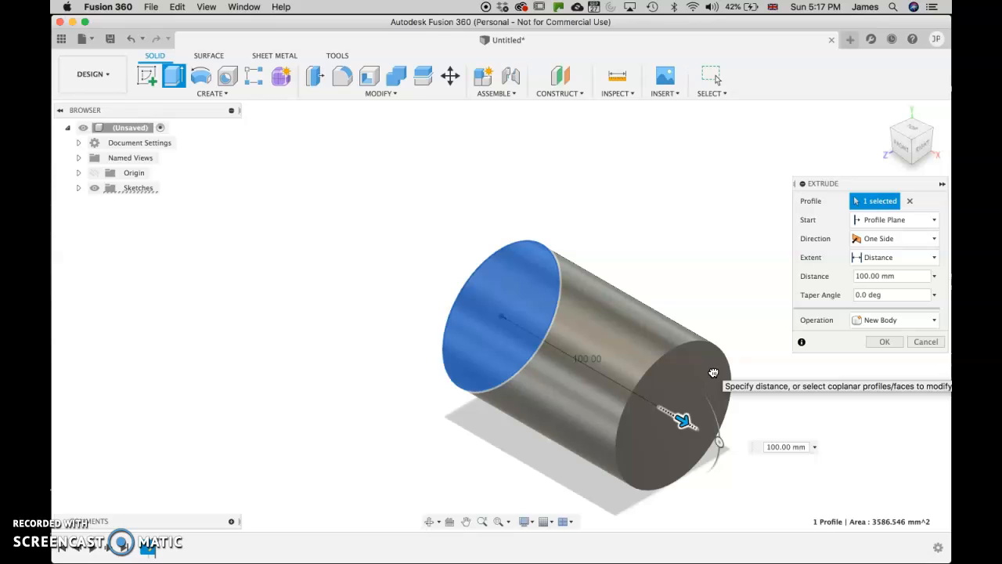
click(884, 342)
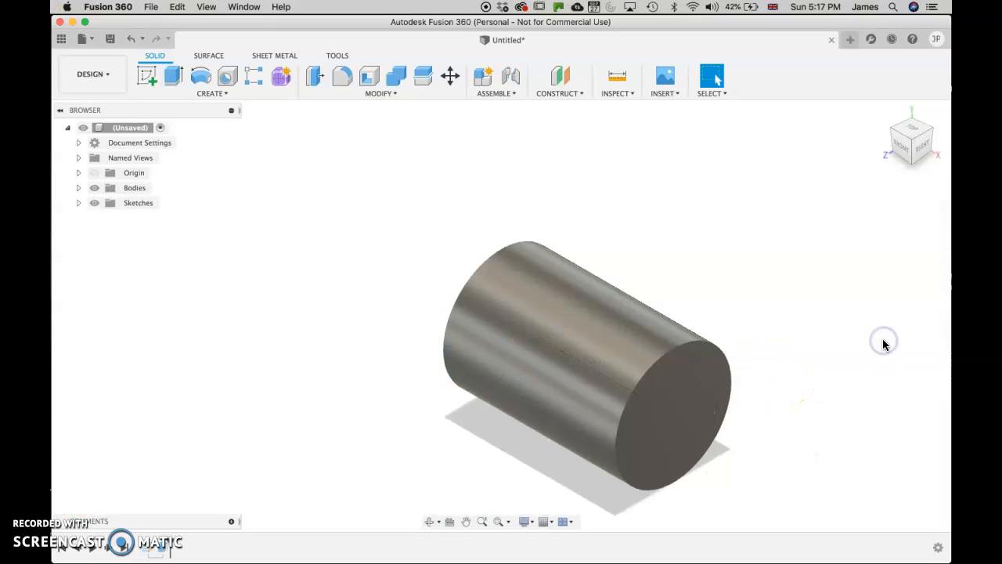
- Delete the cylinder's extrusion from the timeline
right_click(164, 551)
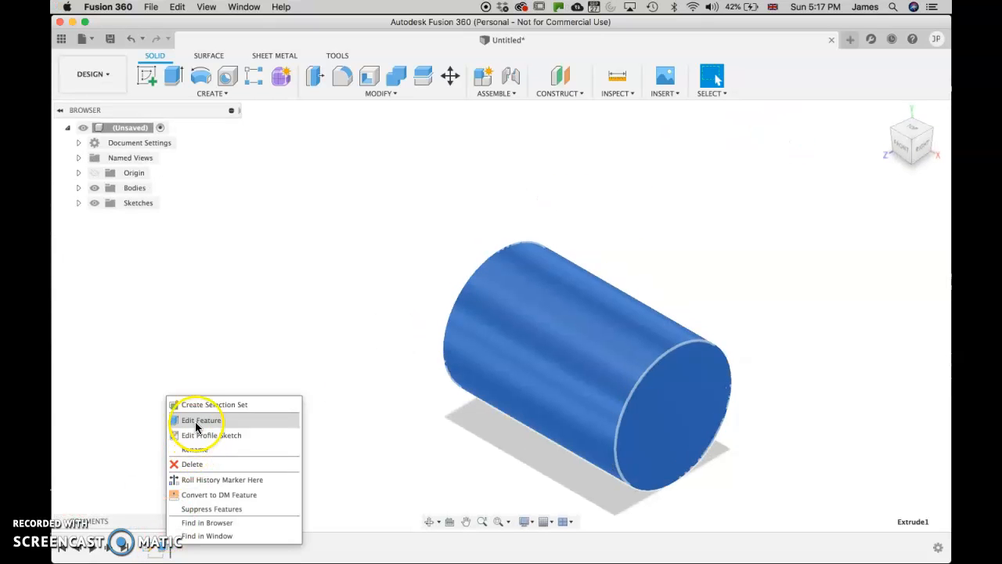
click(186, 464)
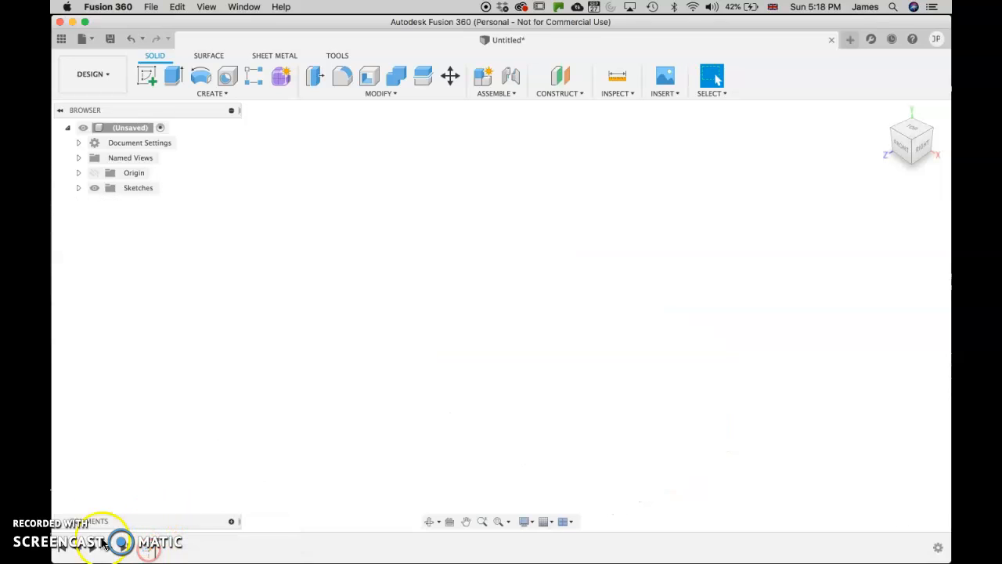
click(149, 547)
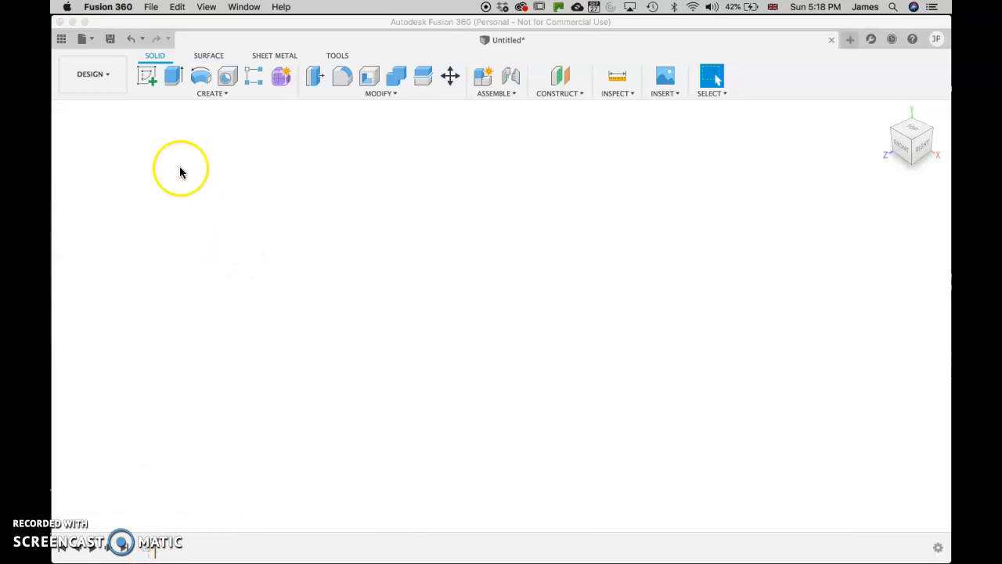
- Sketch a 100 mm centre-diameter circle on the horizontal XZ plane, centred on the origin, and finish the sketch
click(144, 78)
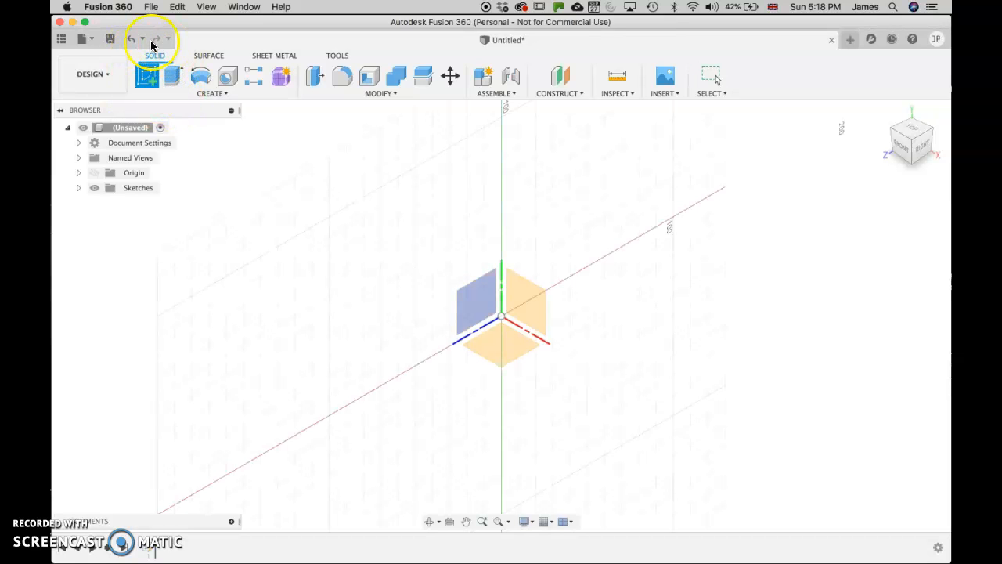
click(496, 351)
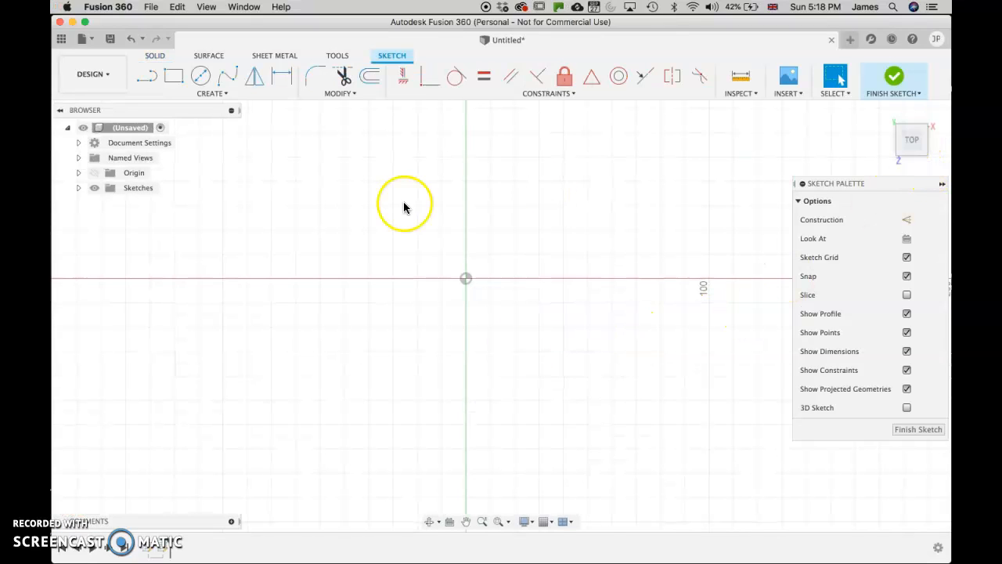
click(219, 94)
mouse_move(202, 134)
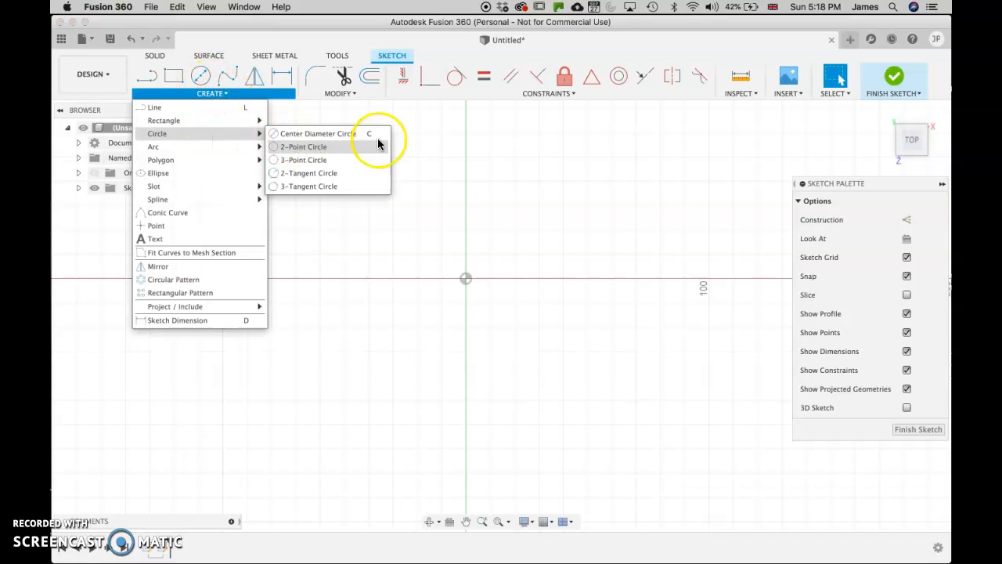
click(378, 145)
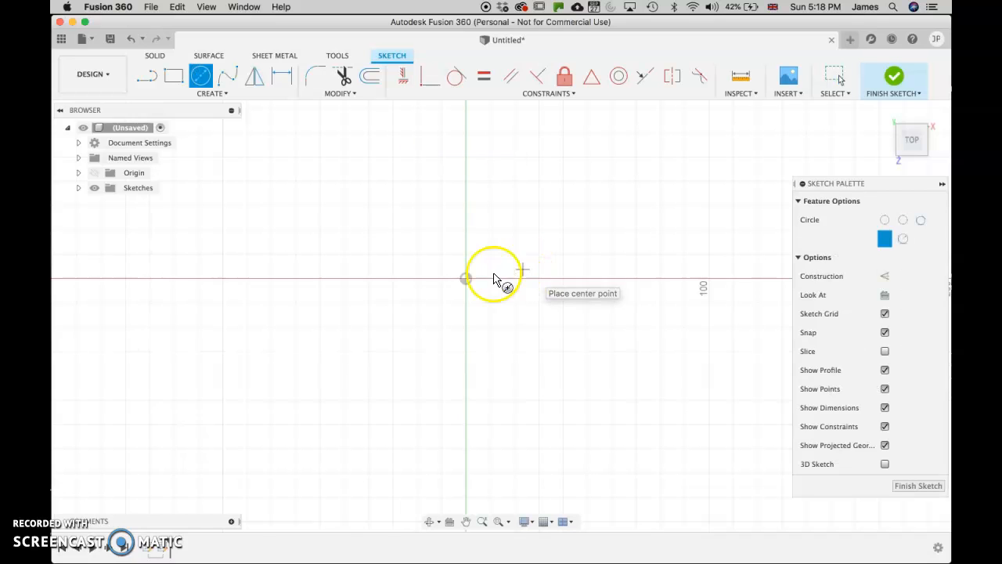
click(466, 278)
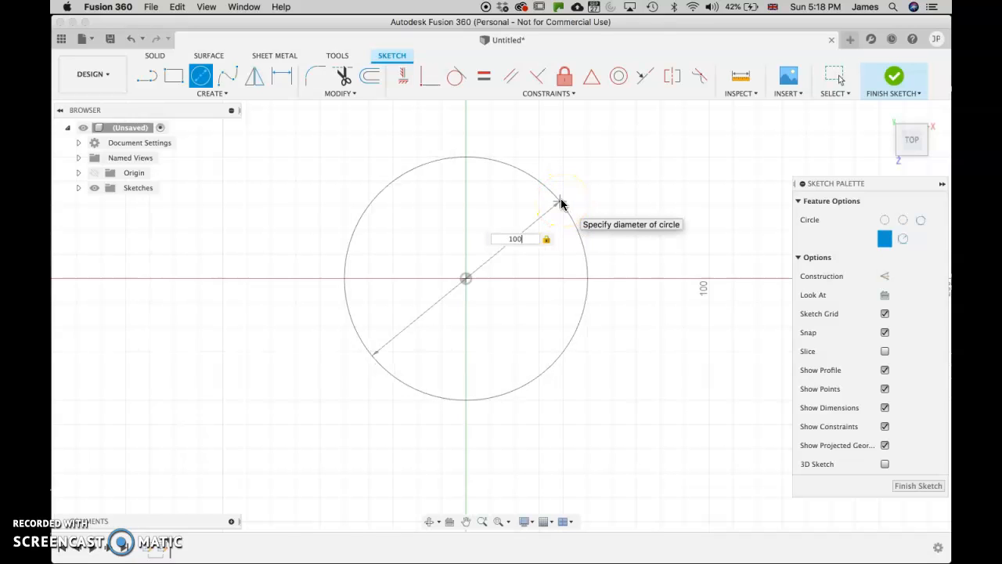
key(Return)
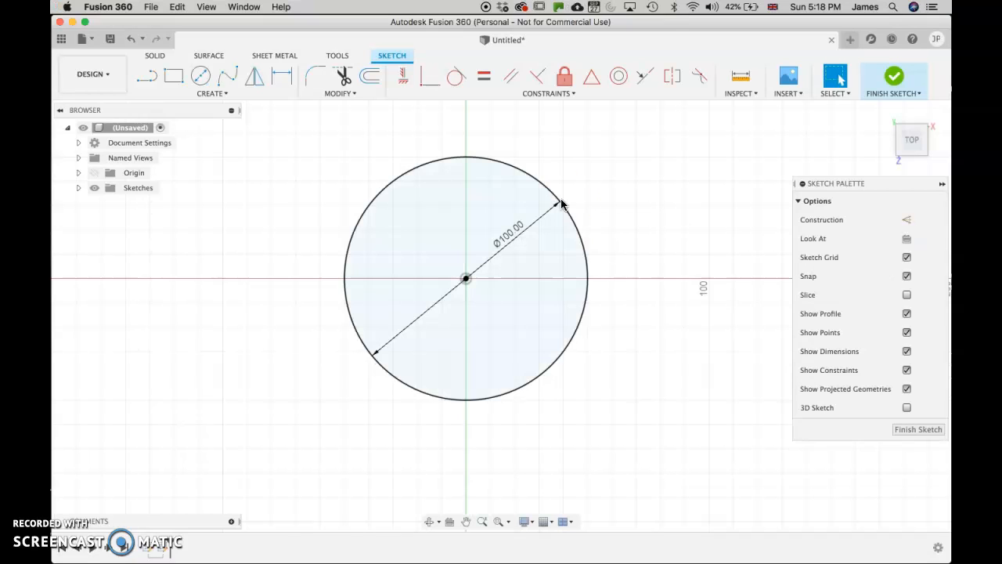
click(894, 78)
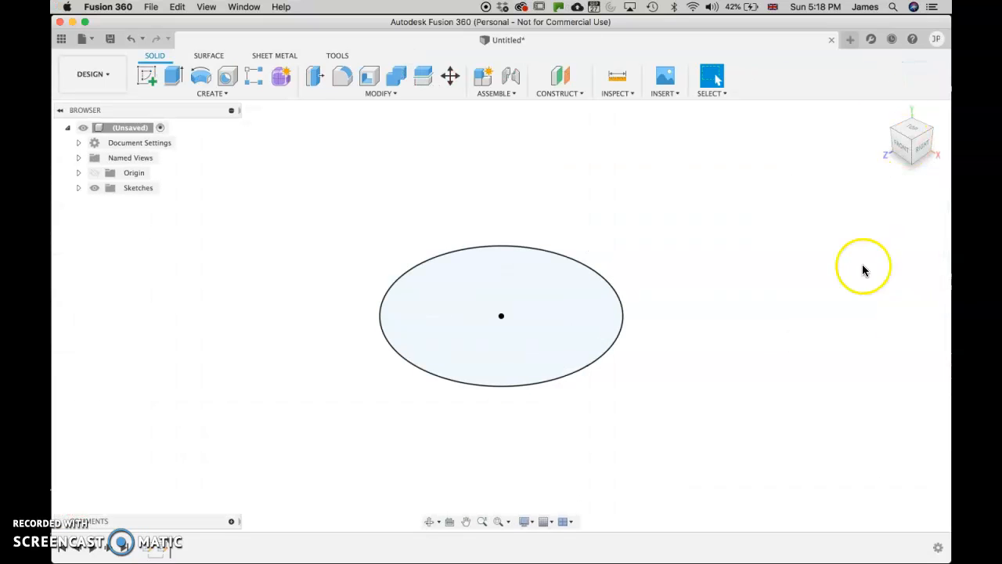
click(884, 113)
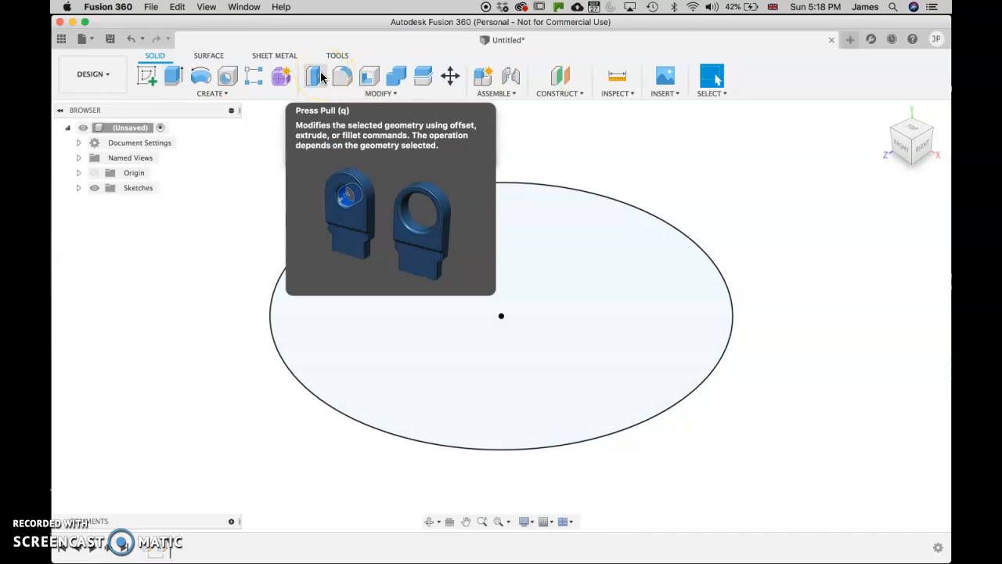
key(e)
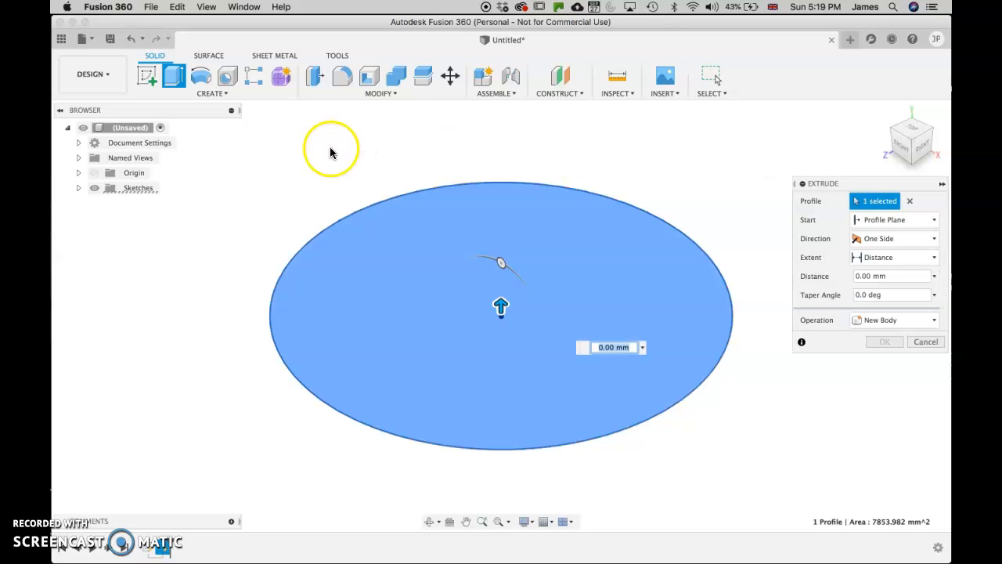
click(915, 342)
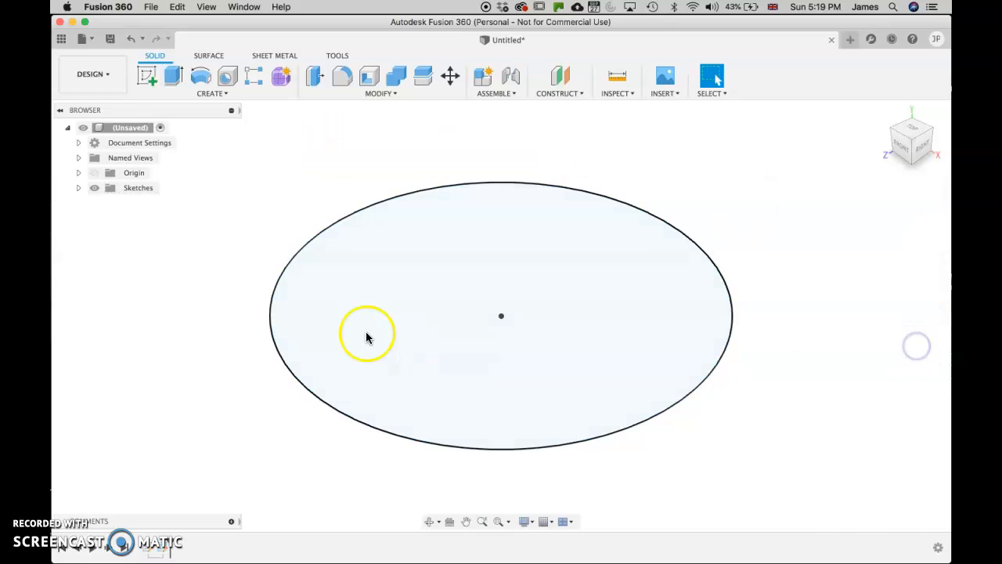
click(166, 72)
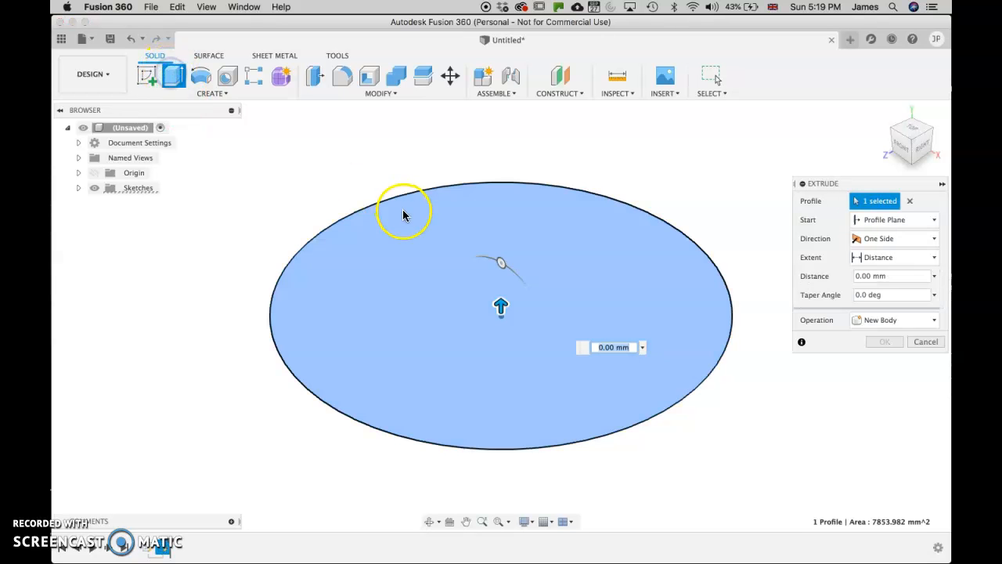
click(926, 342)
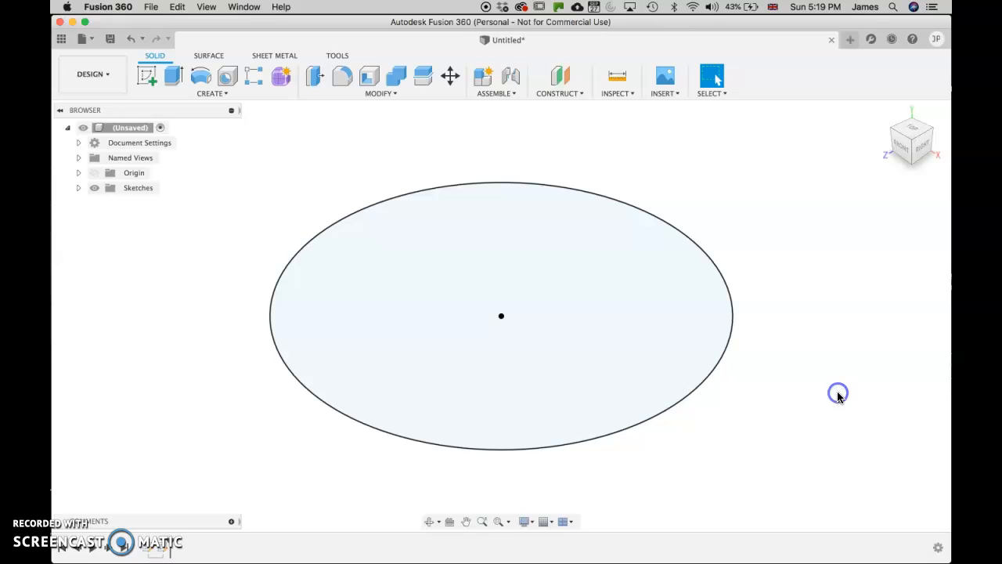
- Extrude the circle profile 100 mm upwards to one side as a new body
key(e)
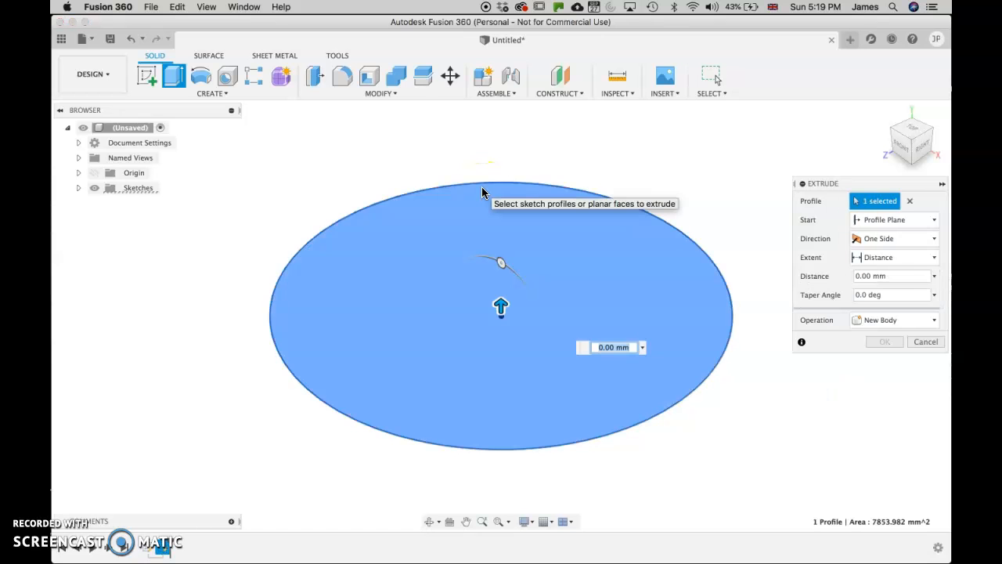
click(597, 259)
click(505, 309)
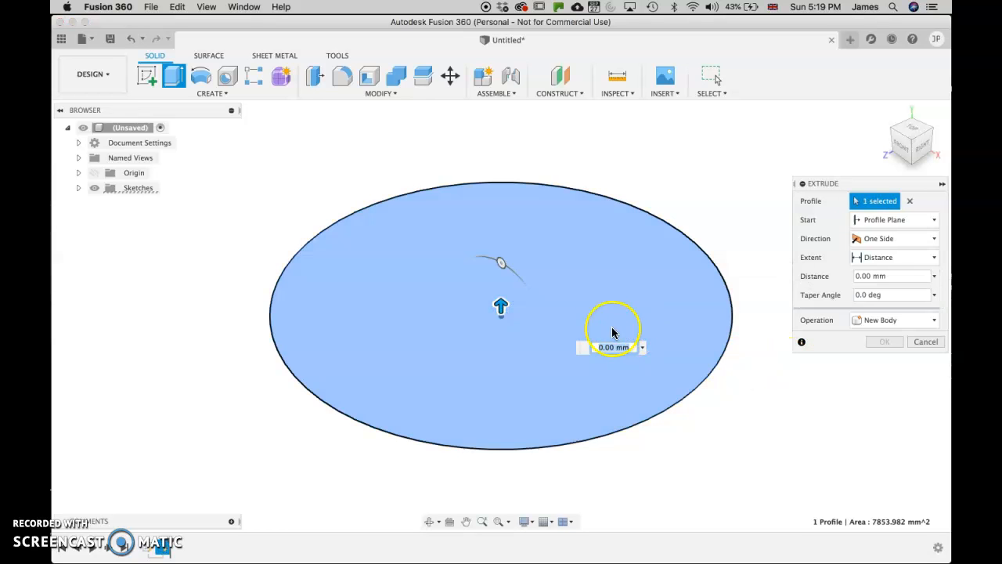
drag(501, 306, 512, 211)
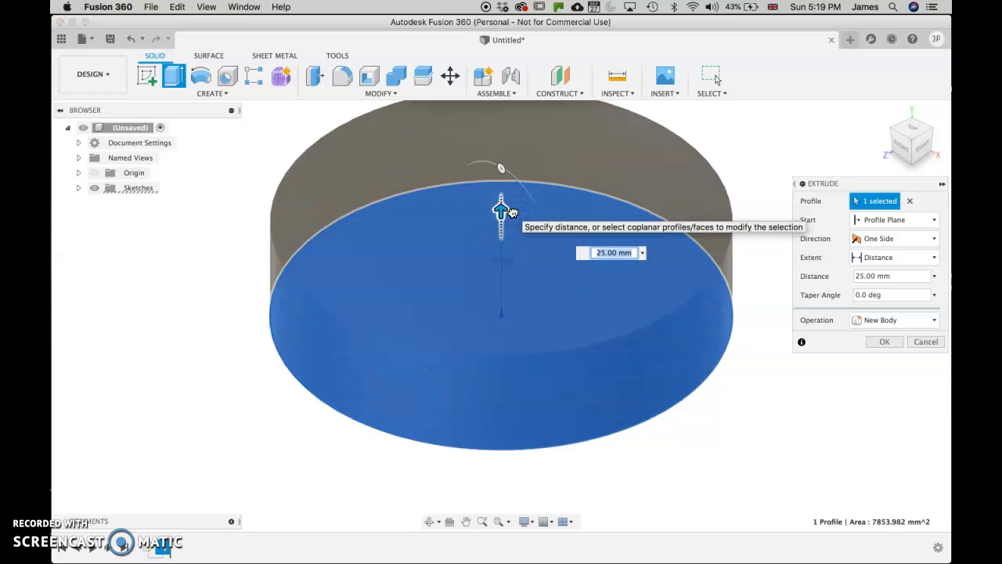
text(100)
key(Return)
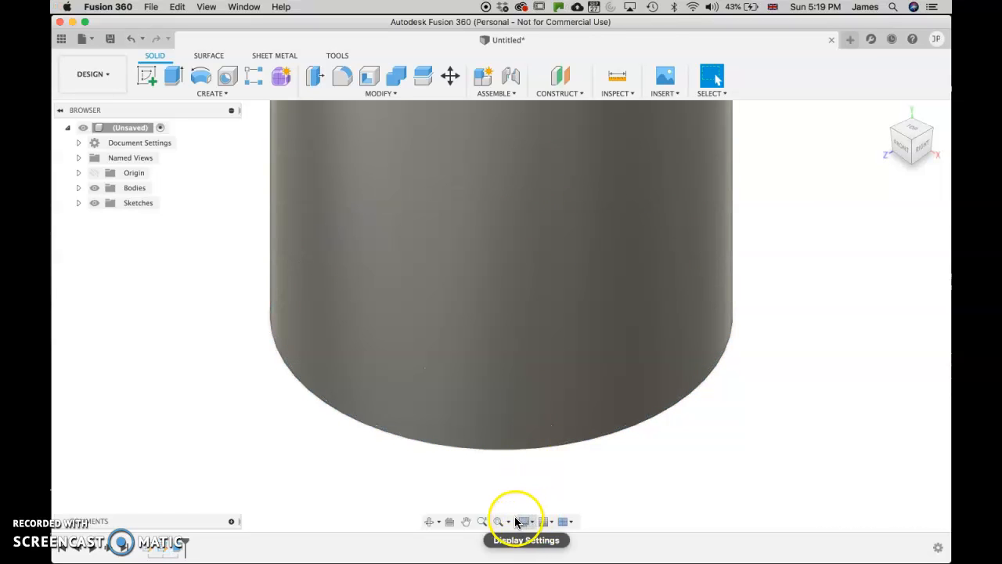
- Fit the cylinder in the view, examine it from several sides and from below, and return to the home view
click(507, 521)
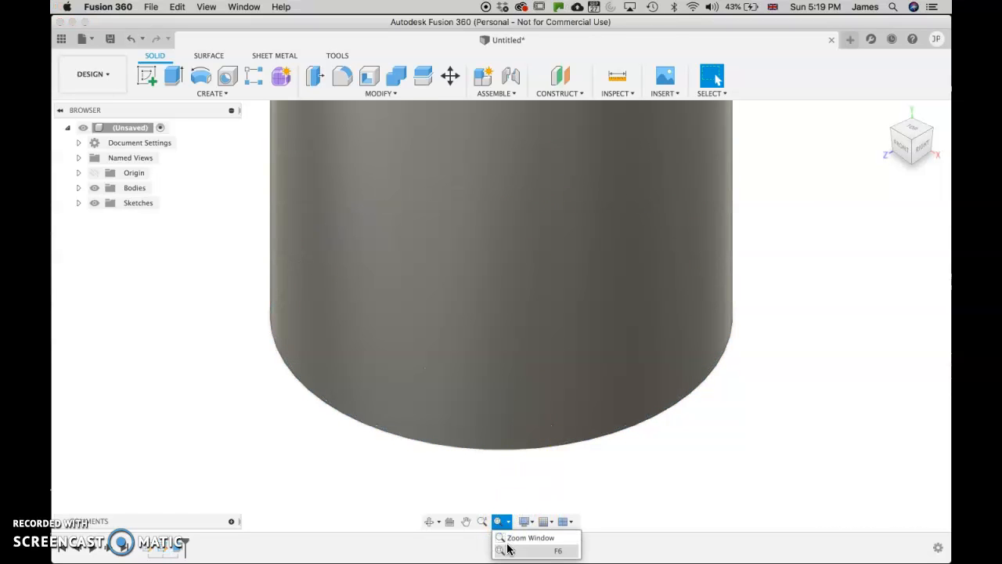
click(508, 549)
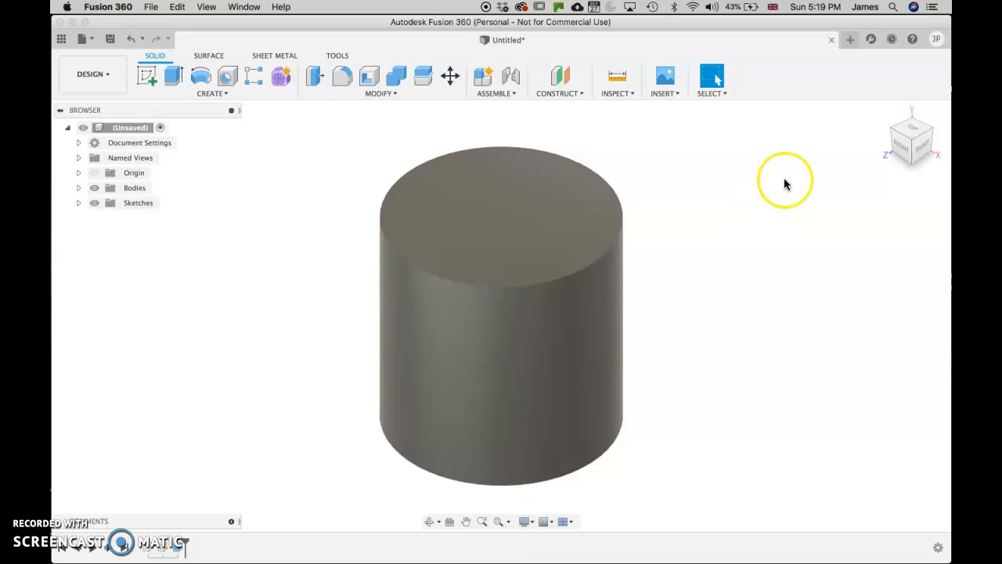
click(931, 144)
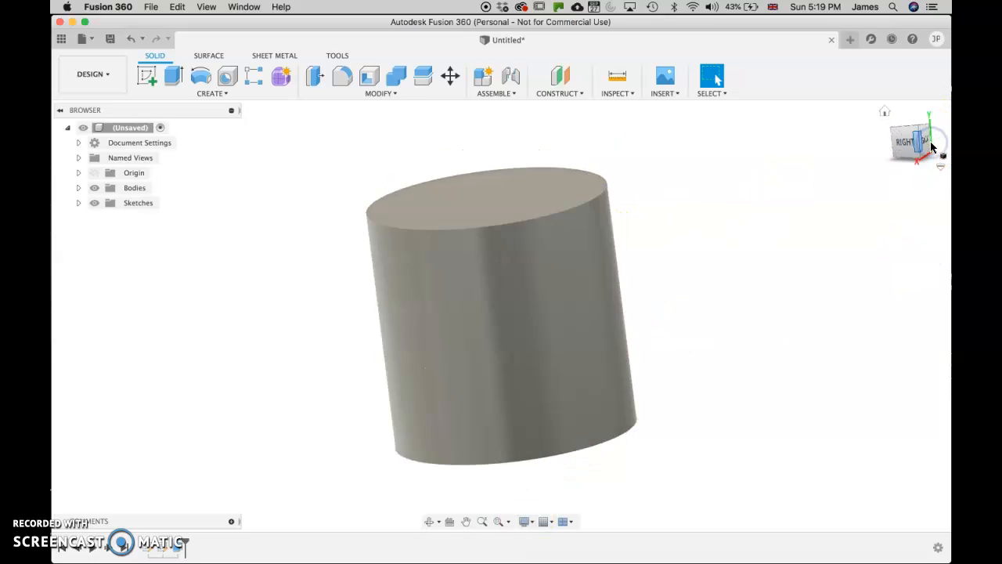
click(931, 144)
click(931, 144)
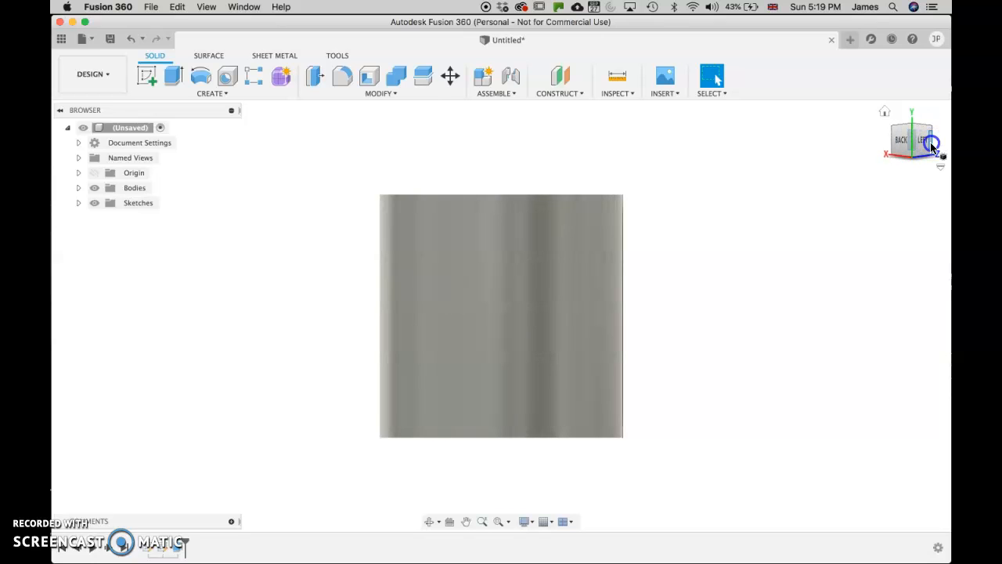
click(915, 159)
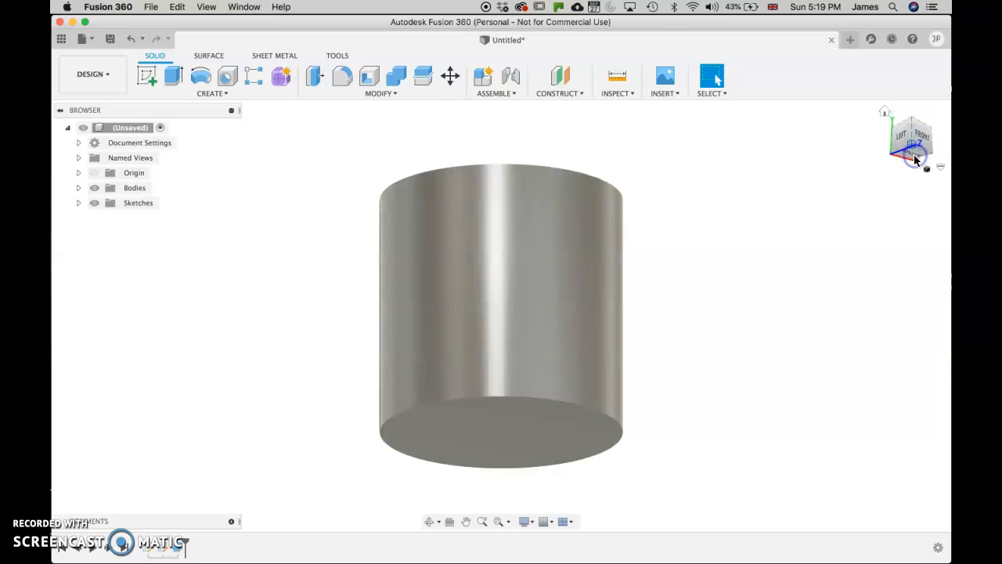
click(889, 114)
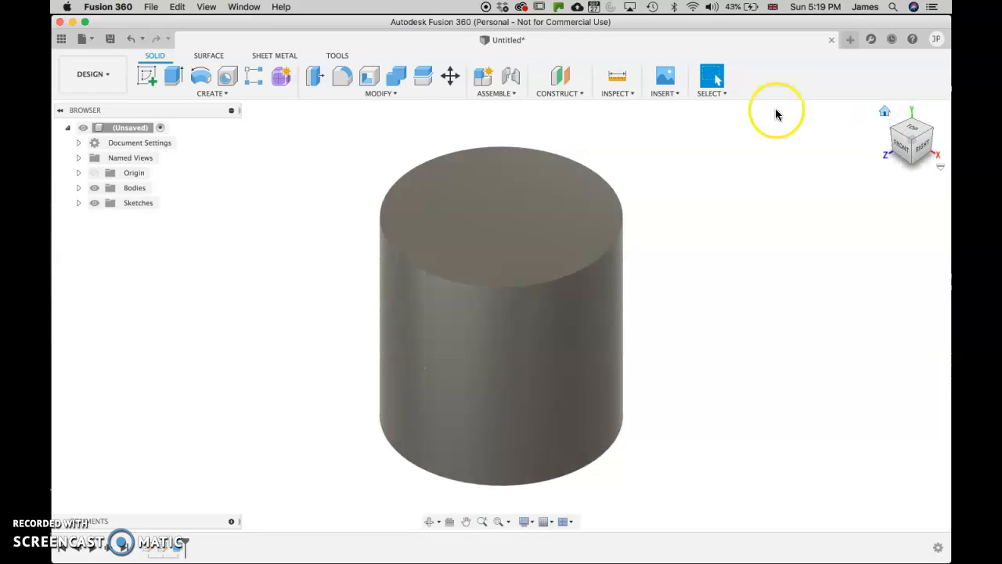
- Shell the cylinder through its top face with an inside thickness of 5 mm
click(371, 76)
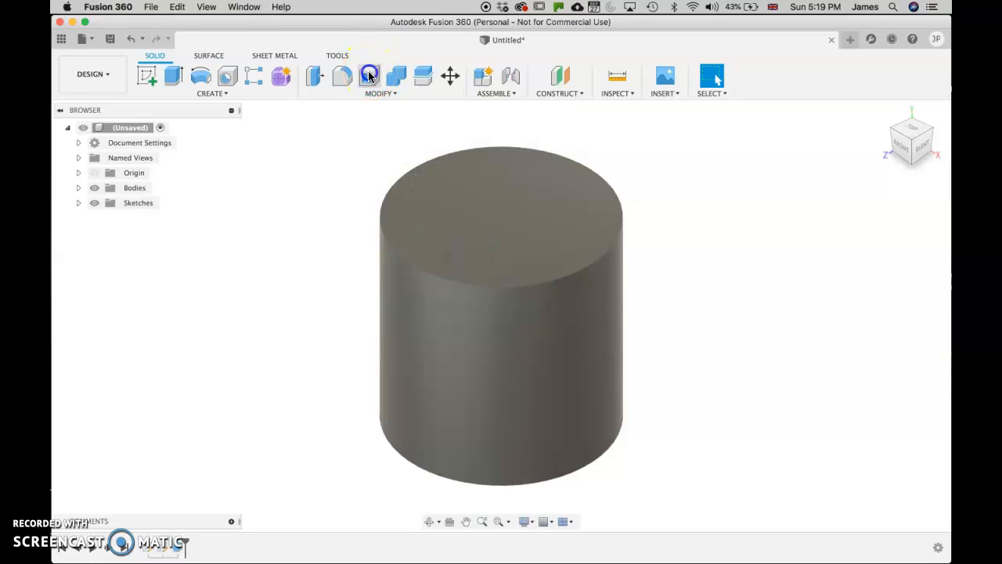
click(455, 174)
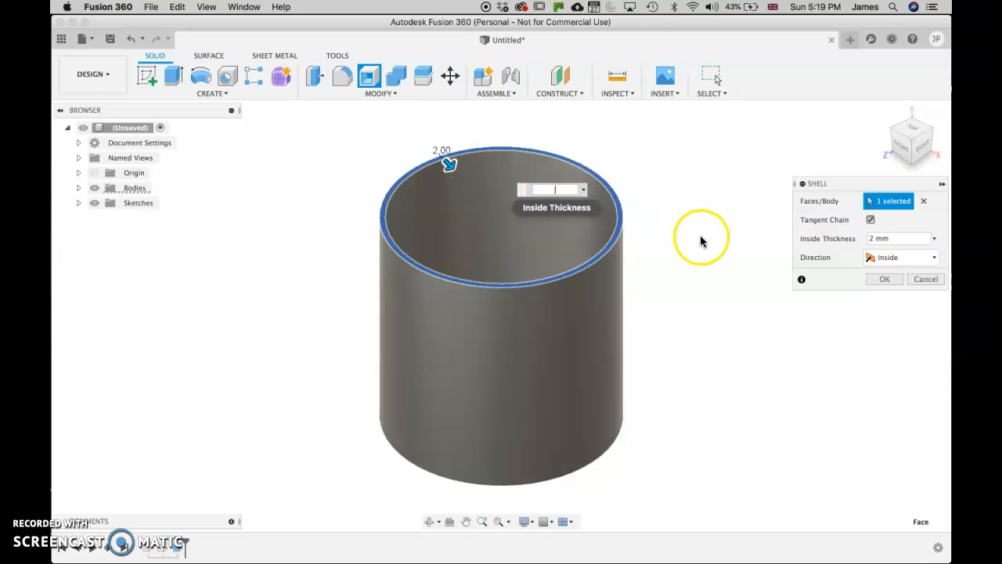
click(869, 239)
text(12)
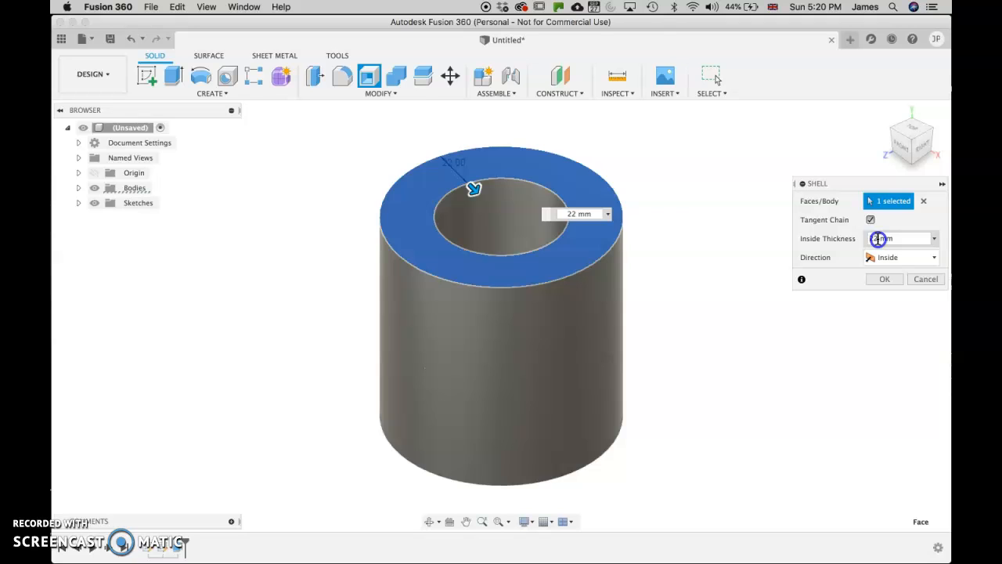
text(5)
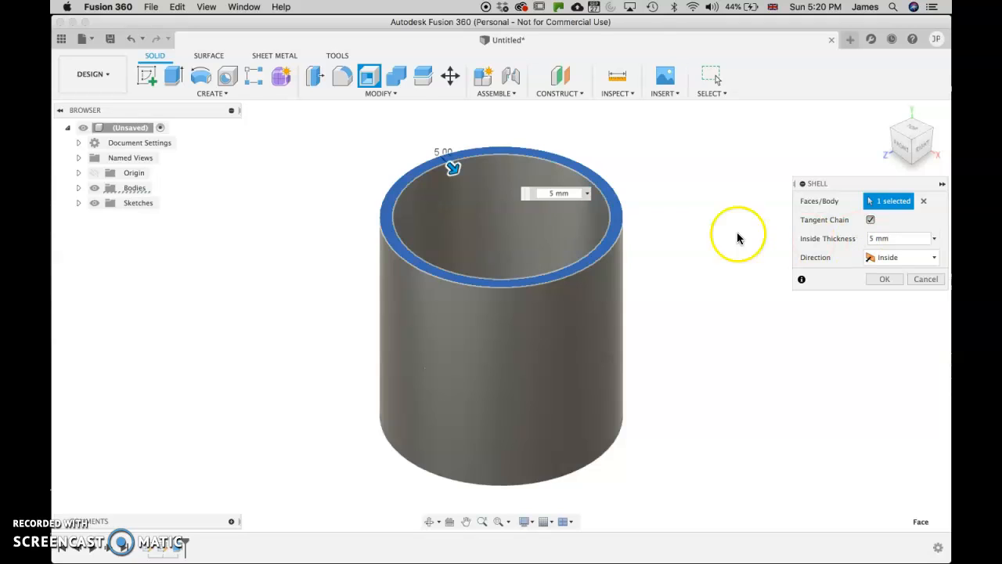
click(887, 282)
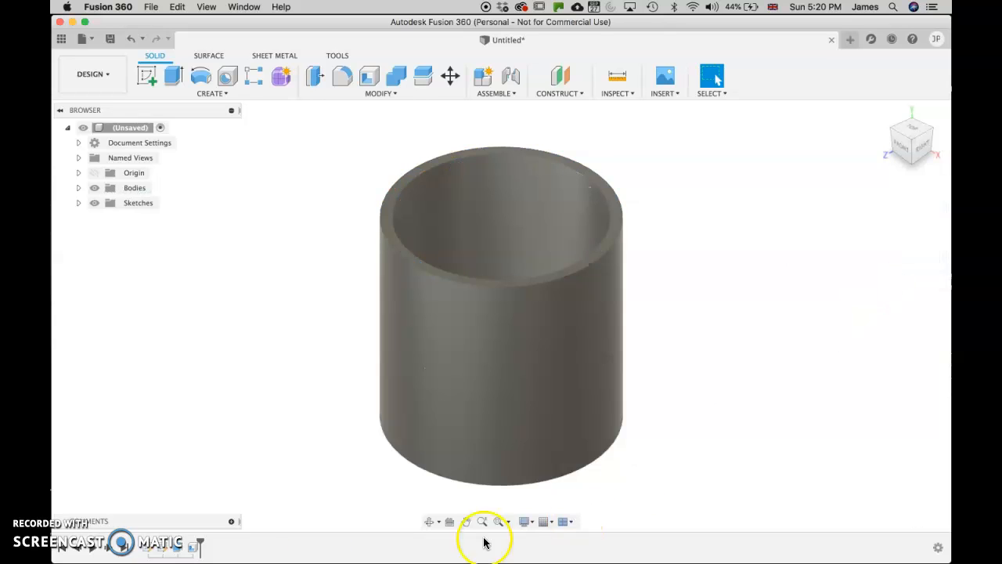
- Delete the cylinder's shell feature from the timeline
right_click(194, 552)
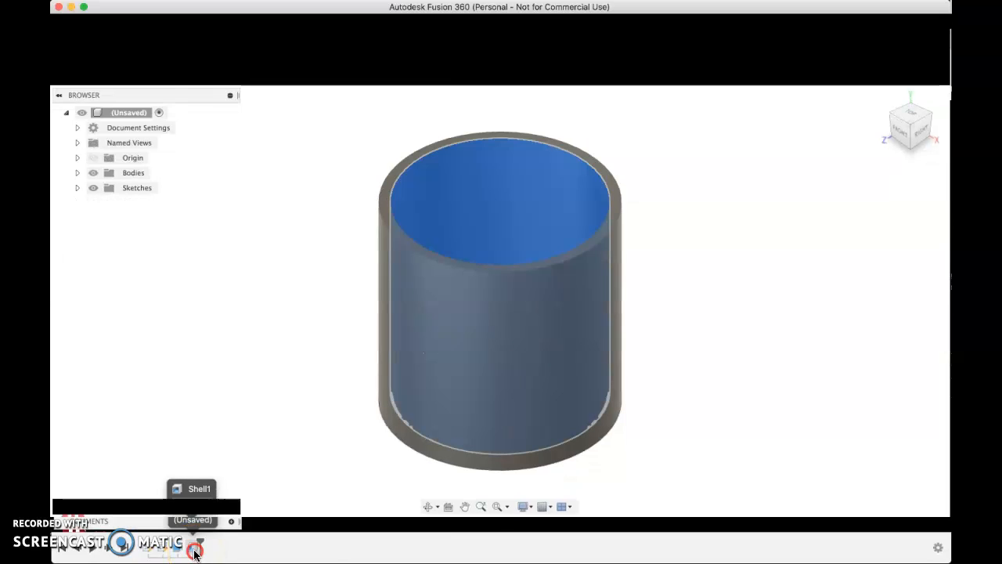
click(231, 468)
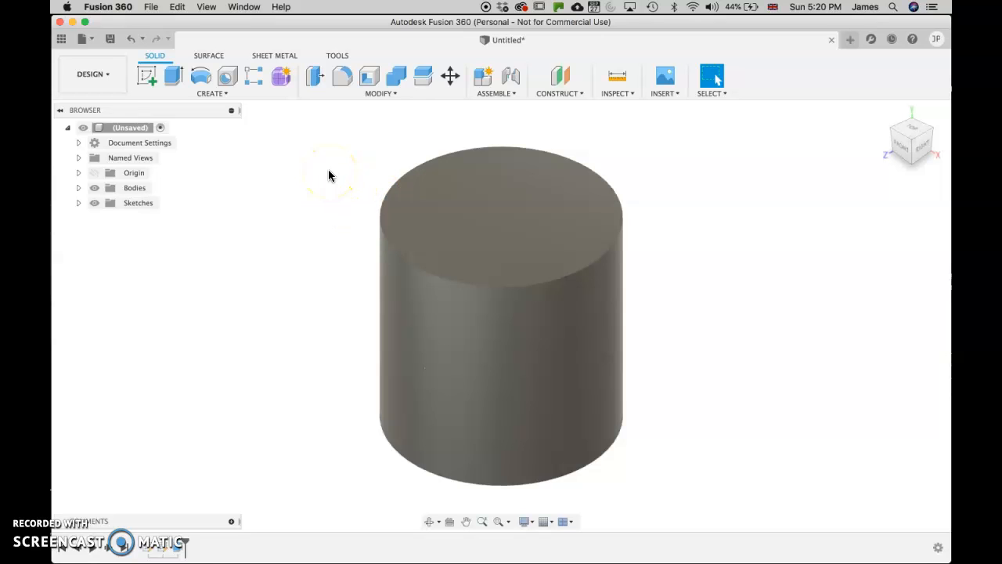
- Offset the cylinder's top circular edge 5 mm inwards in a new sketch on the top face, and finish the sketch
key(o)
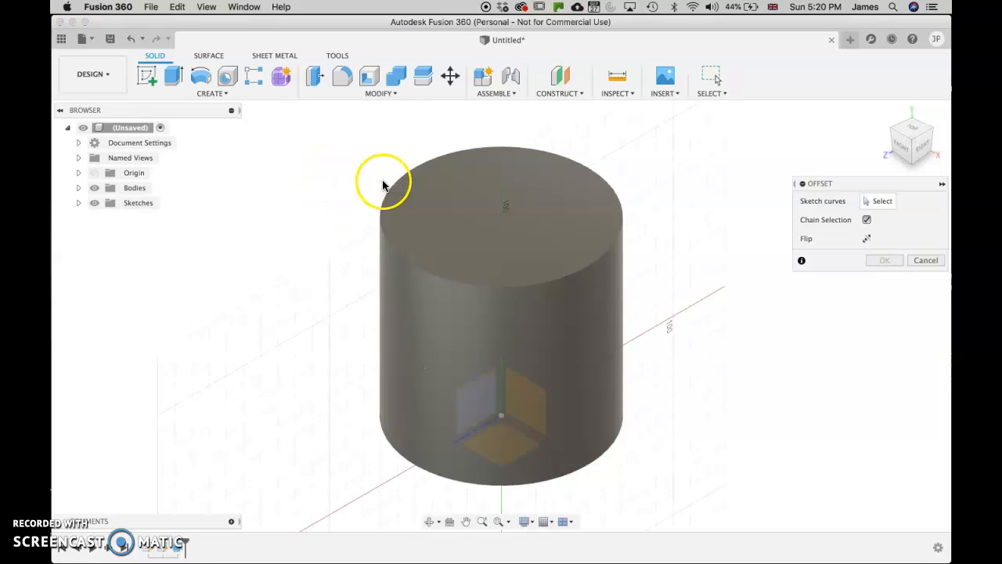
click(405, 188)
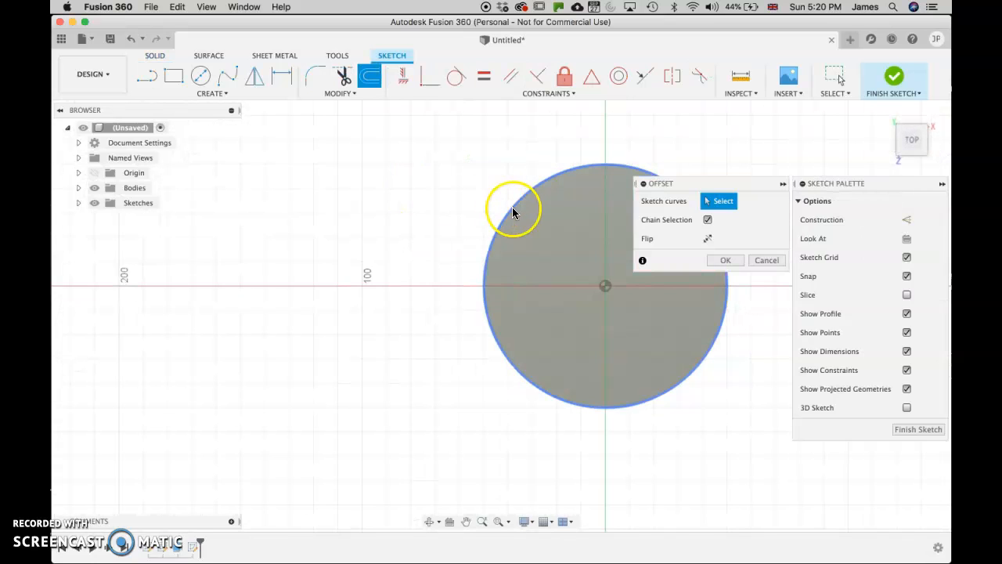
click(514, 210)
click(511, 210)
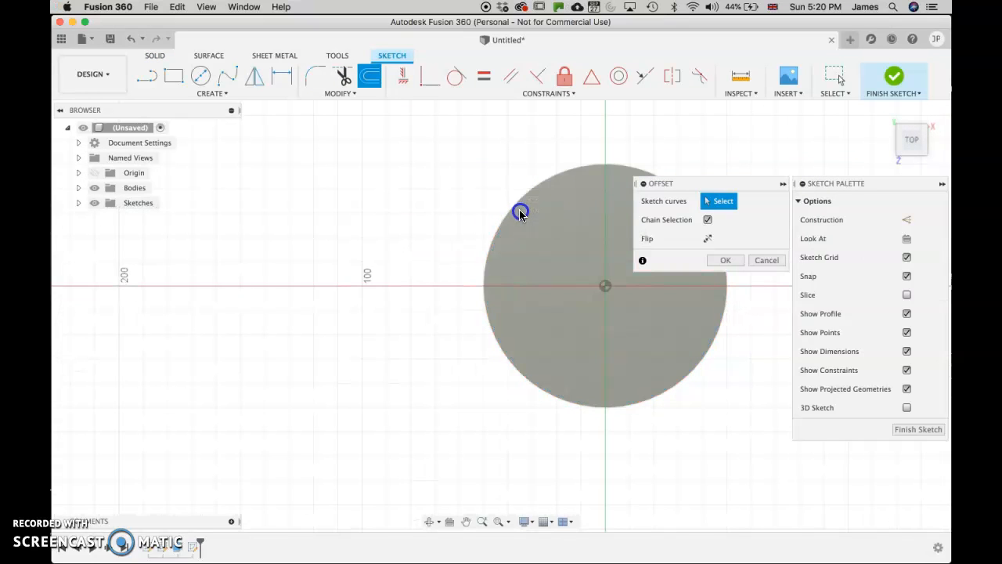
click(509, 211)
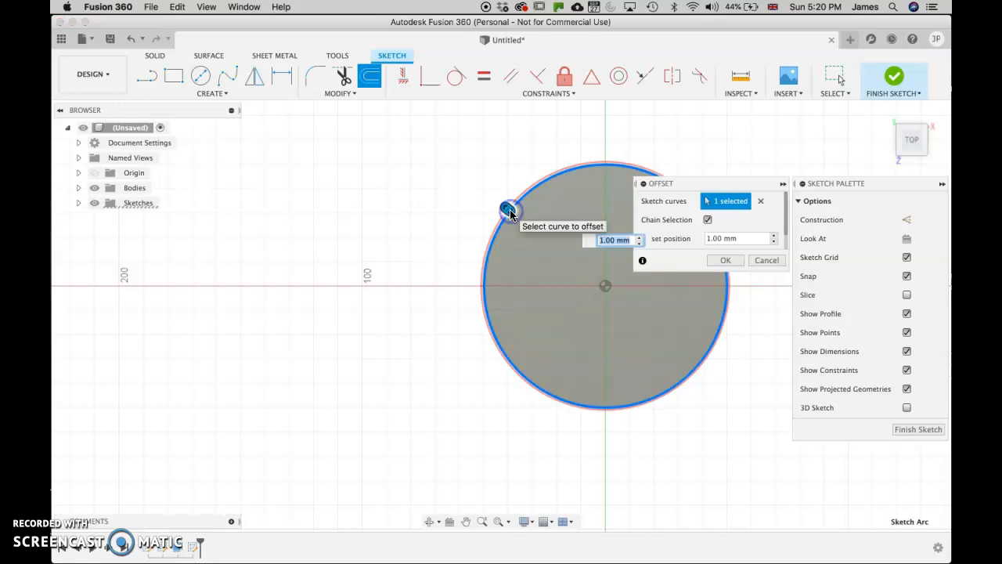
drag(510, 212, 527, 221)
text(5)
key(Return)
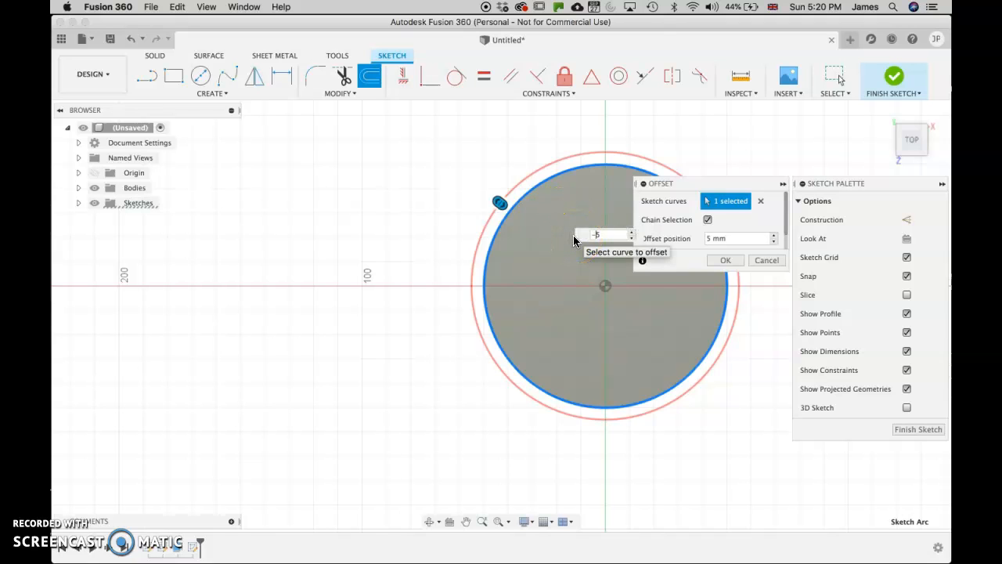
key(Return)
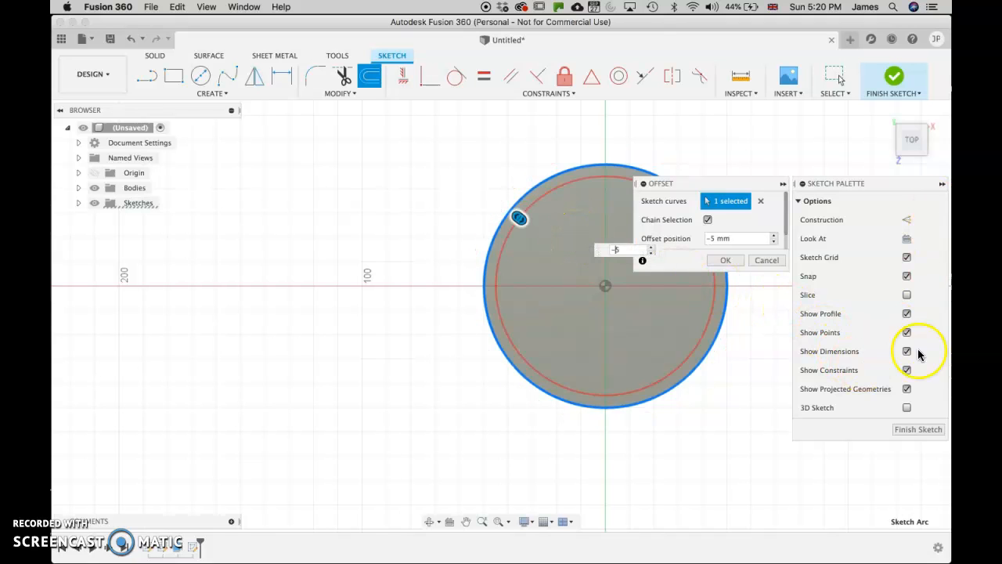
click(918, 430)
click(897, 92)
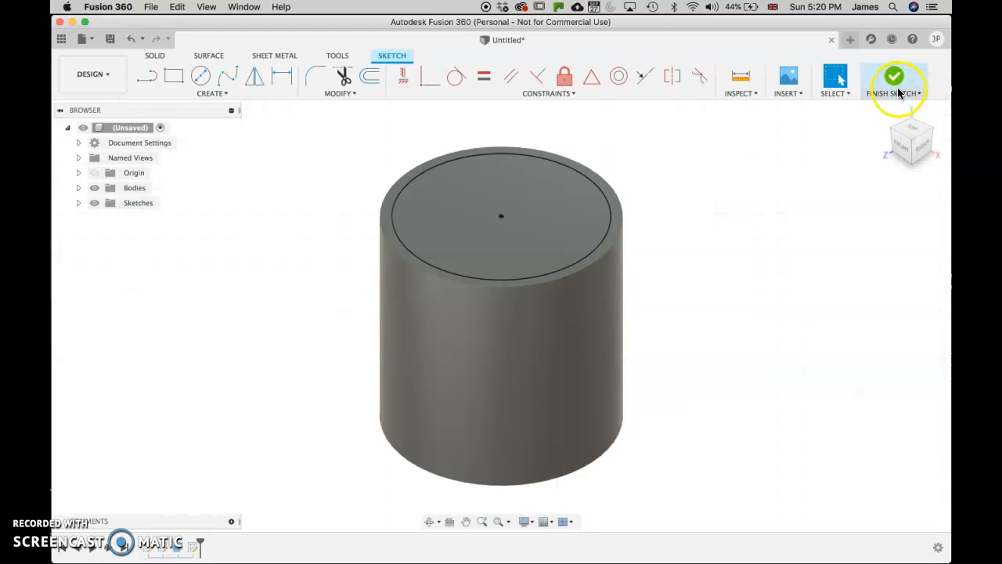
- Extrude the inner circle profile 95 mm down into the cylinder as a new body
click(465, 179)
key(e)
click(479, 181)
drag(500, 207, 491, 388)
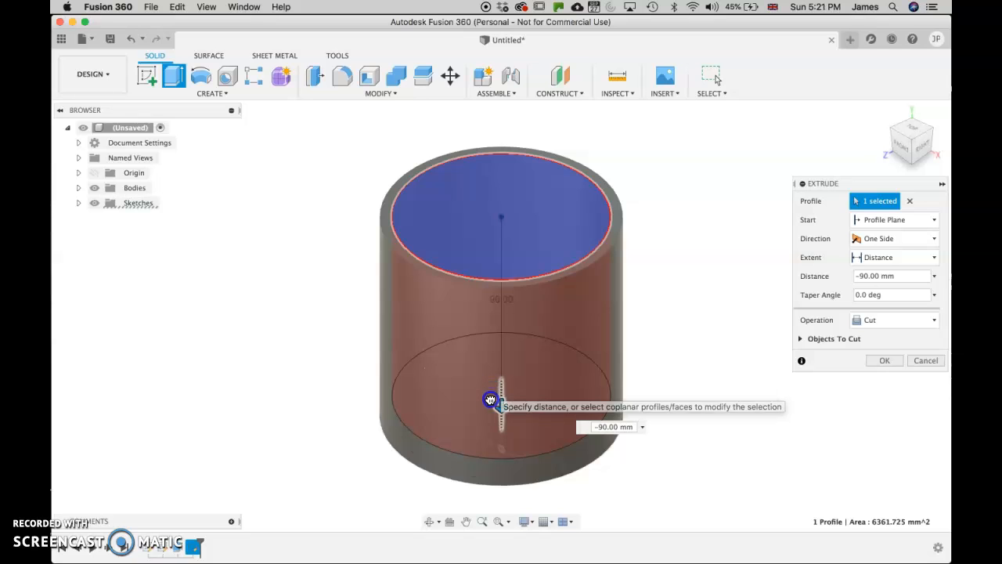
drag(490, 389, 490, 389)
click(606, 430)
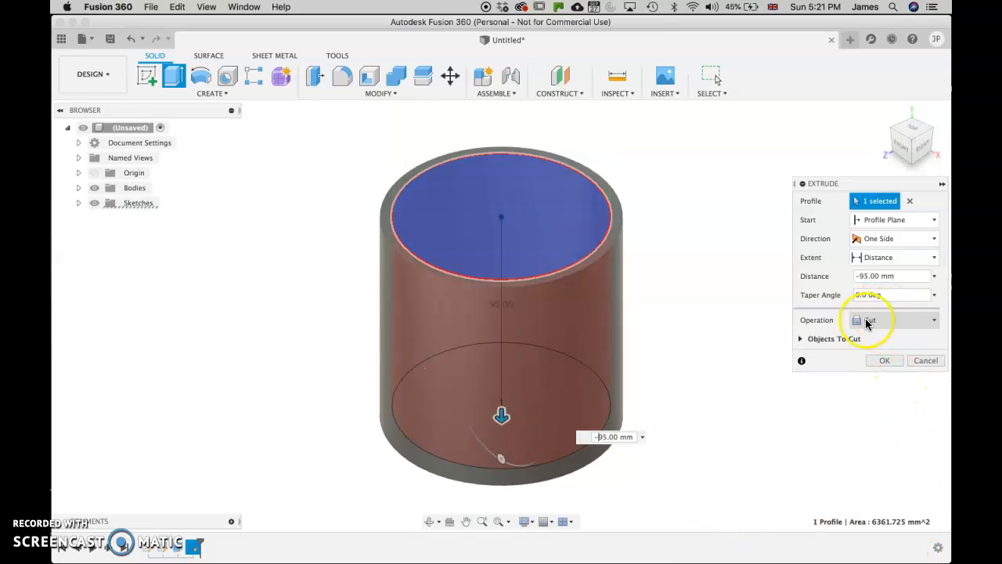
click(935, 321)
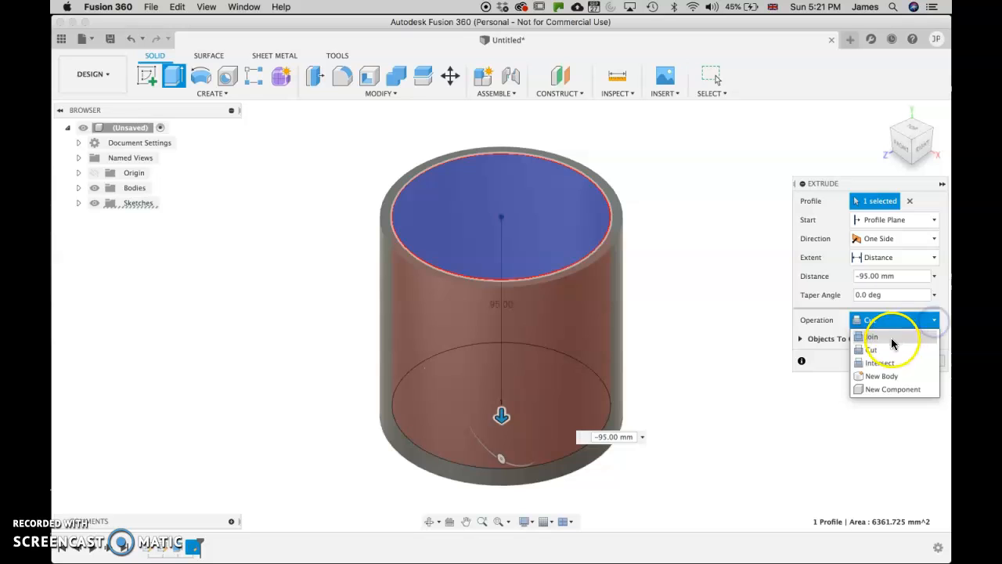
click(875, 376)
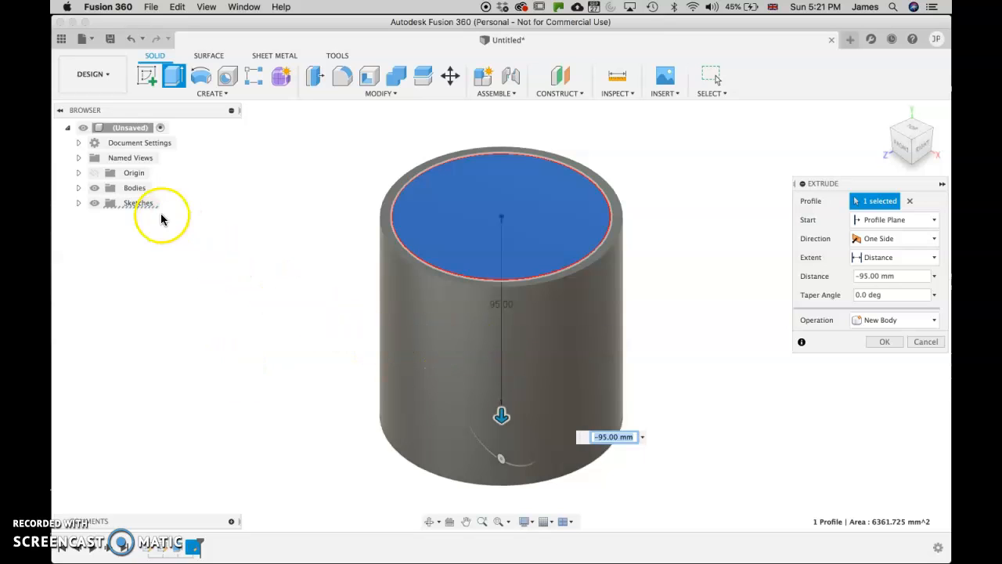
click(80, 191)
click(80, 193)
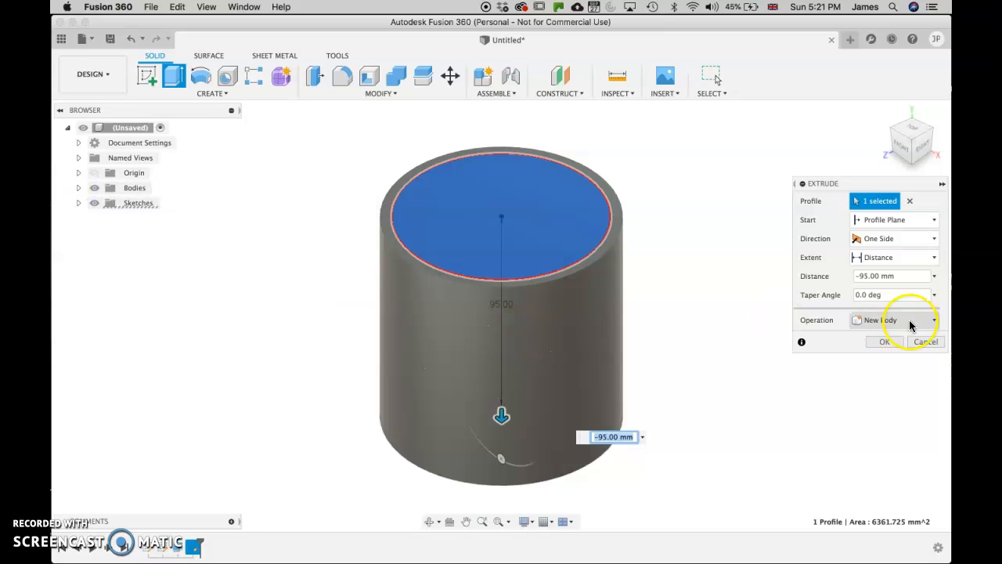
click(885, 342)
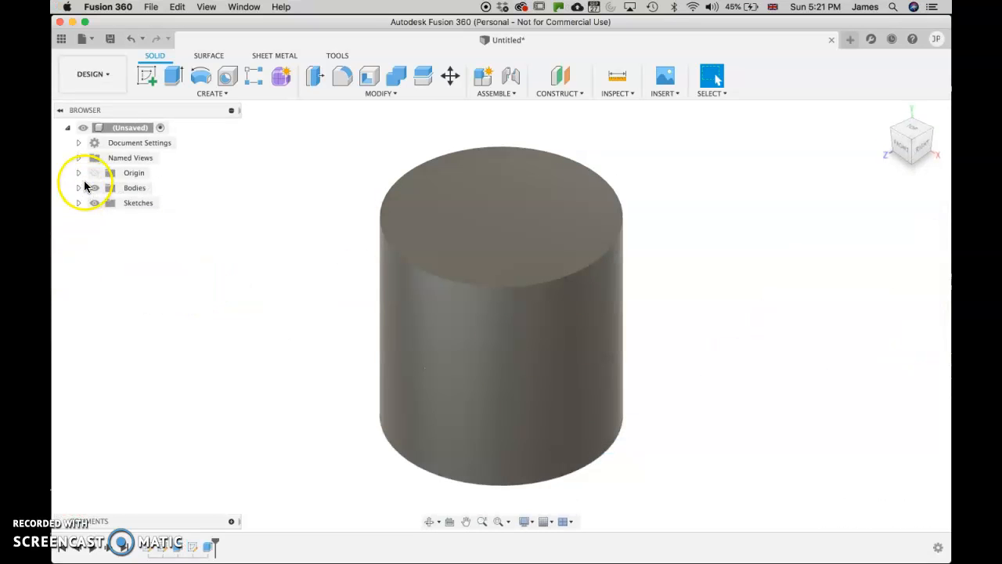
- Expand the list of bodies and examine the outer and inner bodies by hiding and showing each in turn
click(79, 189)
click(105, 202)
click(106, 218)
click(106, 217)
click(104, 202)
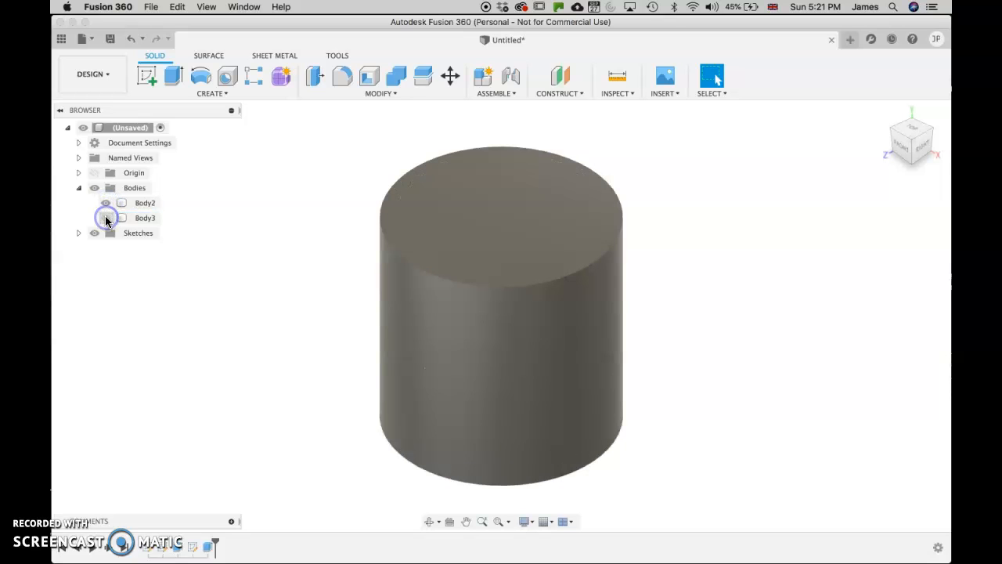
click(106, 204)
click(104, 205)
click(106, 219)
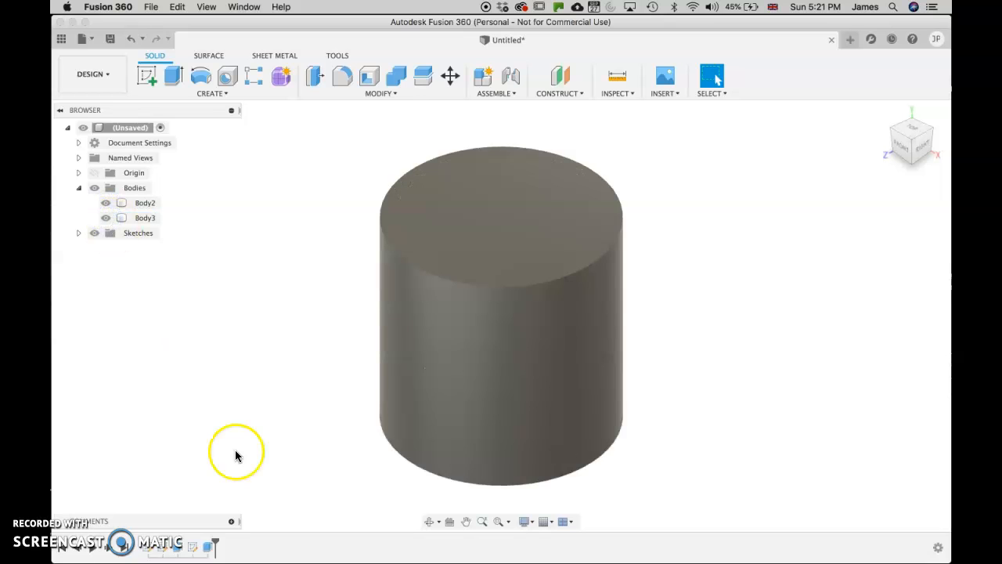
- Edit the latest extrude feature so that its operation is Cut instead of New Body
right_click(208, 548)
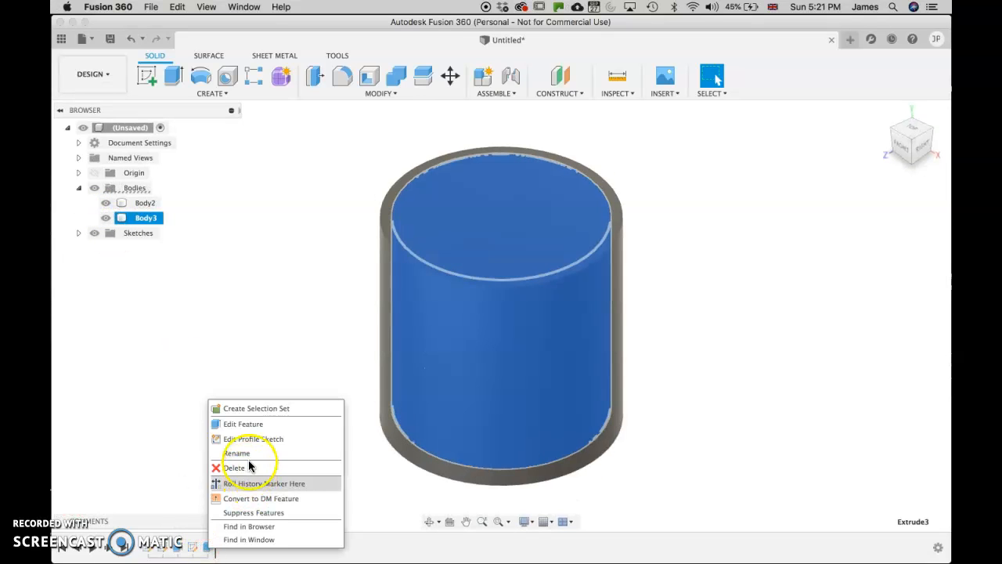
click(245, 427)
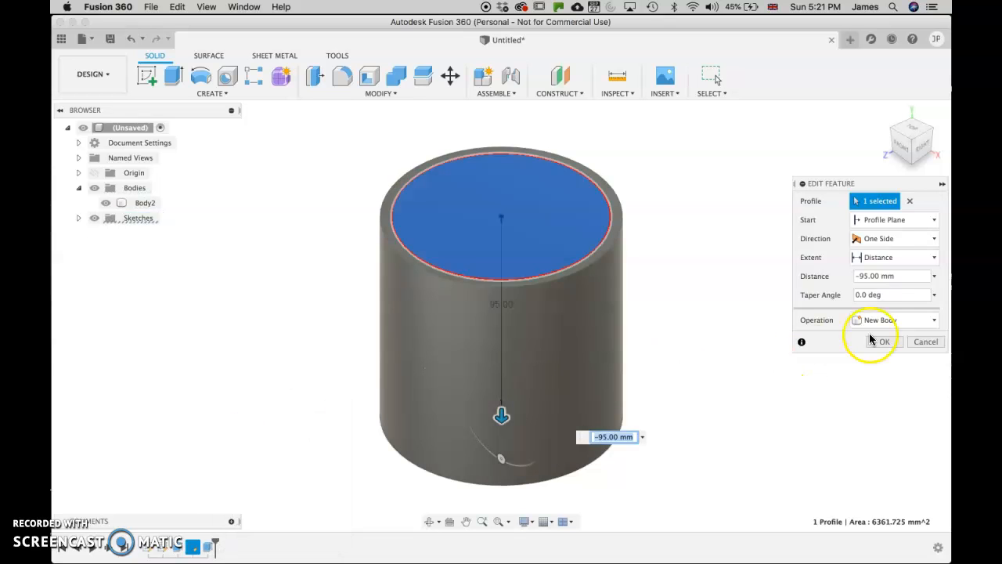
click(934, 320)
click(873, 349)
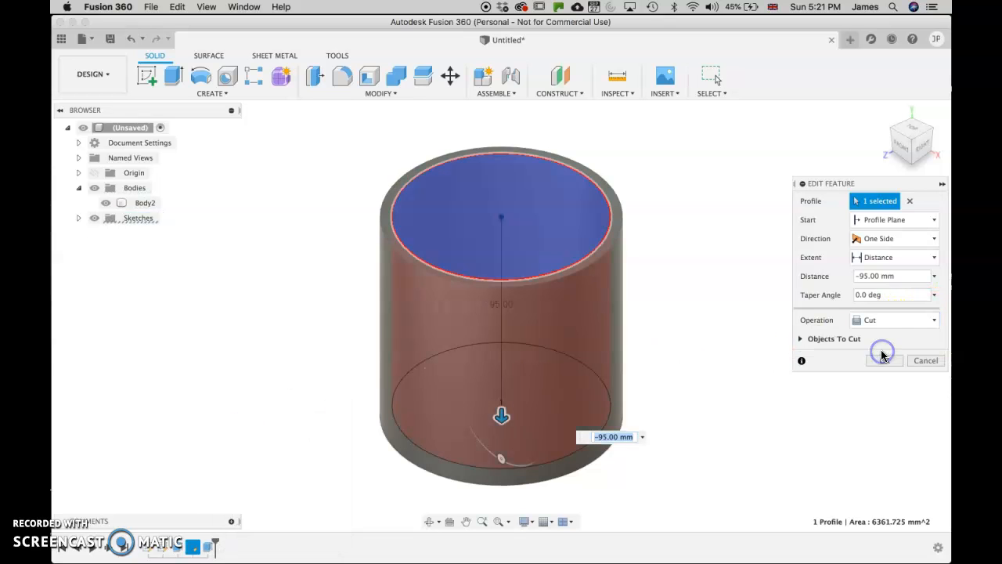
click(884, 360)
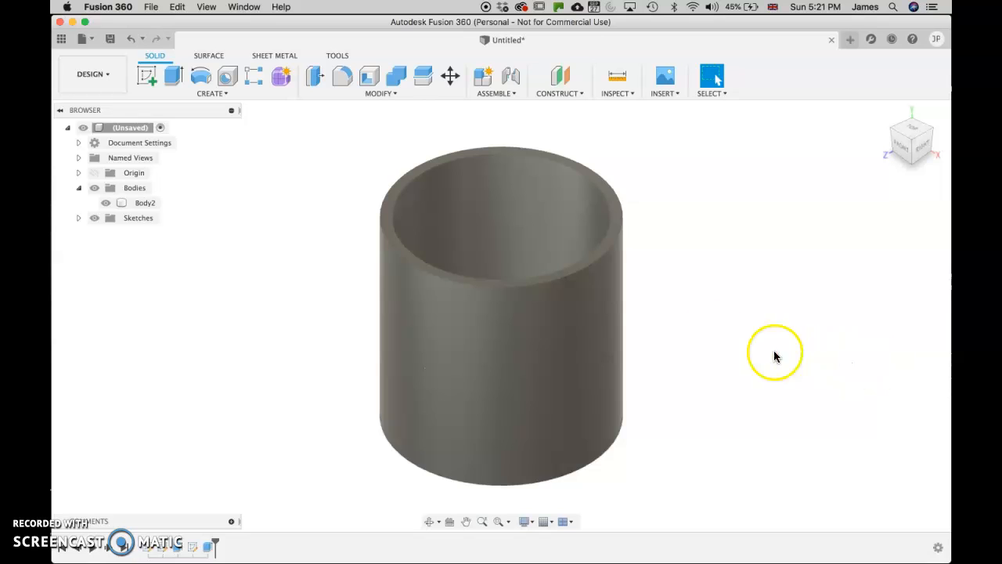
click(581, 286)
click(749, 339)
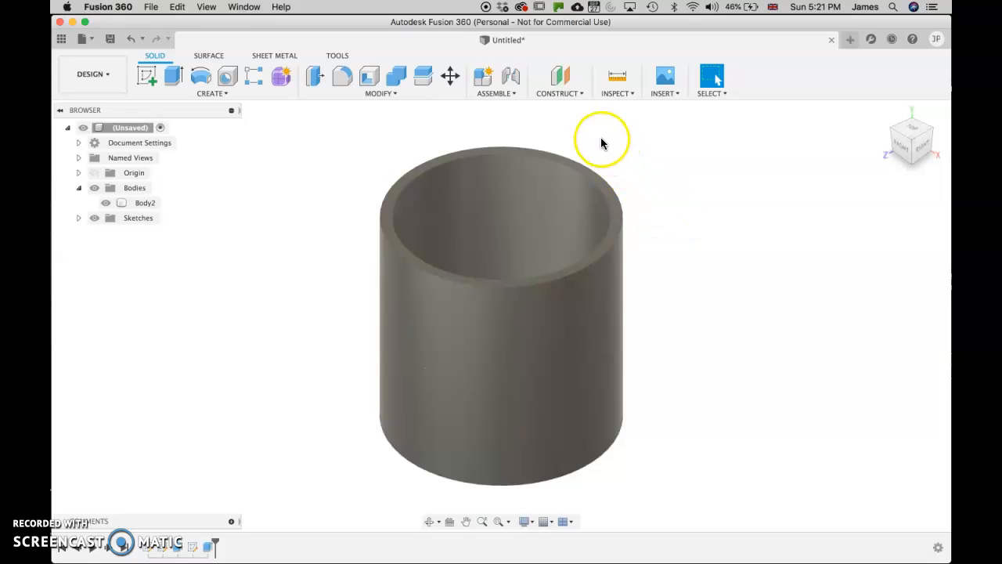
- Show the origin and construct a tangent plane at 0 degrees on the cylinder's outer face
click(575, 95)
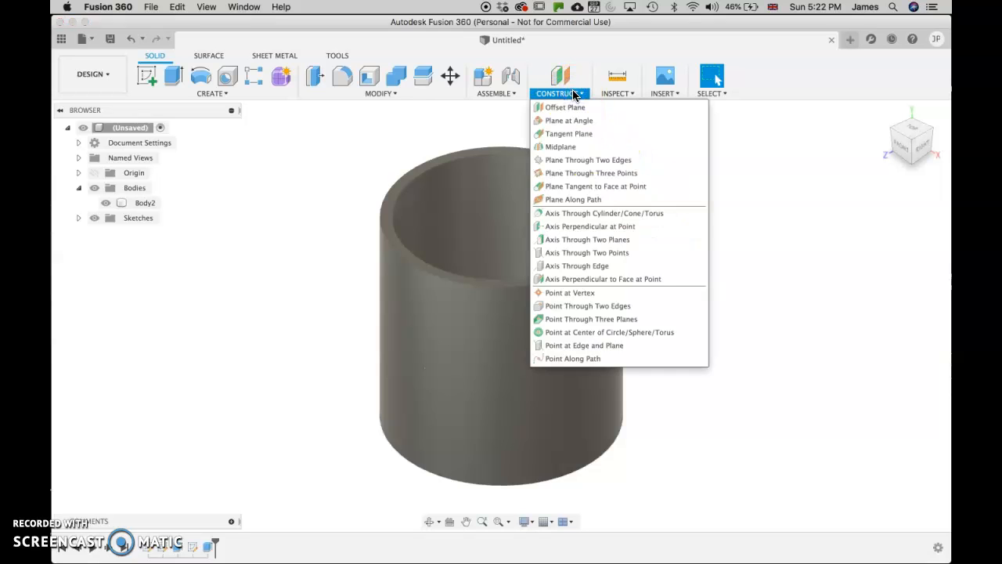
click(574, 137)
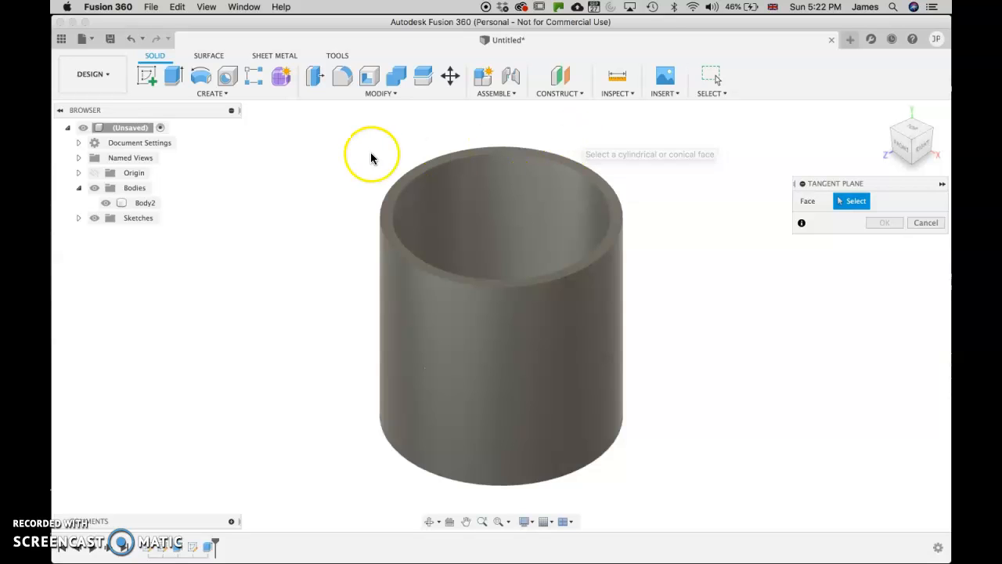
click(94, 173)
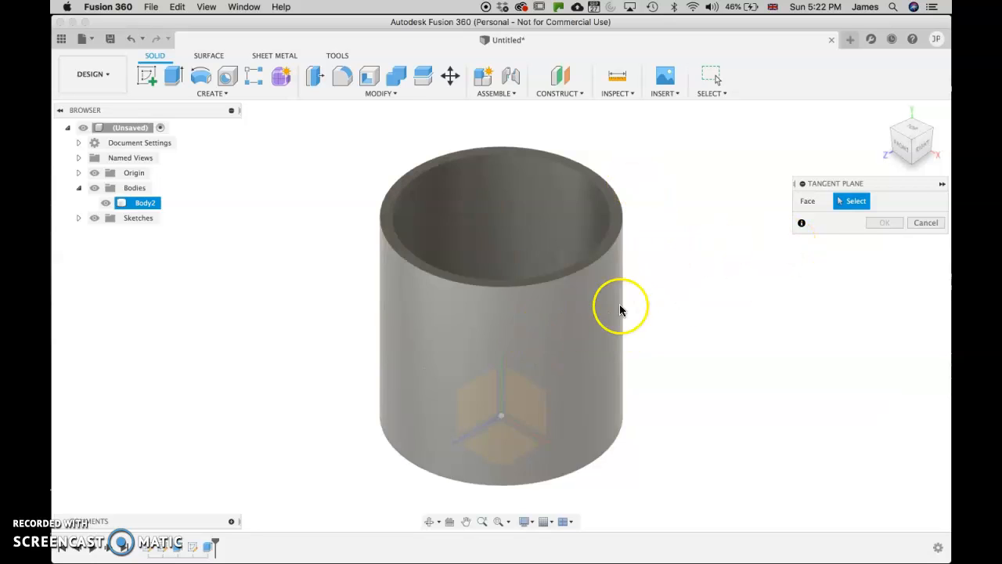
click(604, 314)
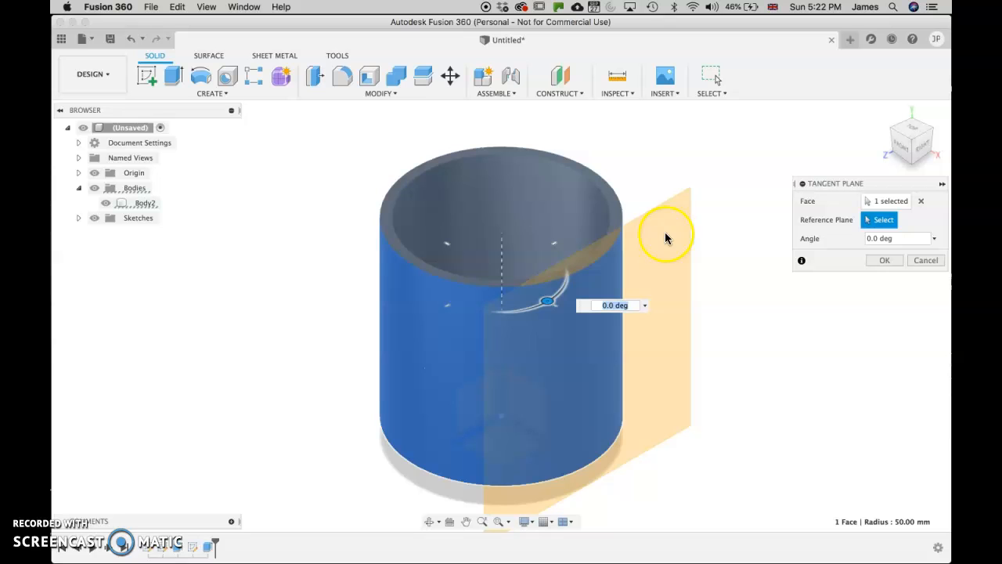
click(878, 260)
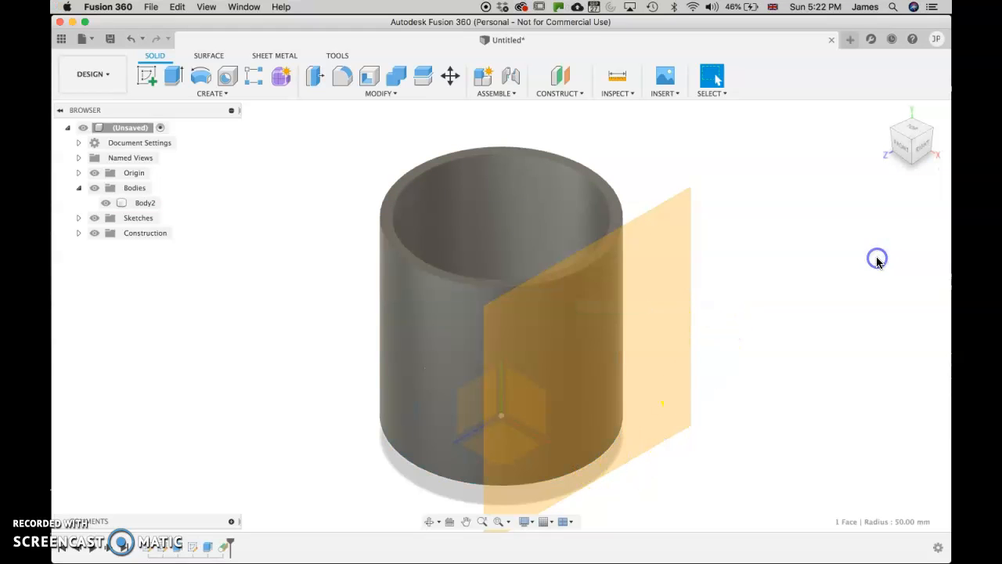
- Sketch a two-point rectangle about 40 mm wide and 70 mm high on the tangent plane, centred across the cylinder, and finish the sketch
click(147, 76)
click(693, 276)
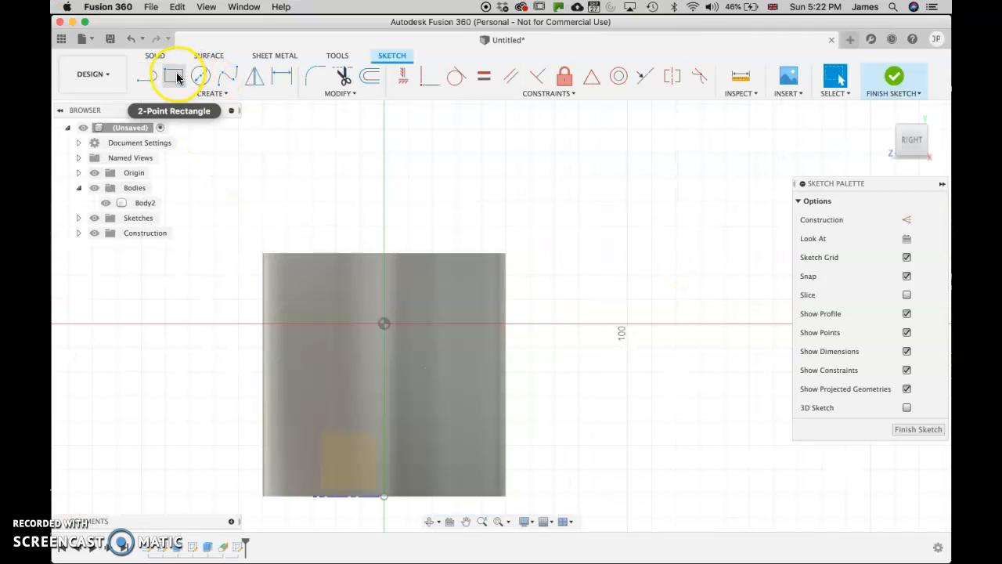
click(176, 76)
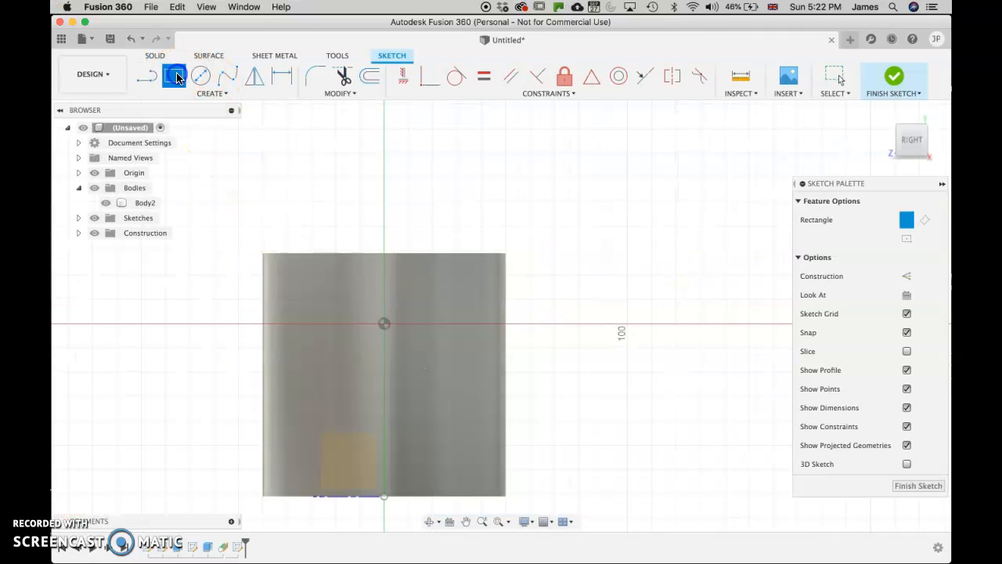
click(337, 300)
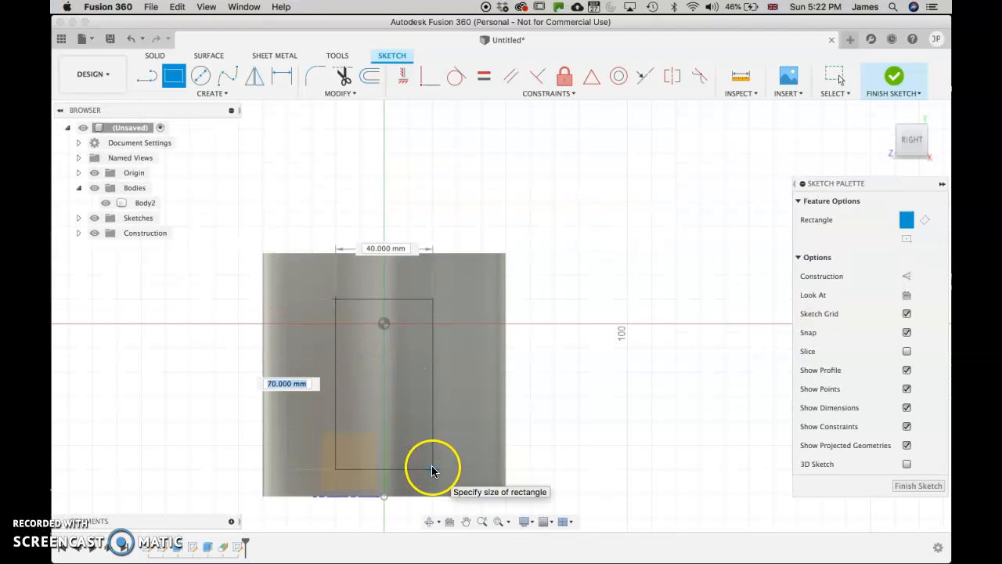
click(432, 454)
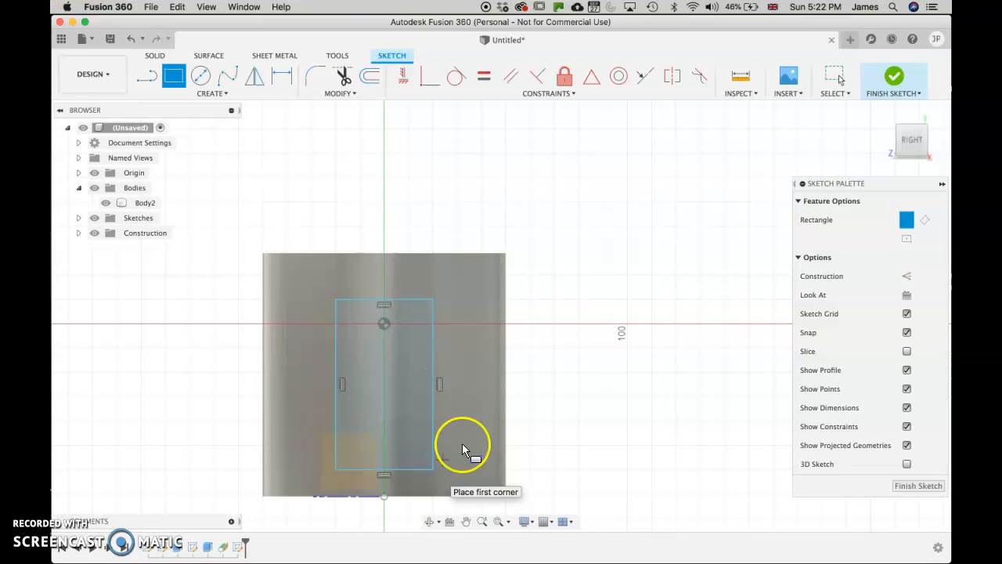
click(894, 76)
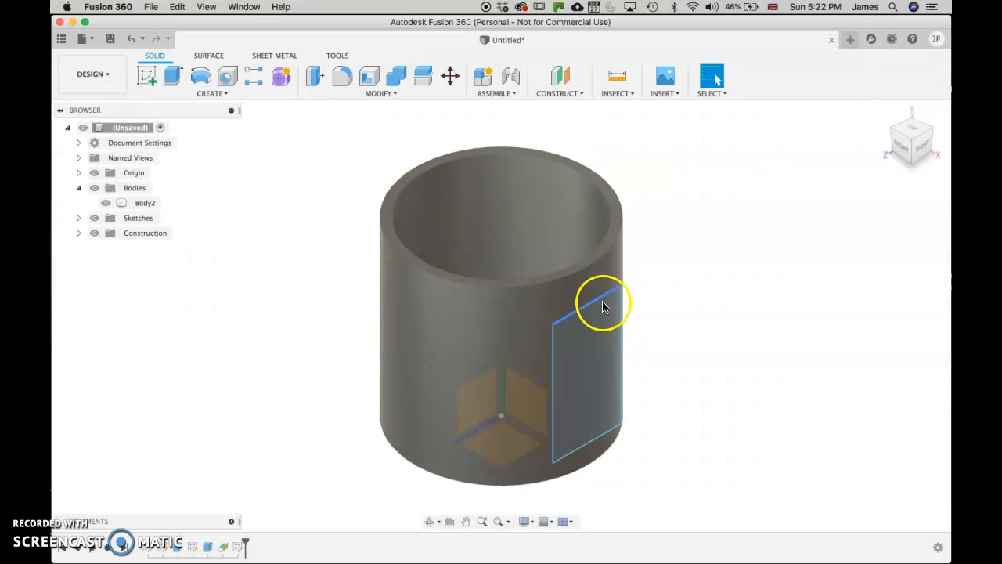
- Extrude the rectangle 40 mm outwards from the cylinder as a new body, checking it from the front
key(e)
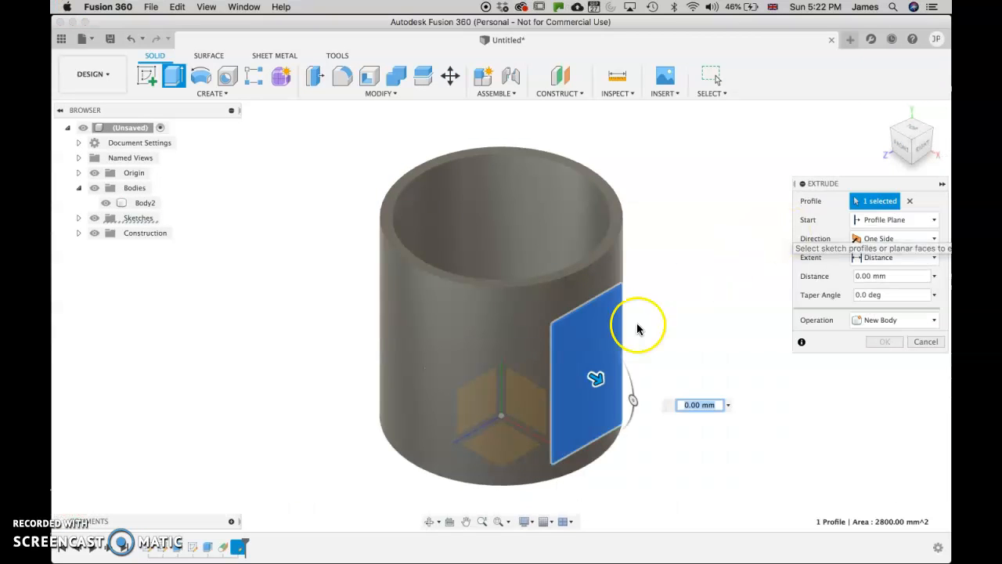
drag(616, 381, 680, 421)
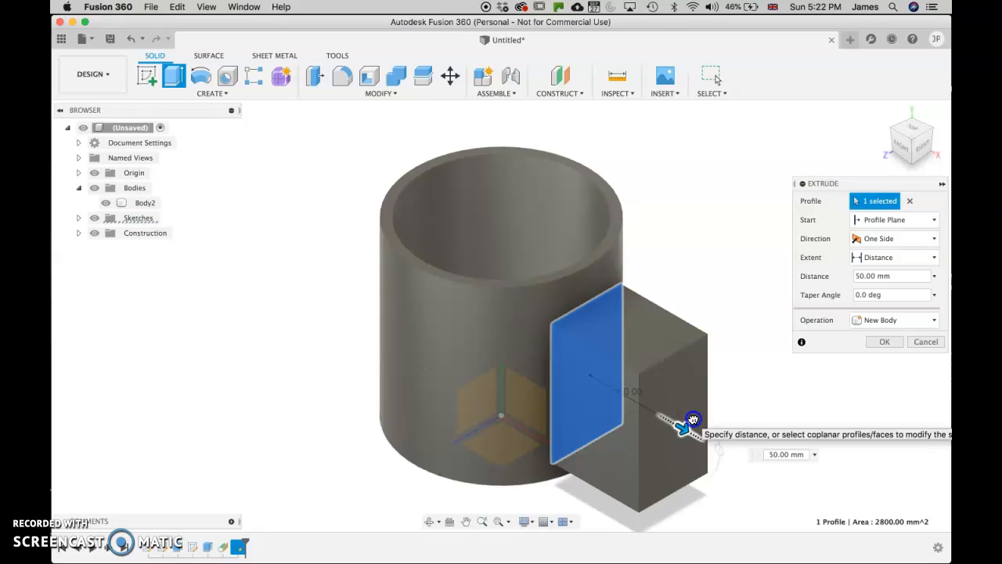
click(899, 155)
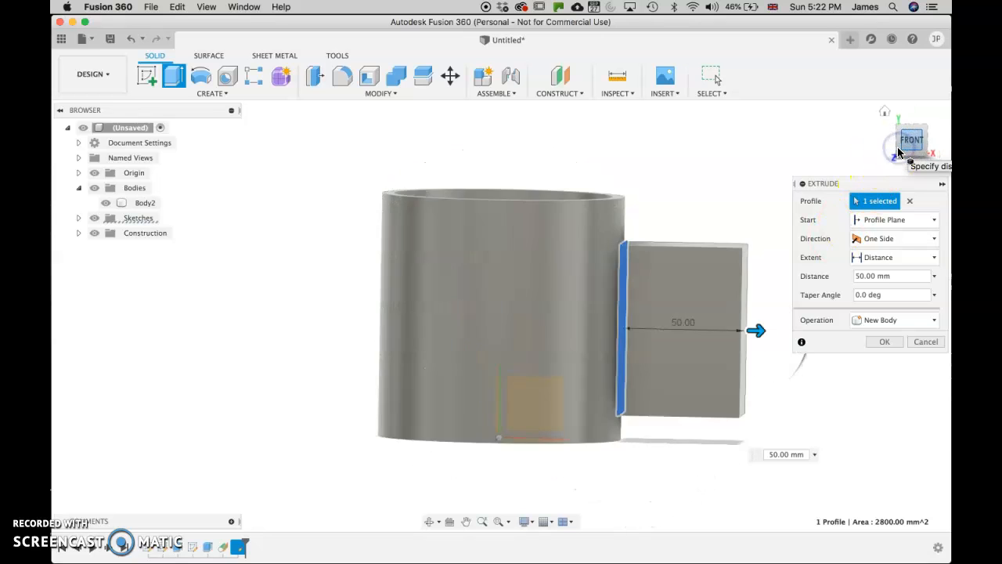
mouse_move(743, 326)
mouse_down()
mouse_move(756, 325)
mouse_move(736, 326)
mouse_up()
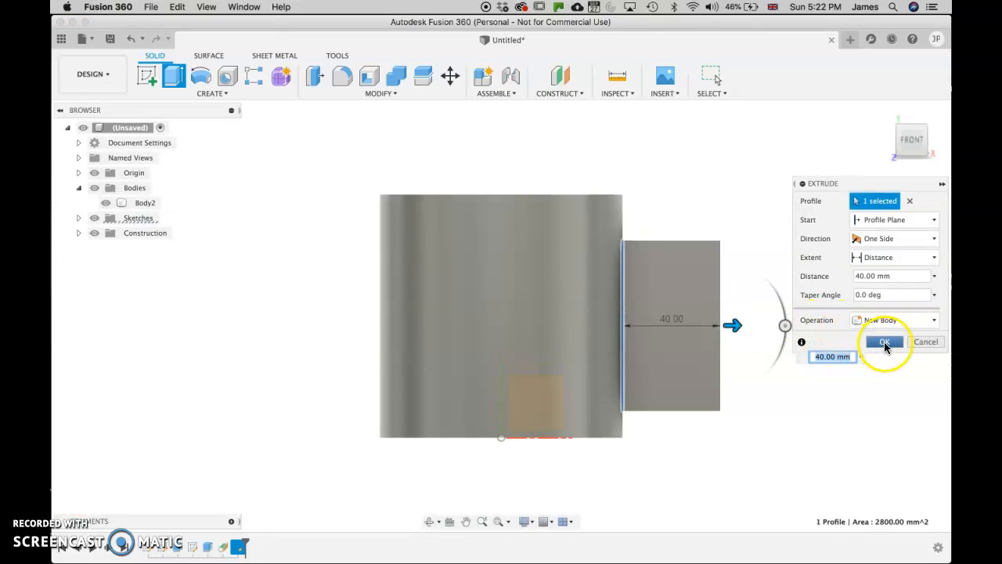
click(865, 345)
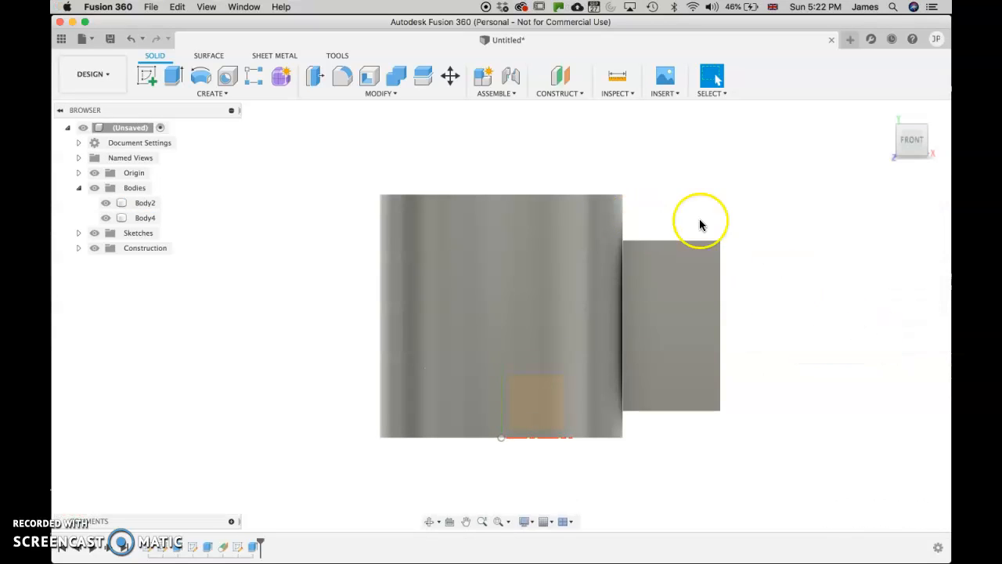
click(885, 112)
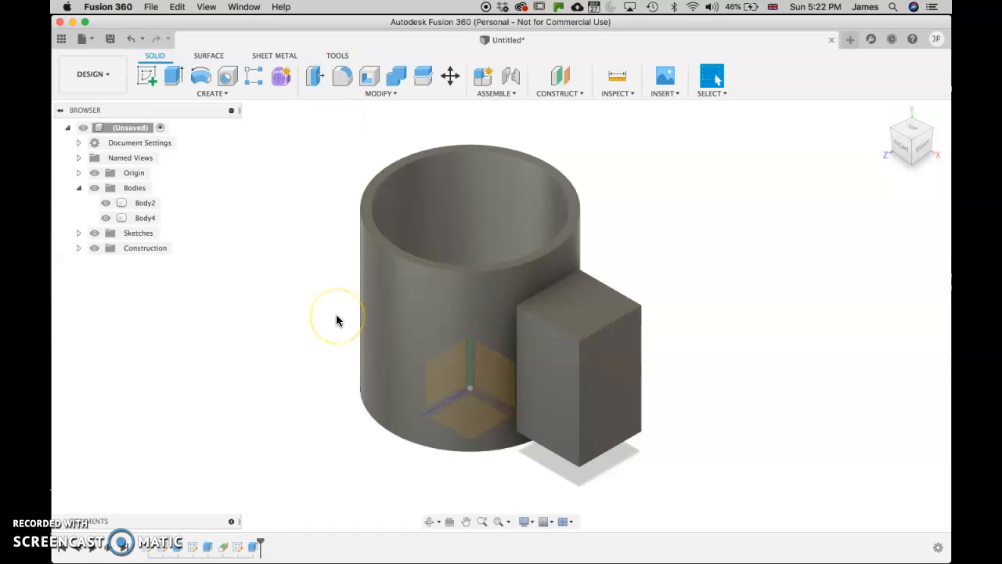
key(f)
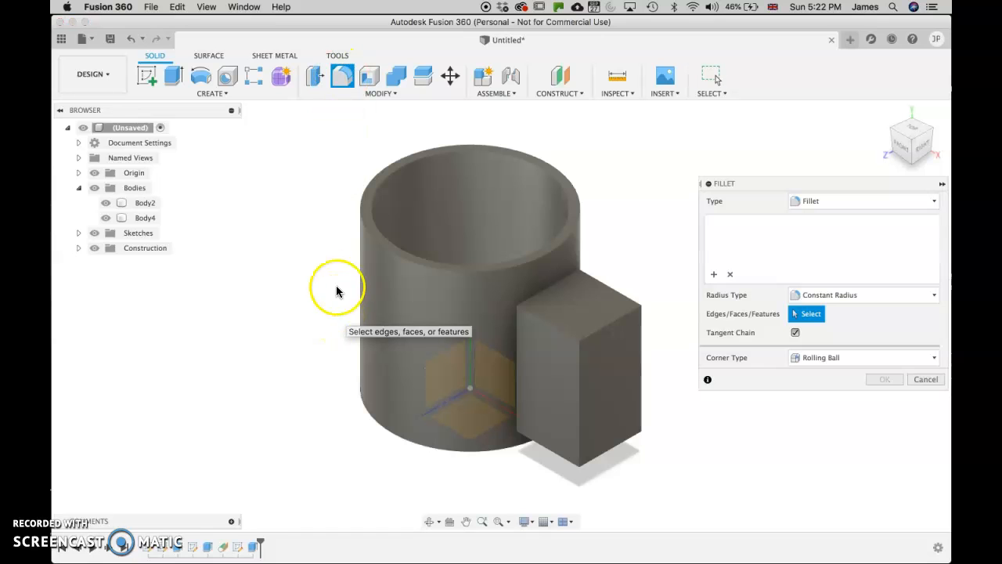
click(622, 321)
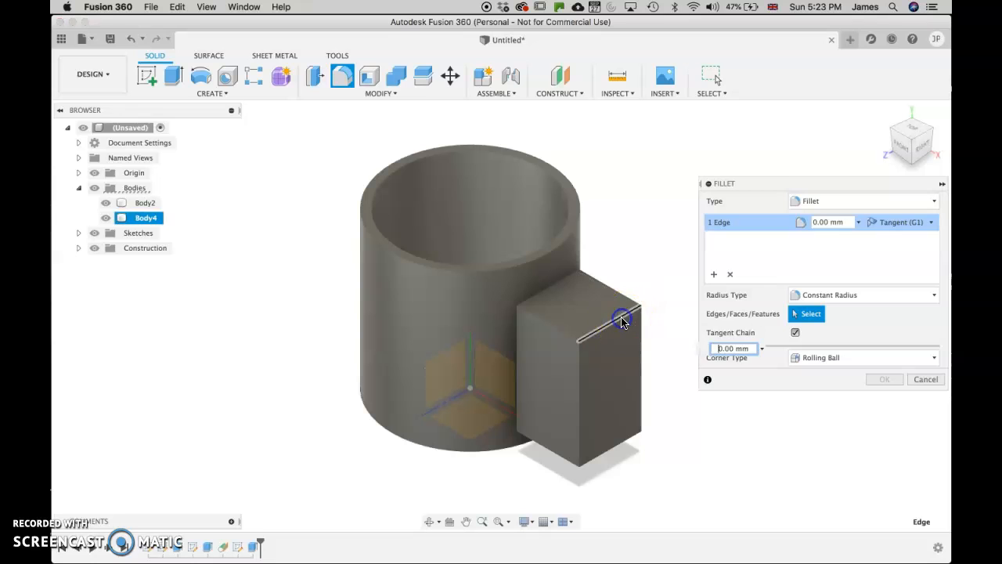
click(905, 140)
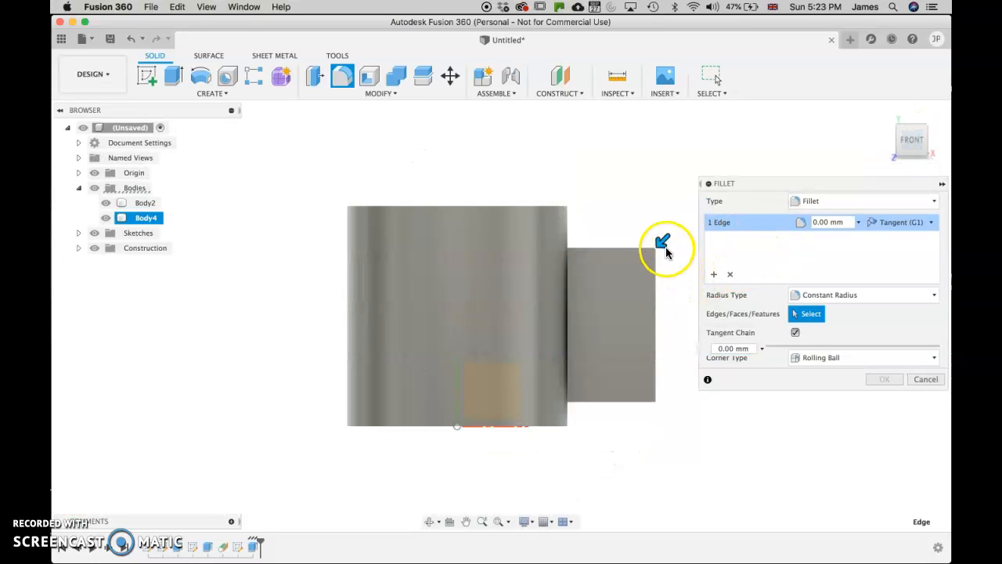
drag(664, 244, 623, 283)
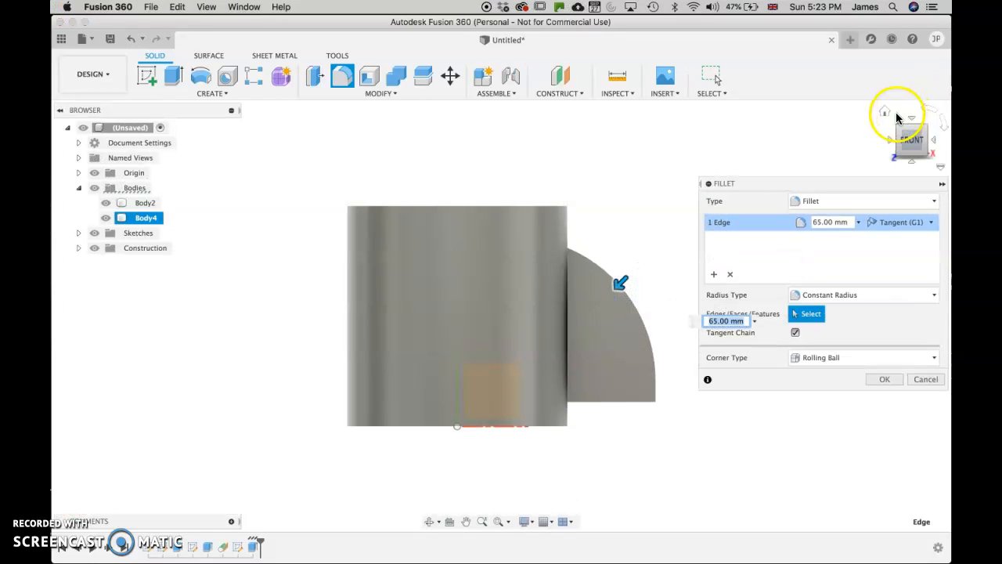
click(885, 115)
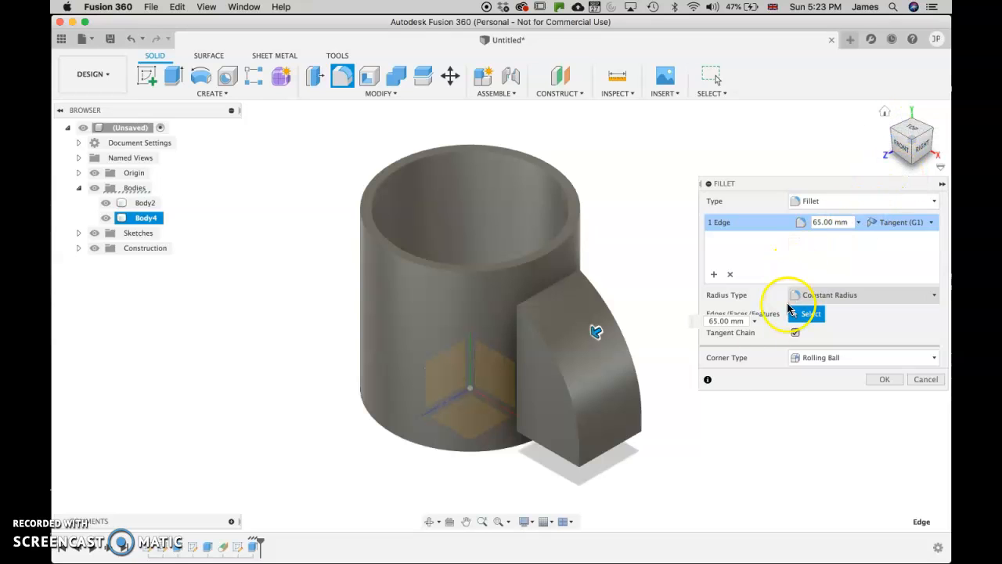
drag(597, 336, 606, 329)
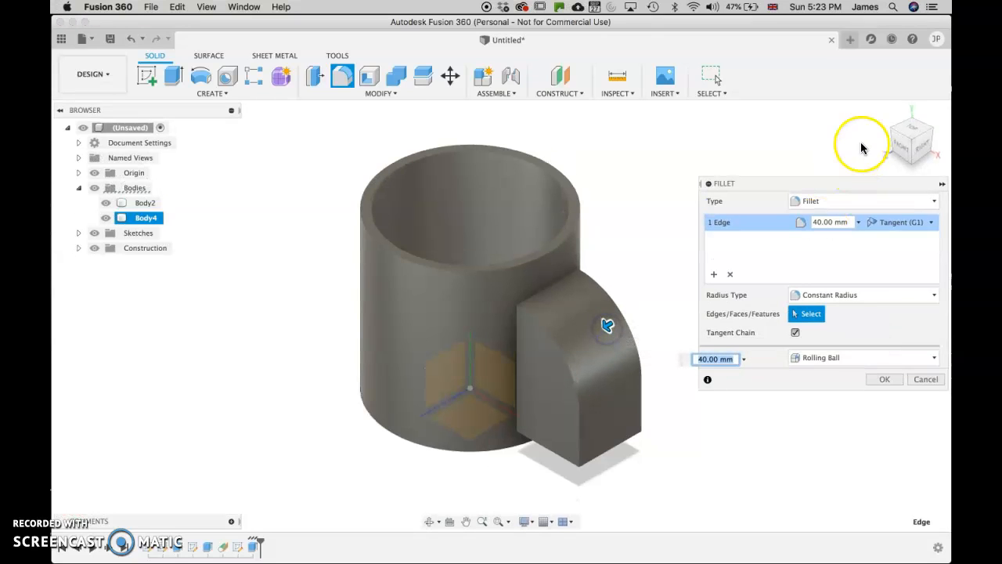
click(887, 381)
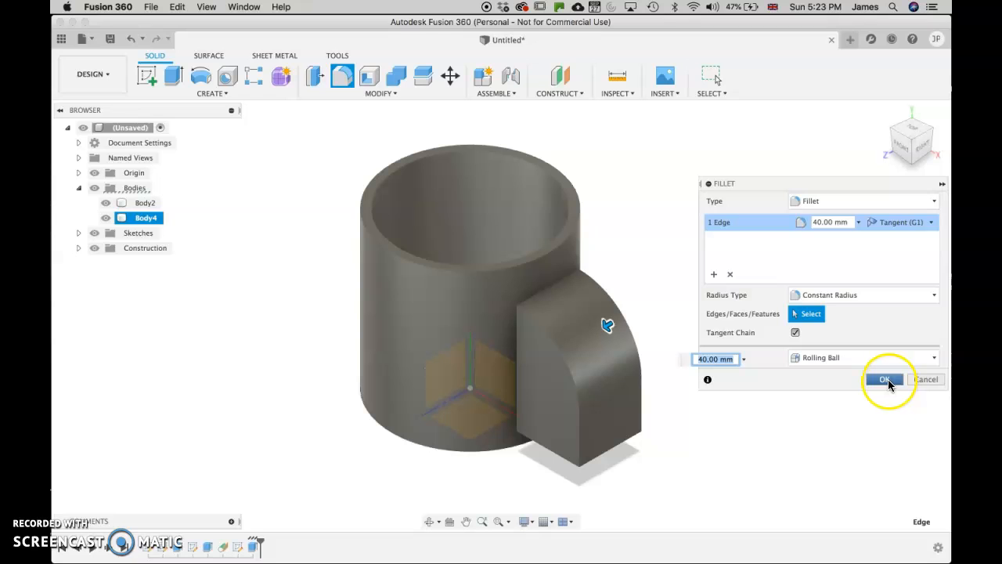
click(927, 379)
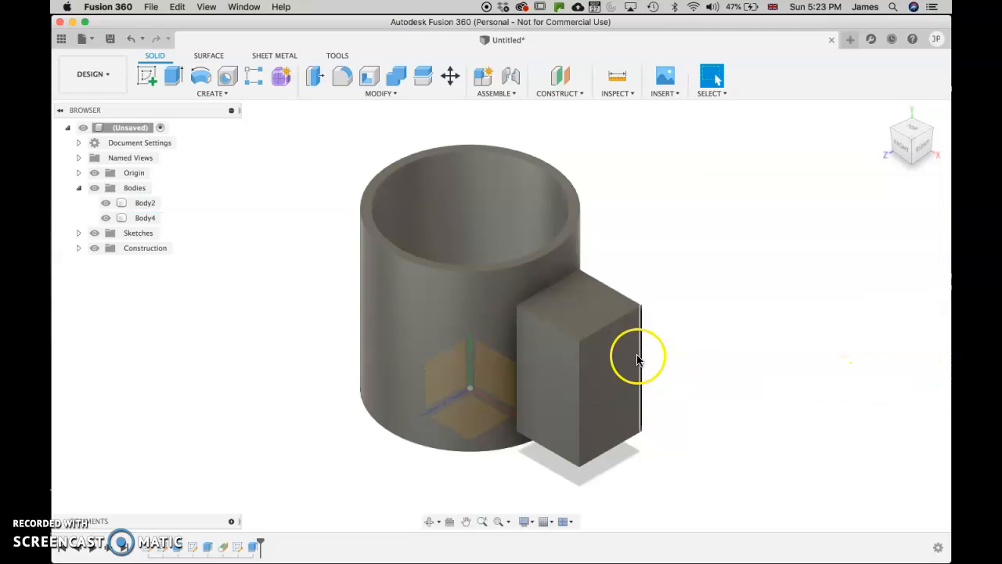
- Fillet the side block's upper and lower outer edges together with a trial radius of 20 mm
click(604, 326)
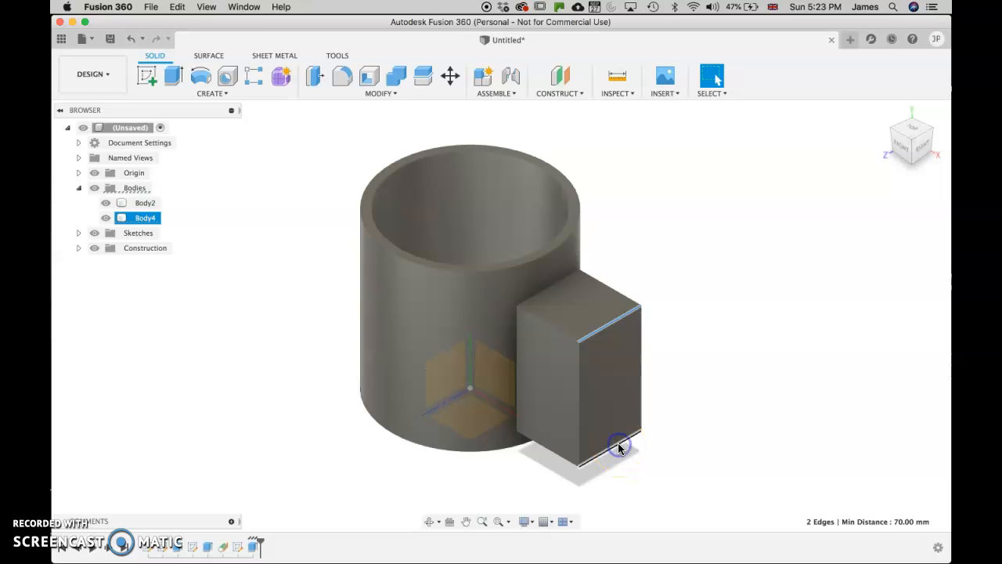
click(908, 145)
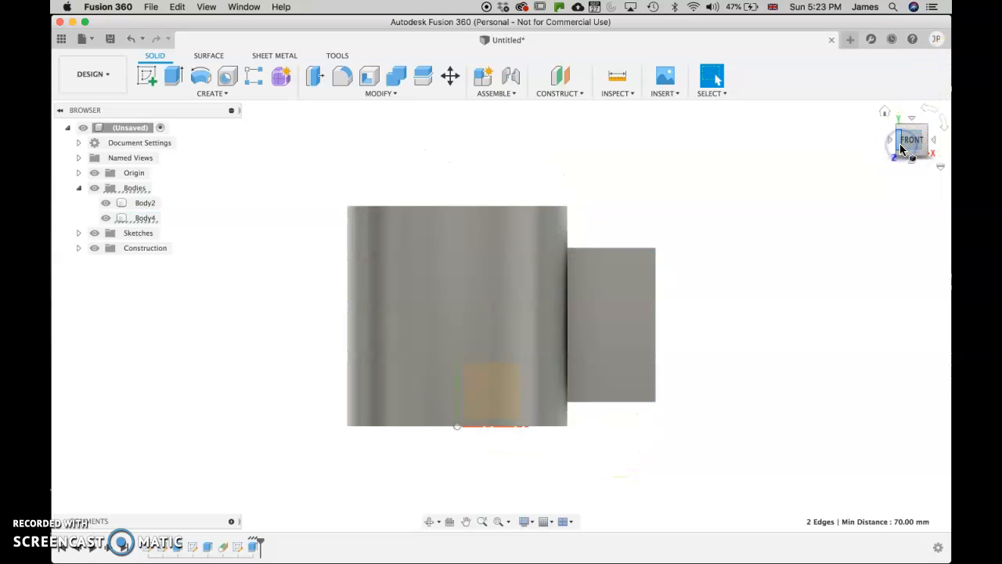
click(342, 76)
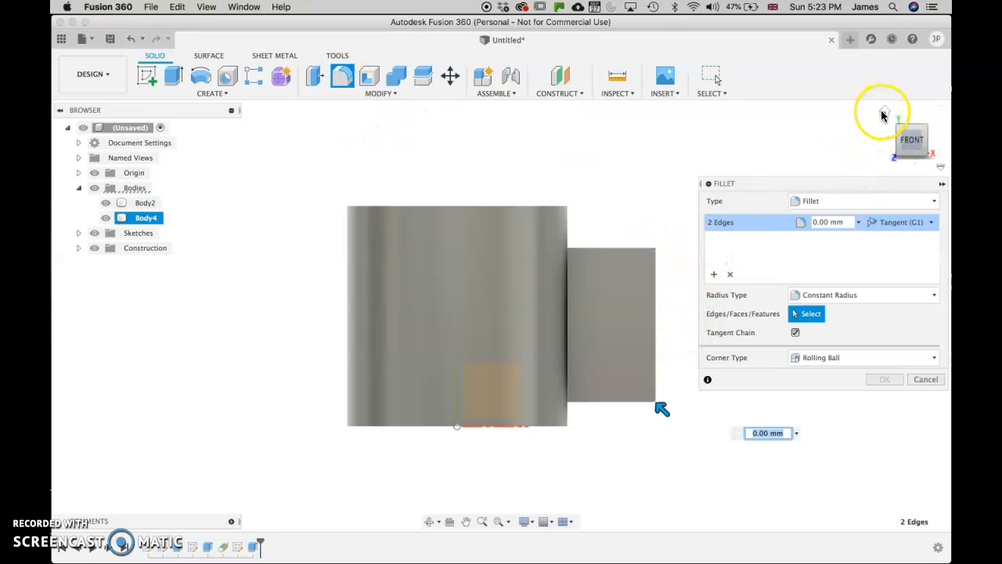
click(883, 114)
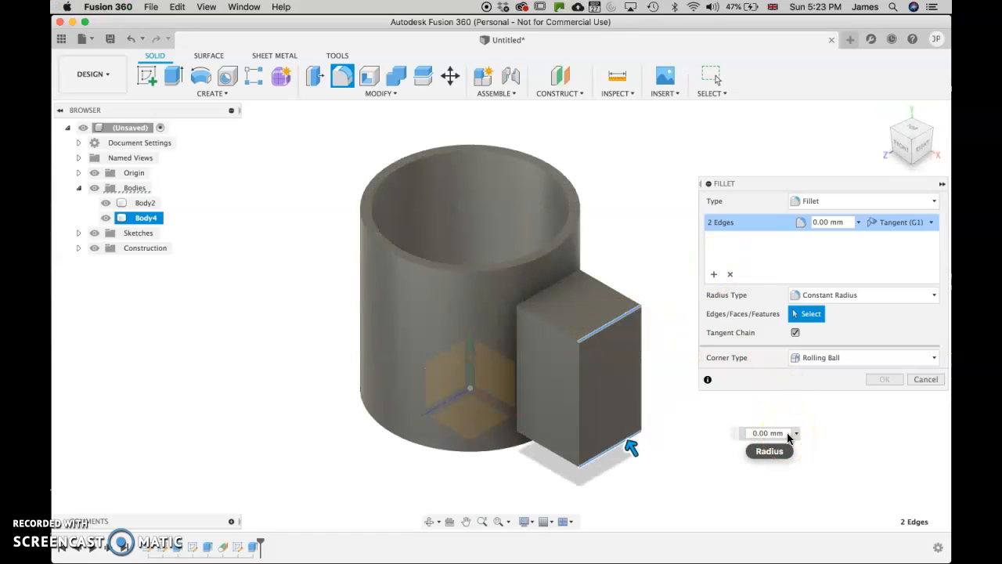
click(757, 432)
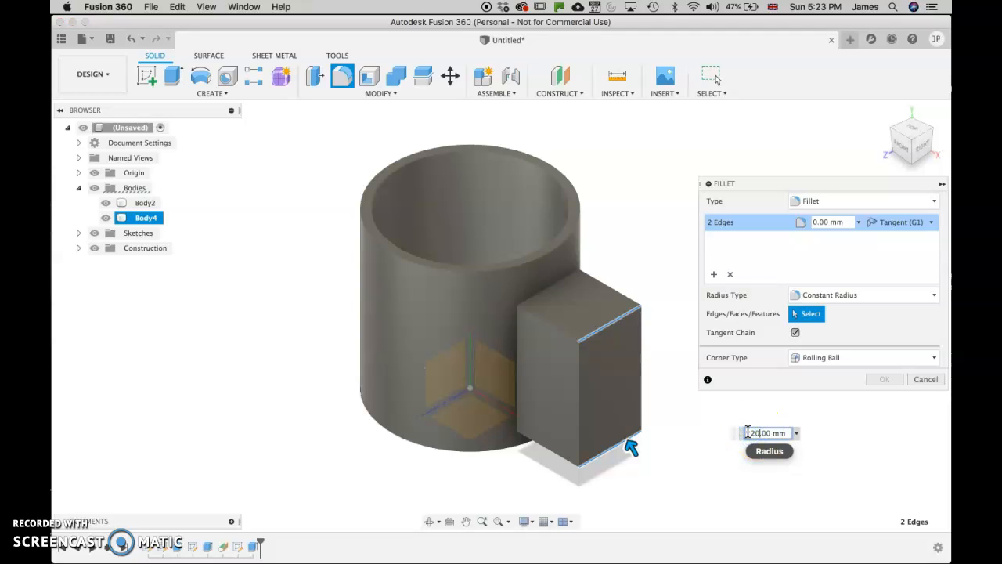
key(Return)
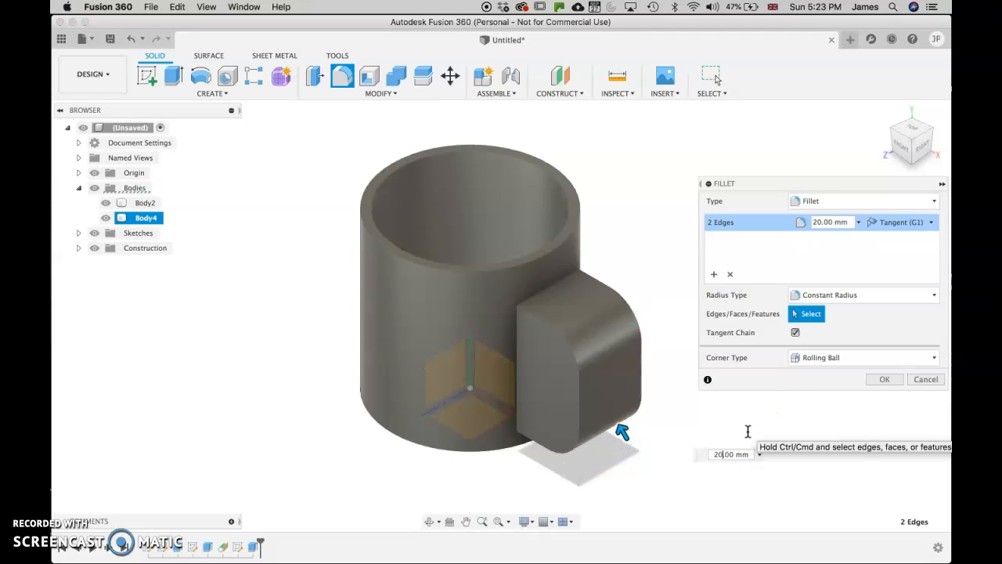
click(903, 148)
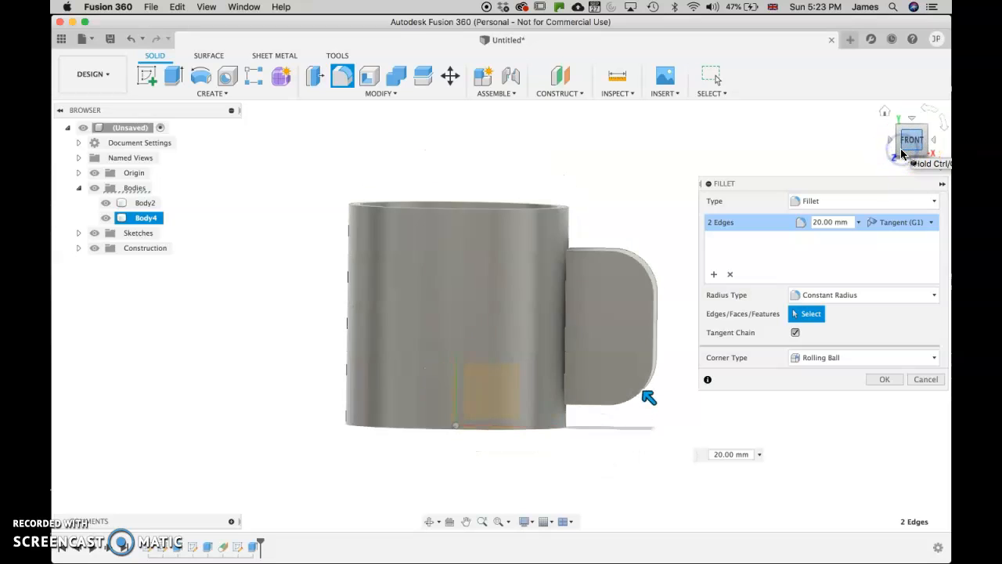
- Try a 50 mm radius for the two-edge fillet, settle on 30 mm and apply it
click(717, 452)
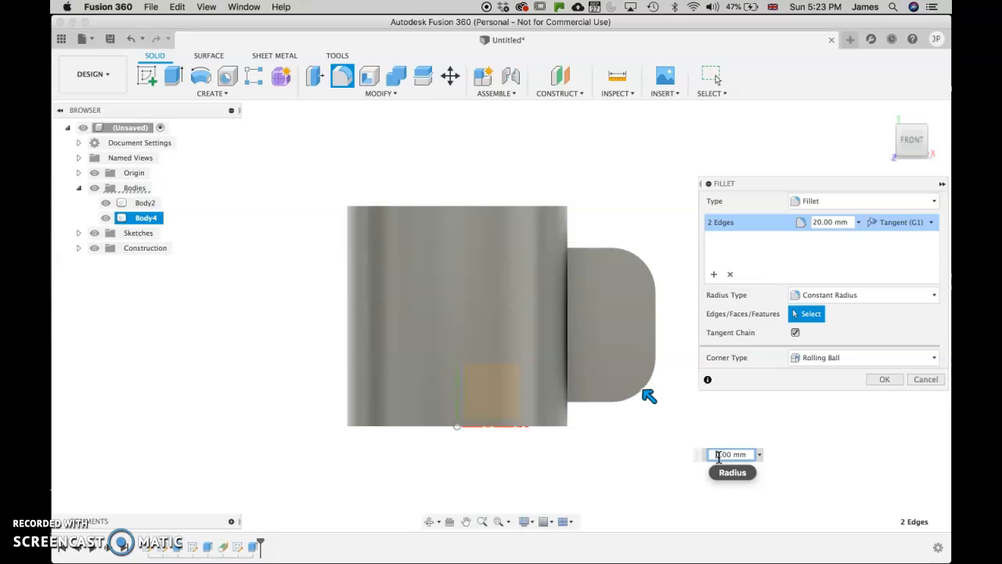
text(50)
key(Return)
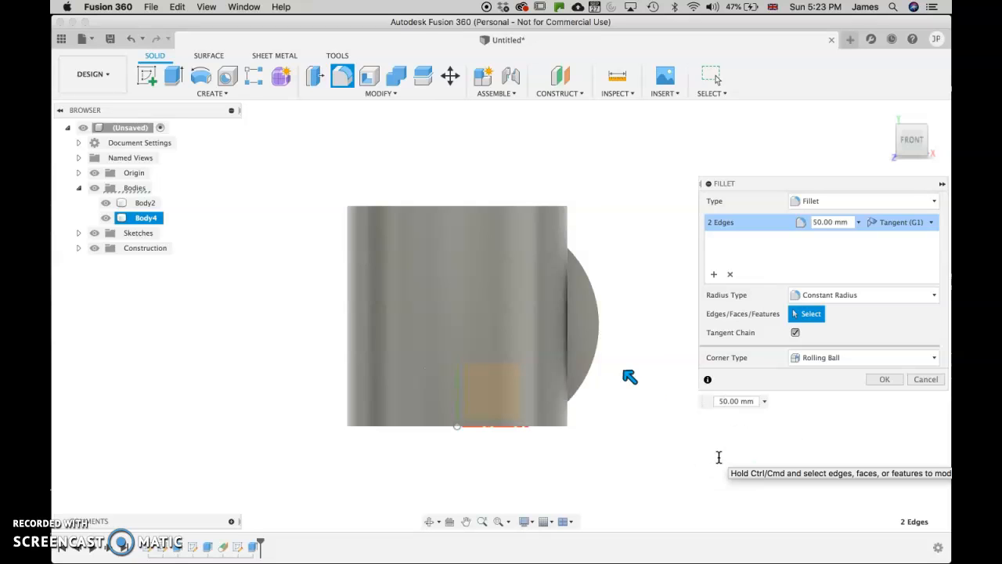
text(4)
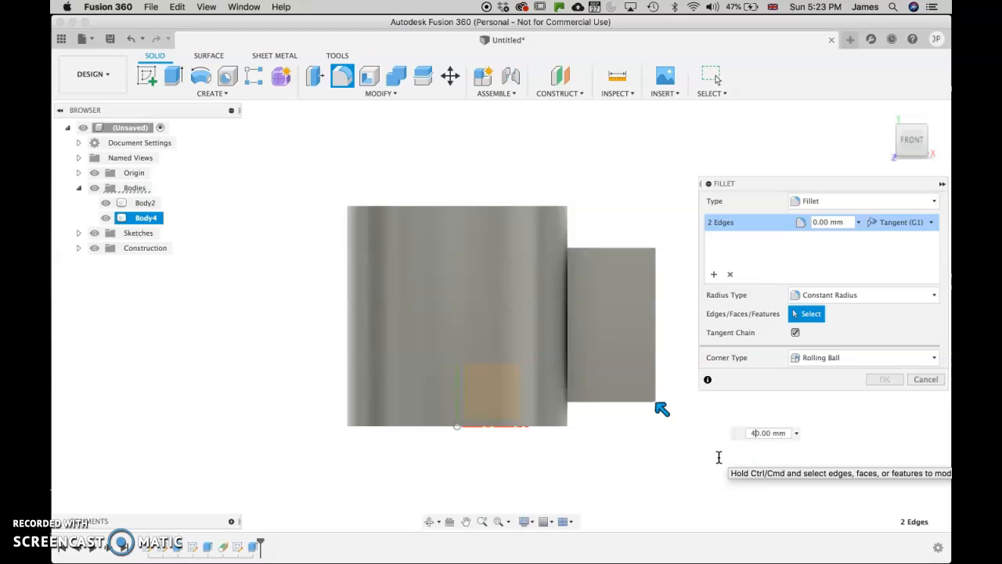
key(BackSpace)
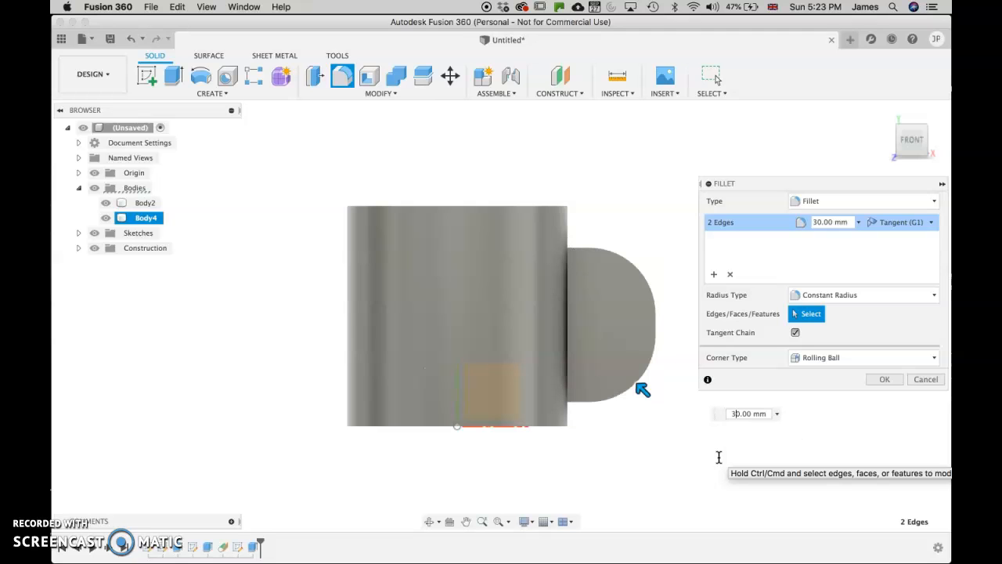
click(888, 383)
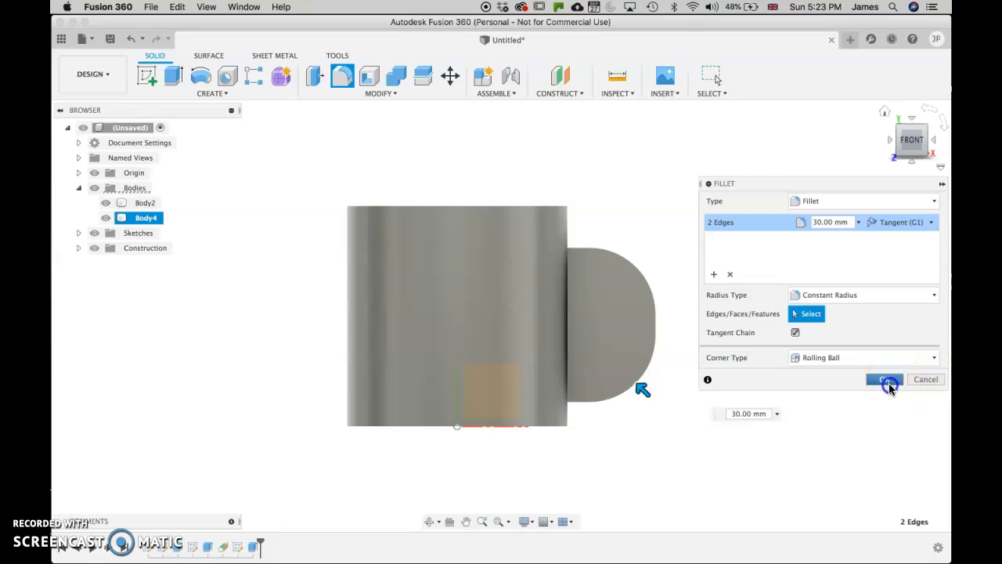
click(884, 111)
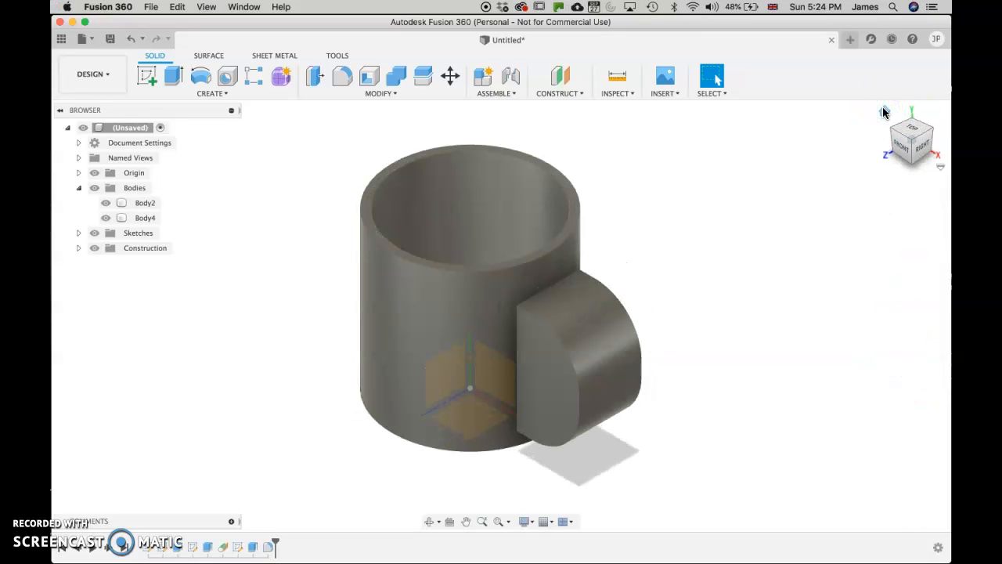
- Sketch on the block's flat front face, offset its D-shaped outline 10 mm inwards, and finish the sketch
click(571, 297)
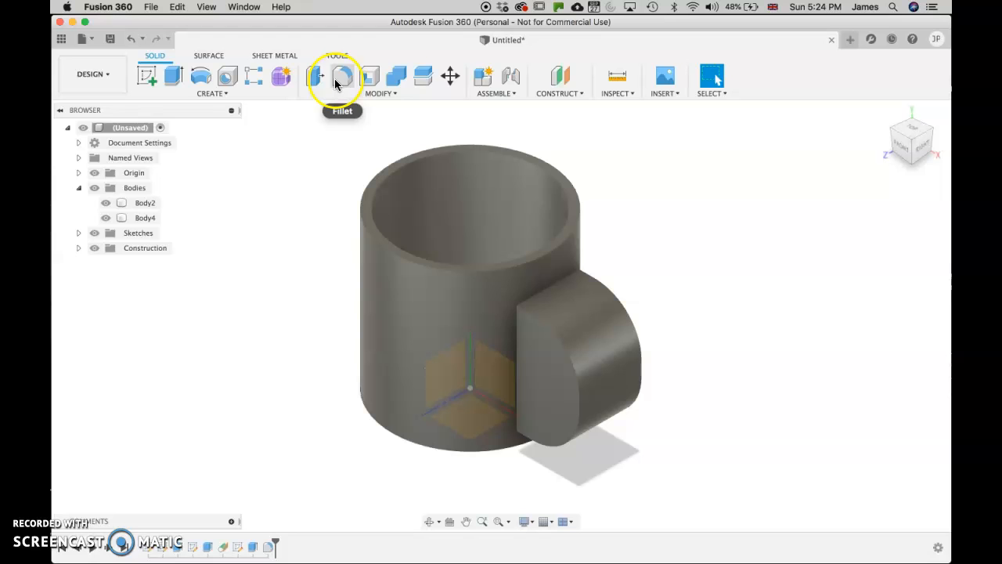
click(145, 76)
click(557, 379)
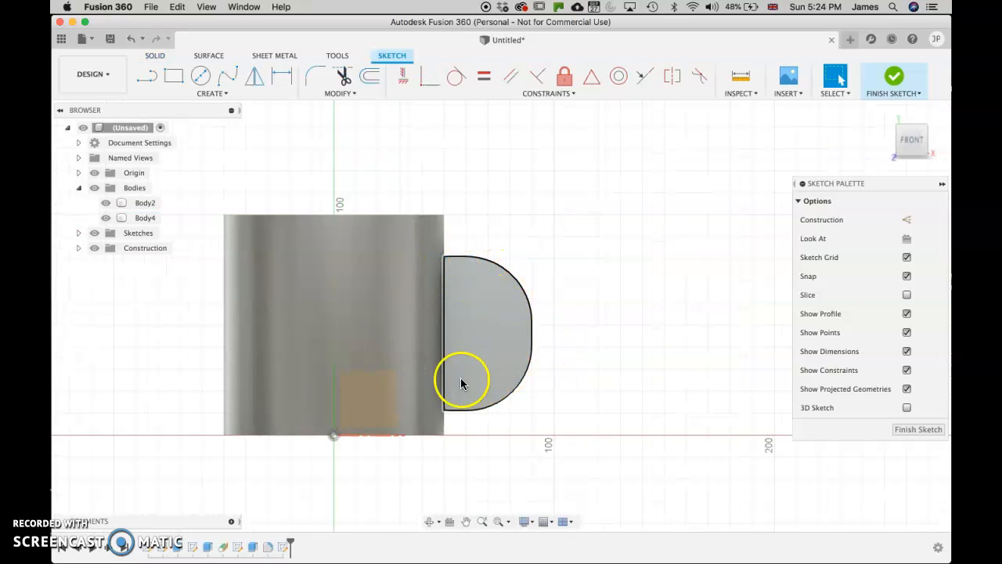
click(368, 78)
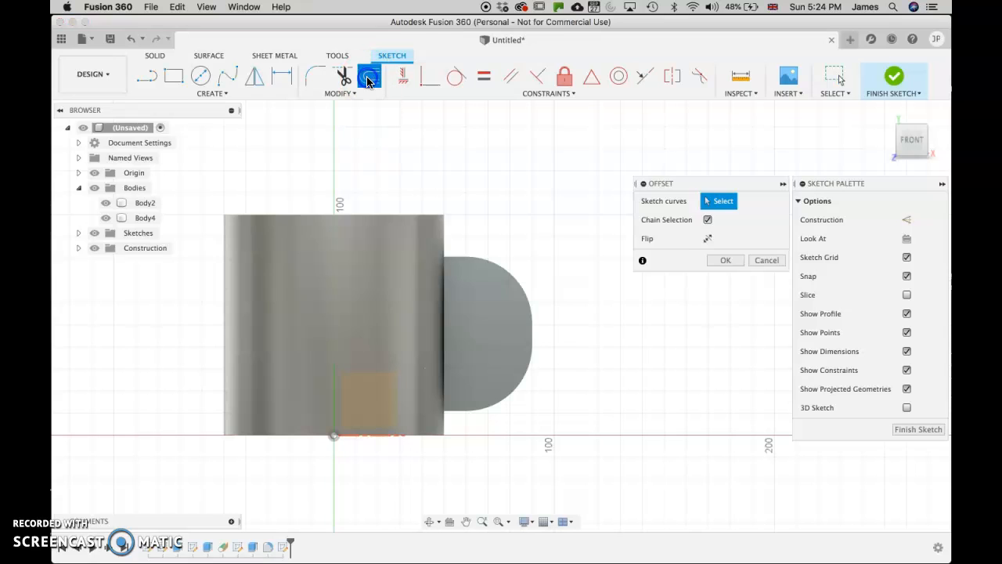
click(456, 257)
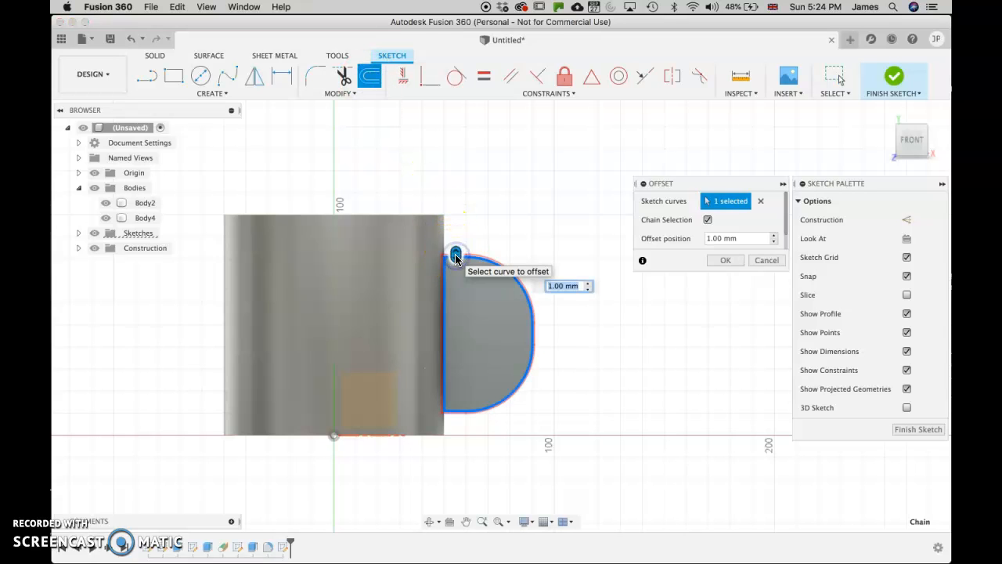
drag(457, 265, 455, 273)
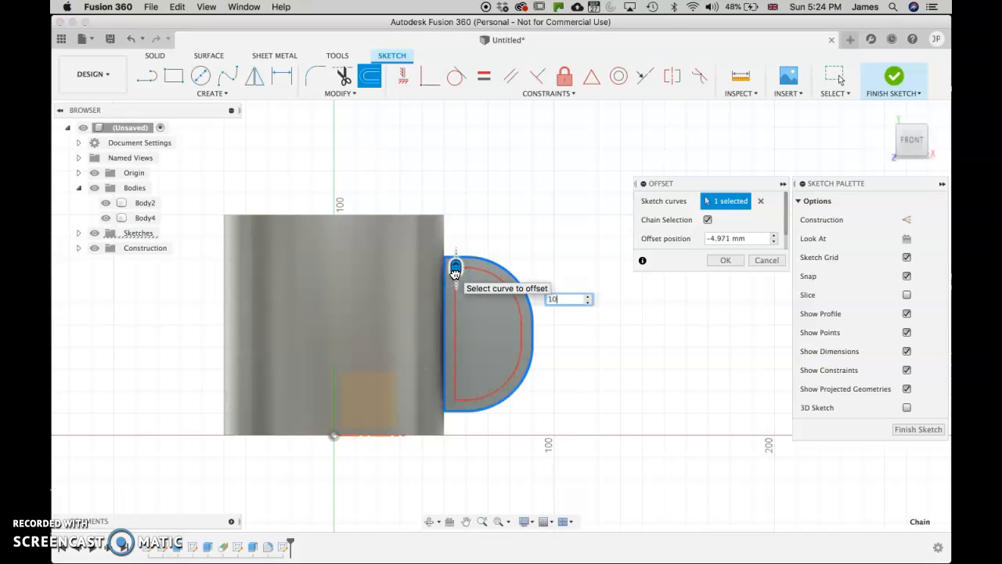
key(Return)
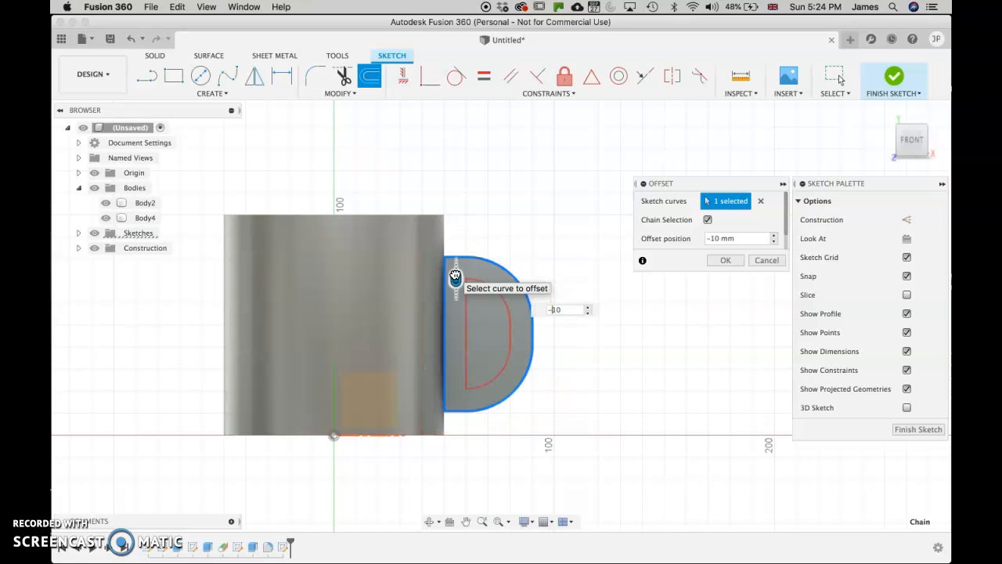
click(723, 263)
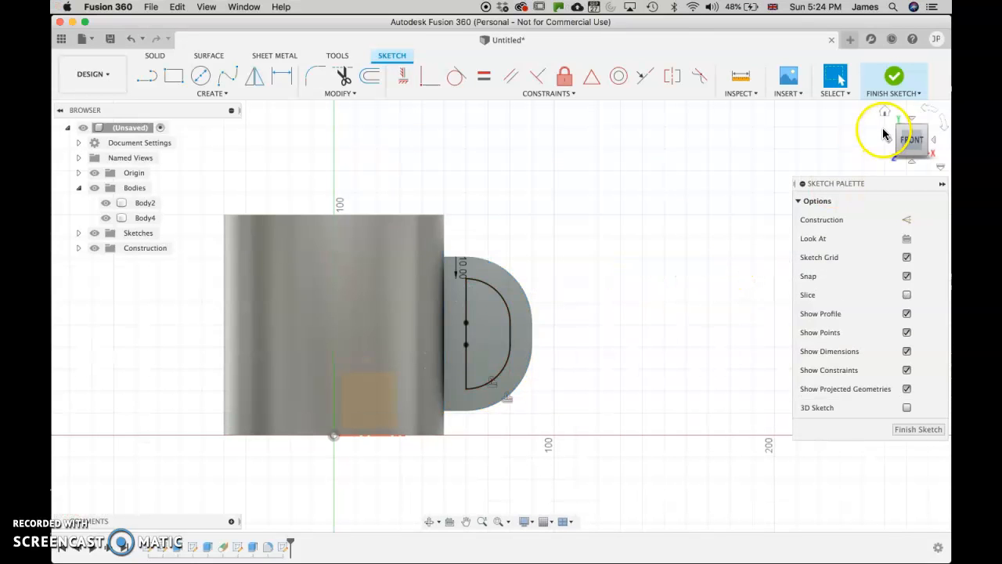
click(894, 79)
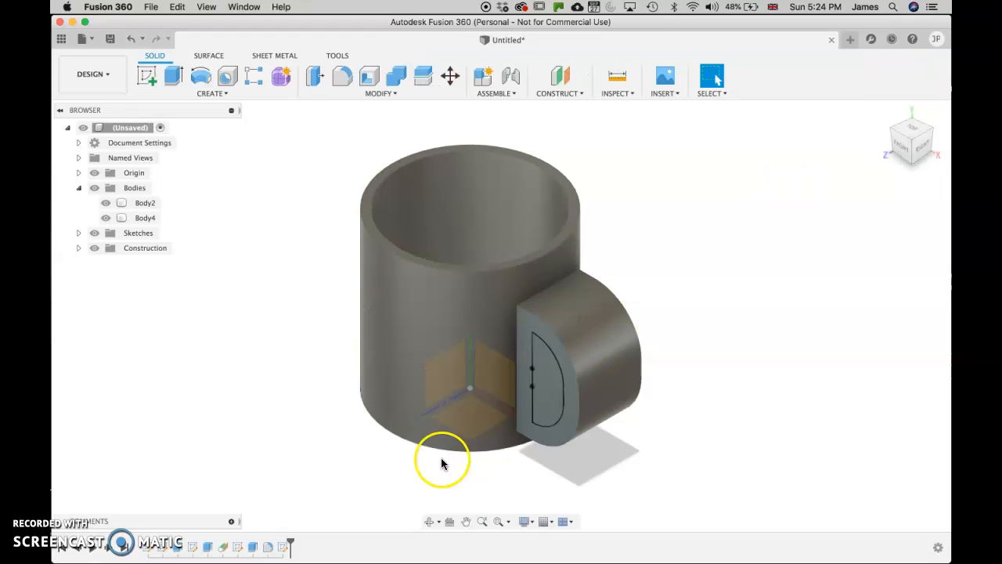
- Extrude the inner D-shaped profile -70 mm as a cut through the block and check the handle opening from the front
key(e)
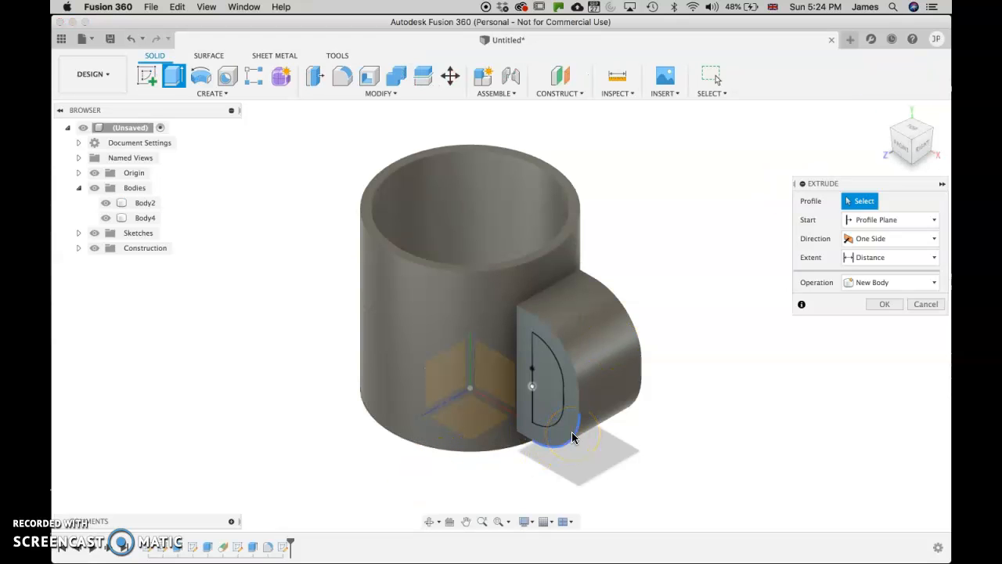
click(545, 399)
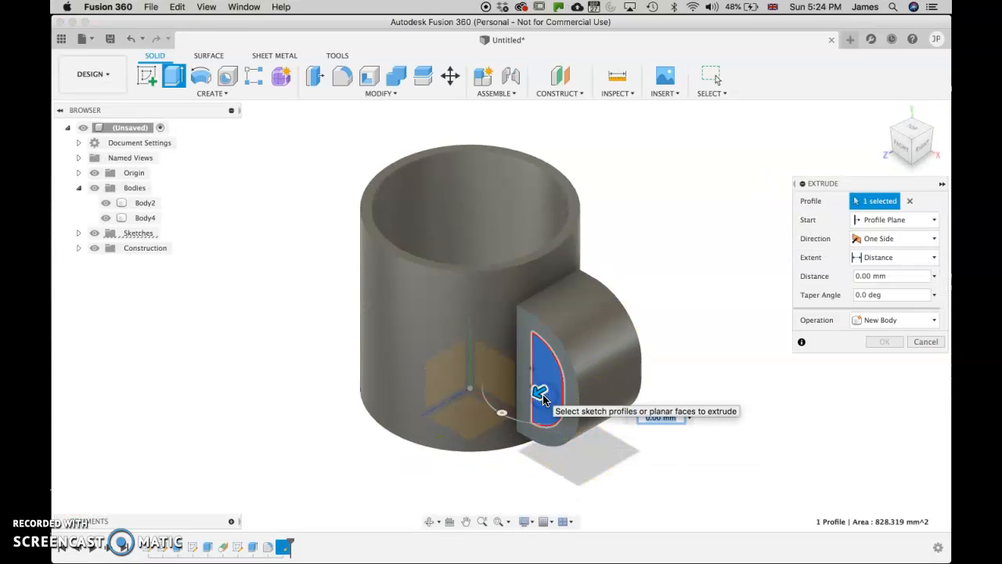
drag(537, 391, 661, 354)
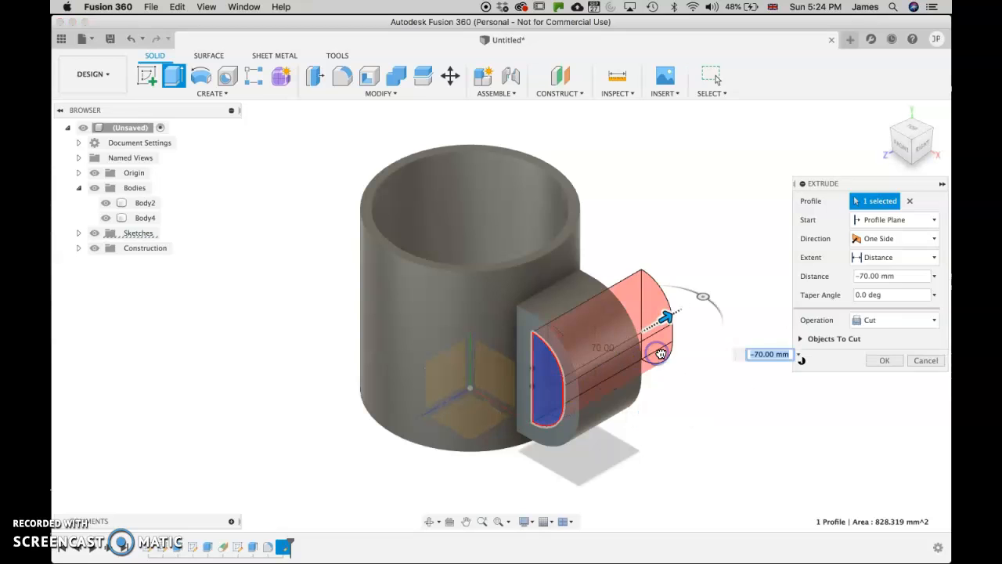
click(884, 360)
click(523, 340)
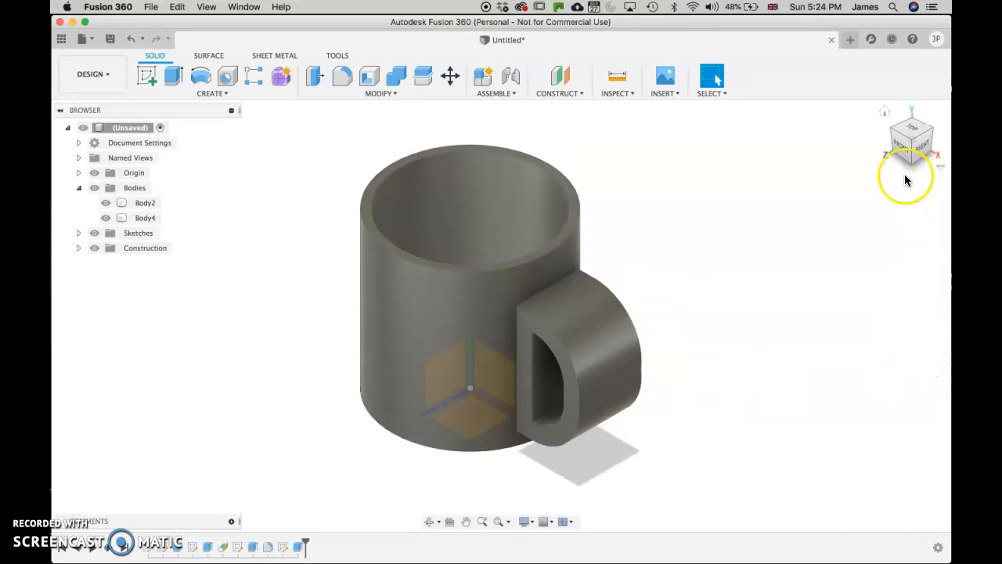
click(901, 147)
click(886, 114)
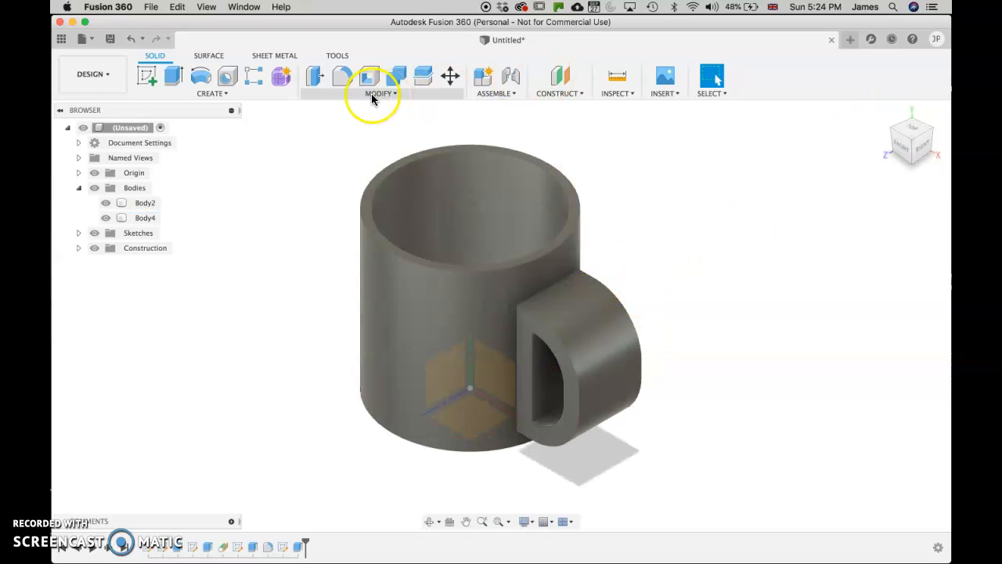
- Fillet the handle's front and back outer edge chains together, trying a 20 mm radius before applying 10 mm
click(343, 75)
click(538, 317)
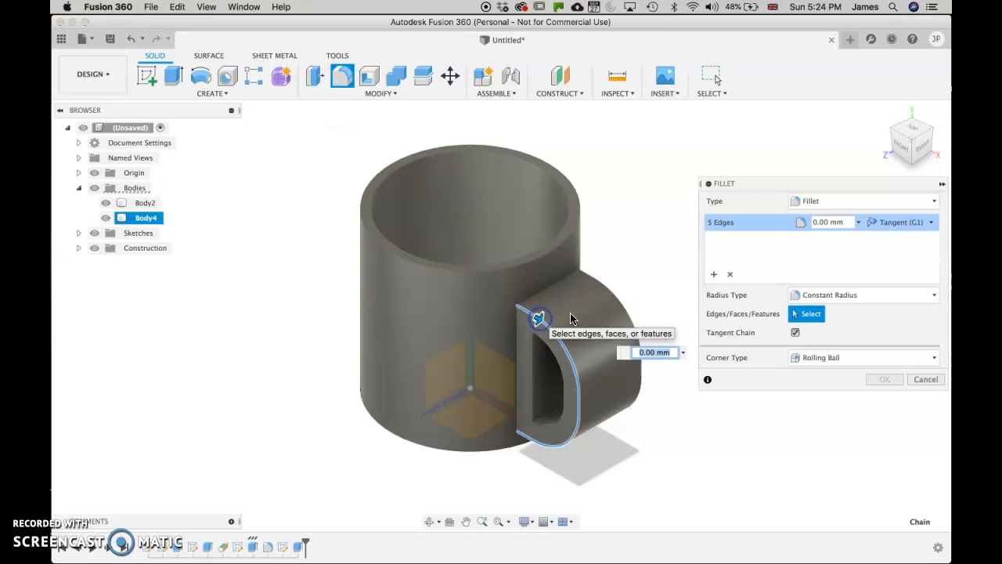
click(616, 294)
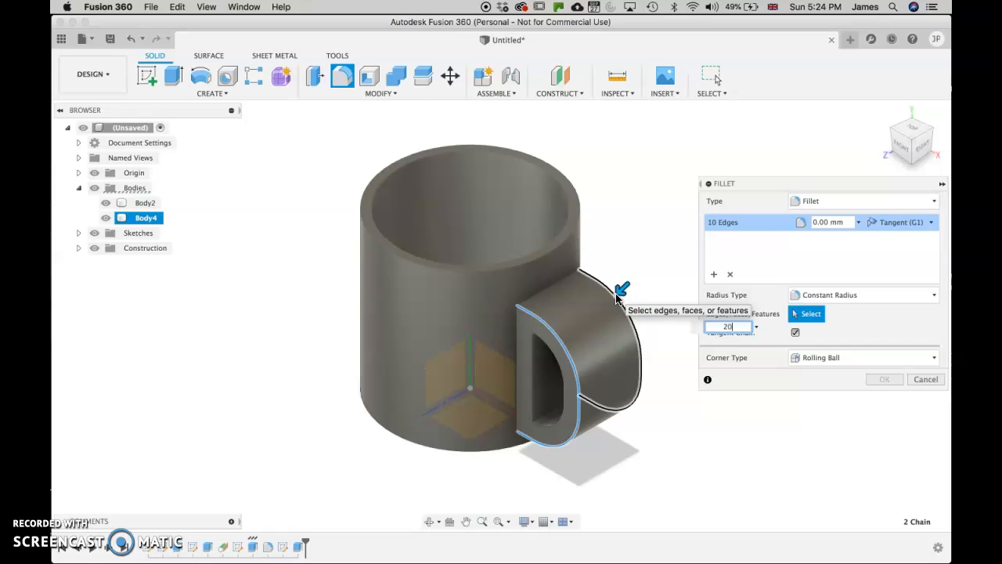
key(Return)
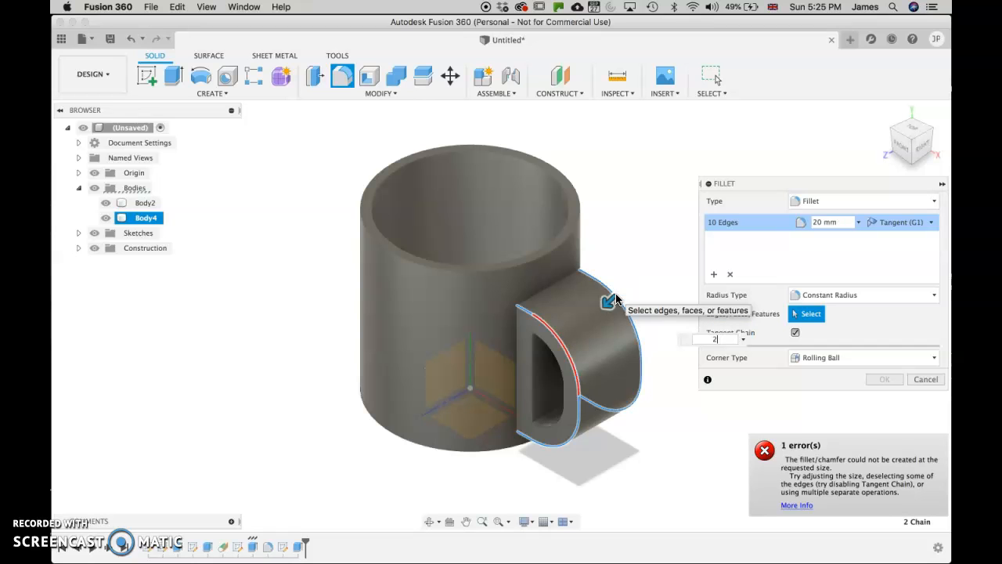
key(Return)
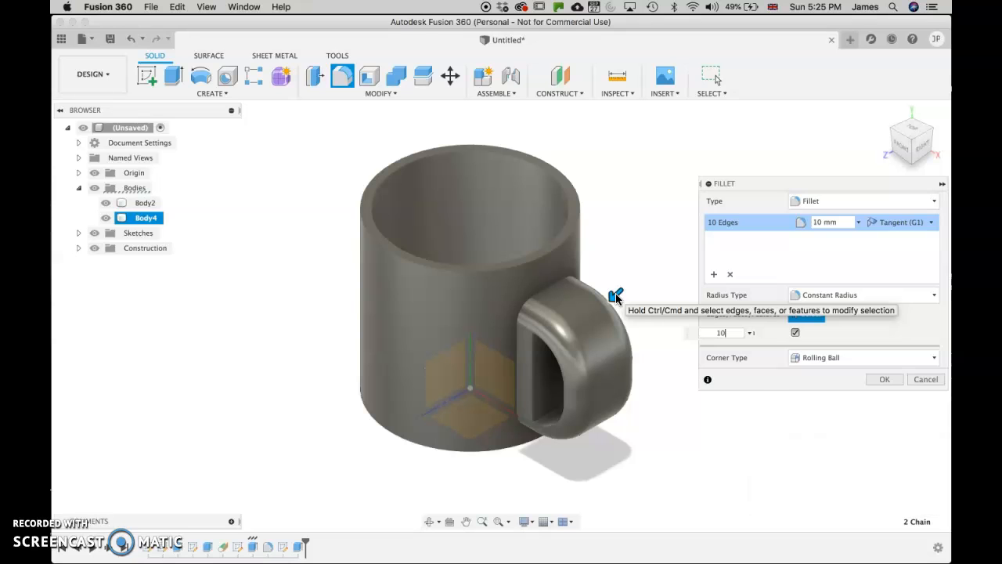
click(753, 390)
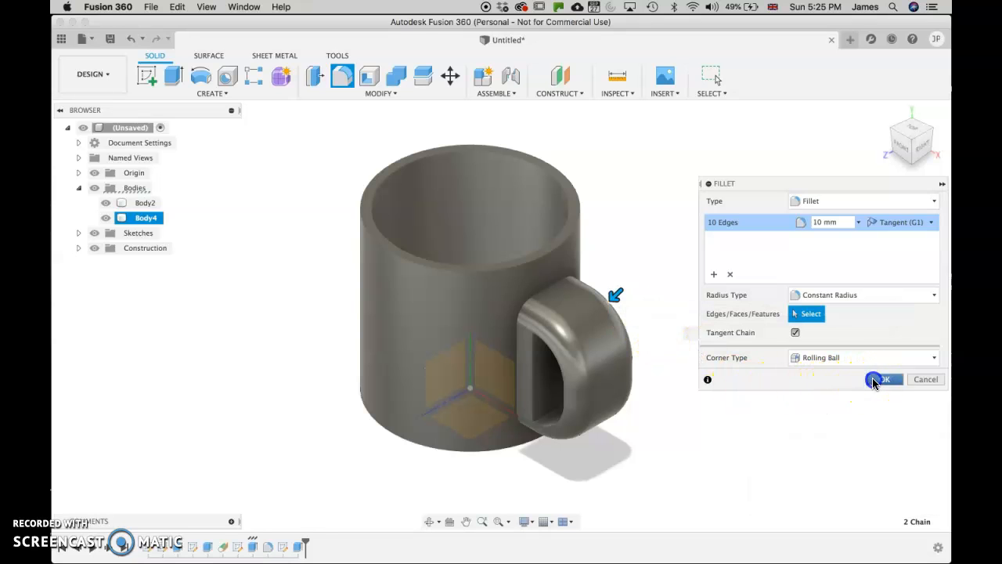
click(874, 380)
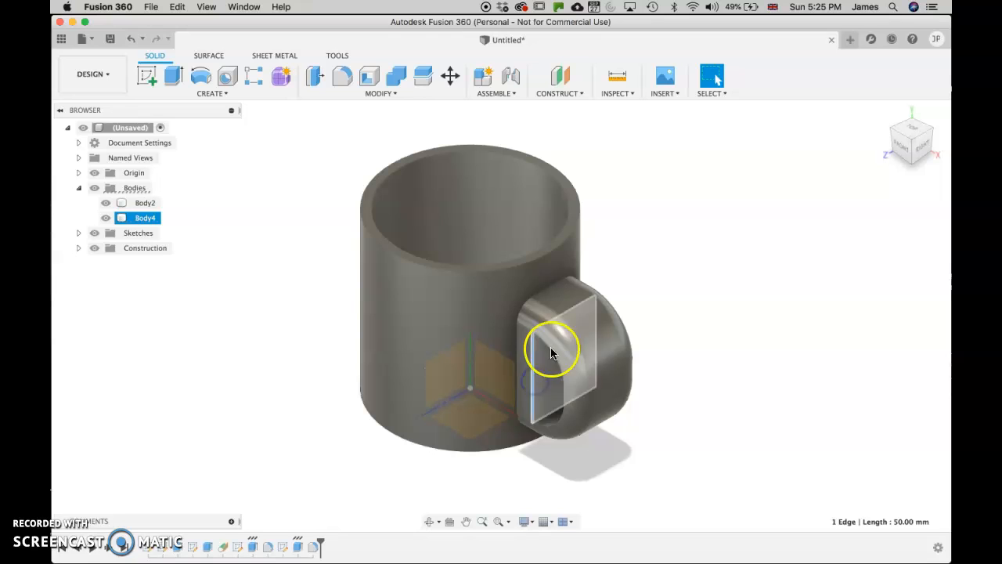
- Fillet the front edges of the D-shaped handle opening with a 2 mm radius
click(555, 366)
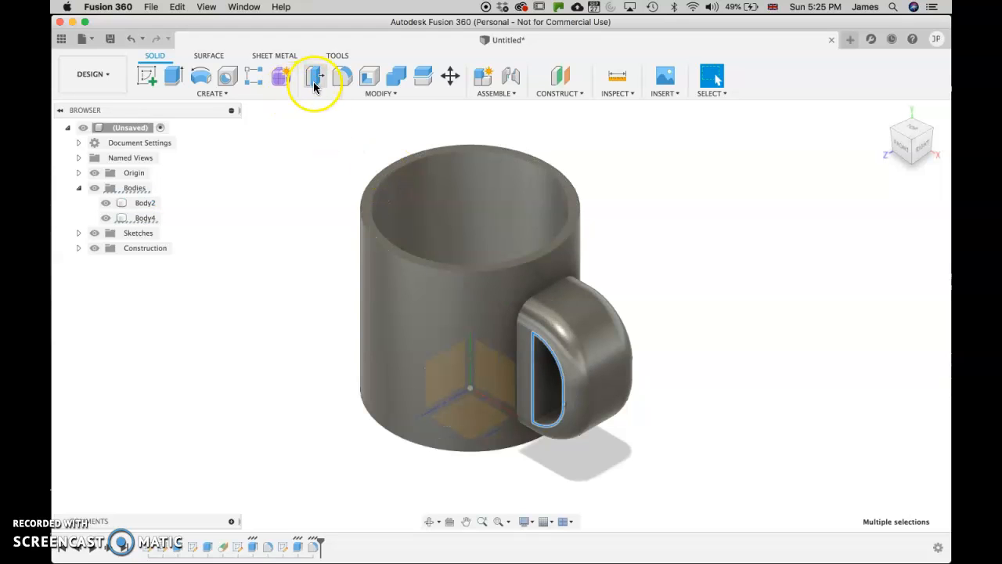
click(339, 76)
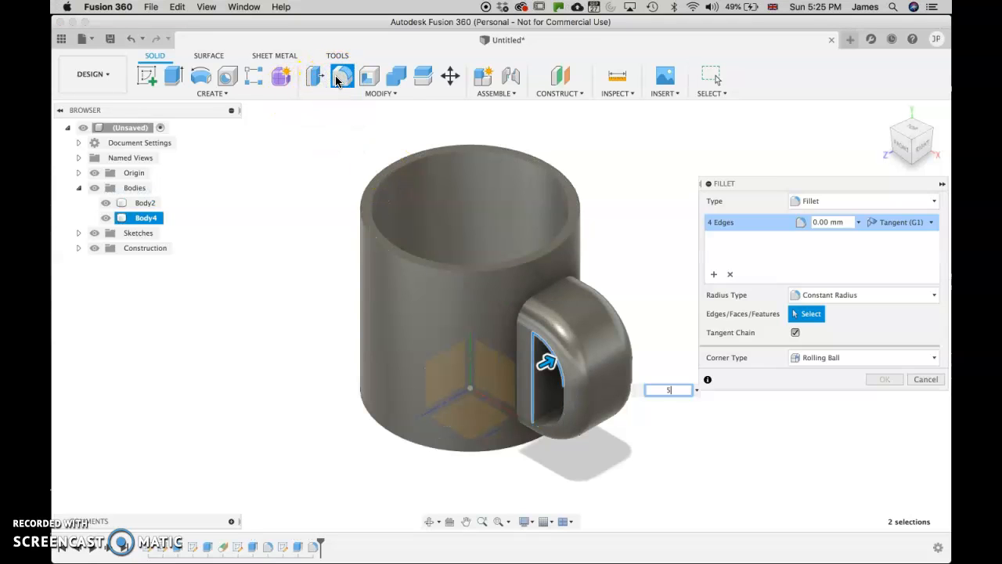
text(5)
key(Return)
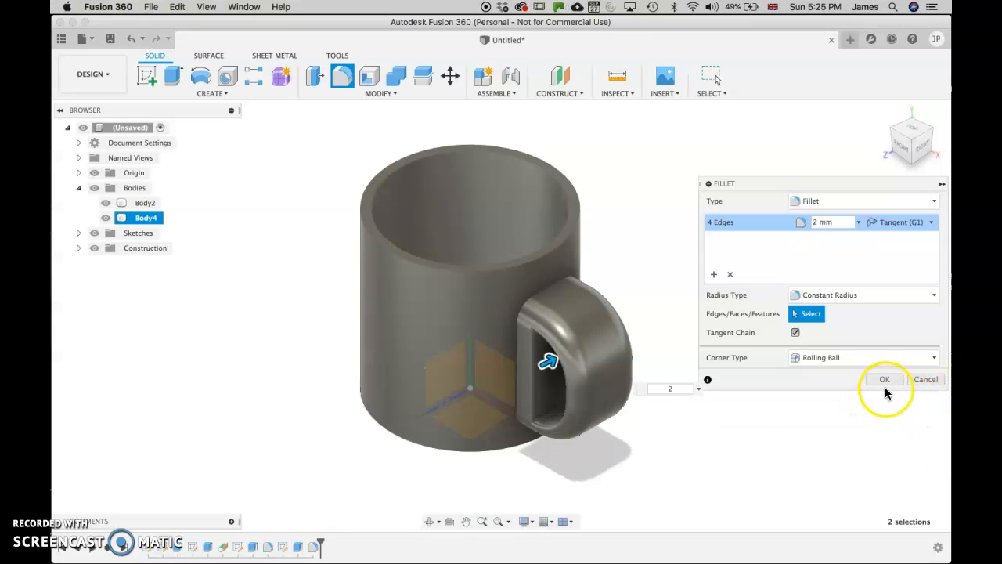
click(883, 380)
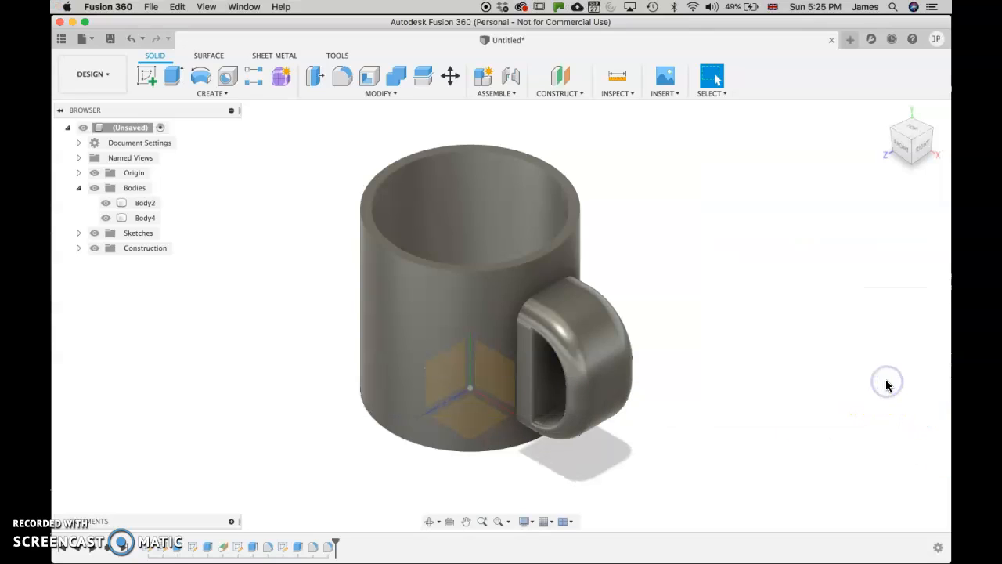
- Try to fillet all the edges around the handle opening on its back side with a 2 mm radius
click(931, 130)
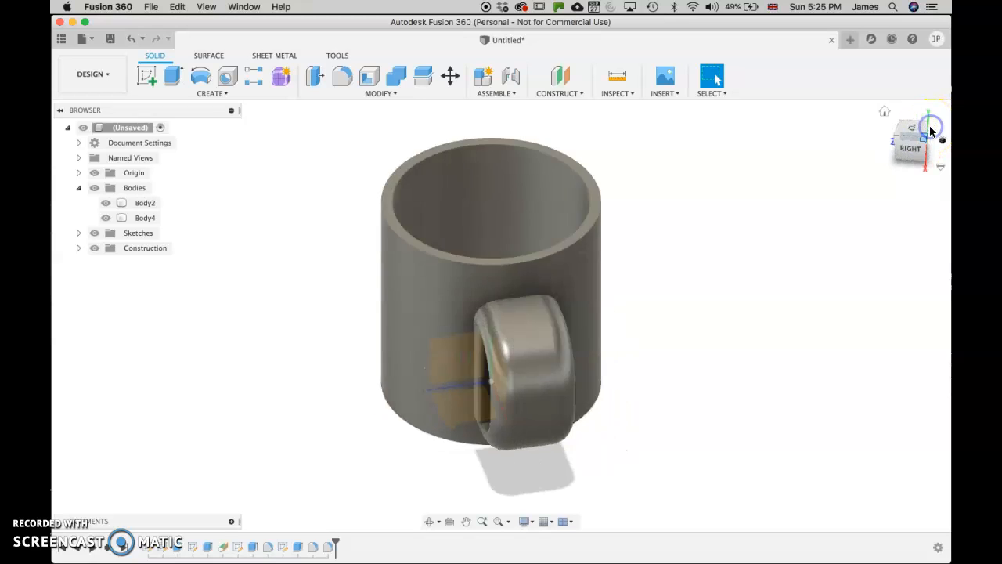
click(464, 337)
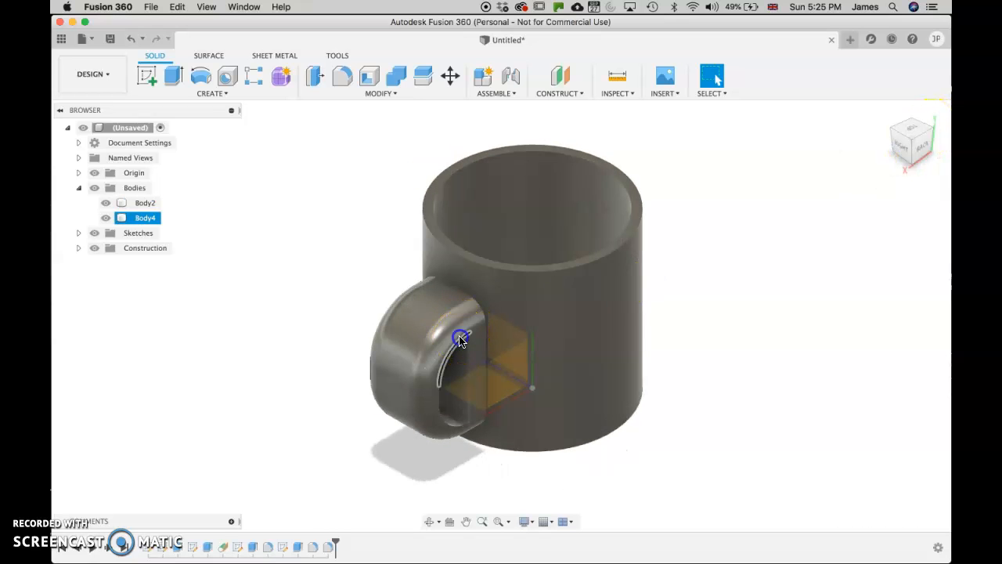
click(462, 339)
shift+click(465, 394)
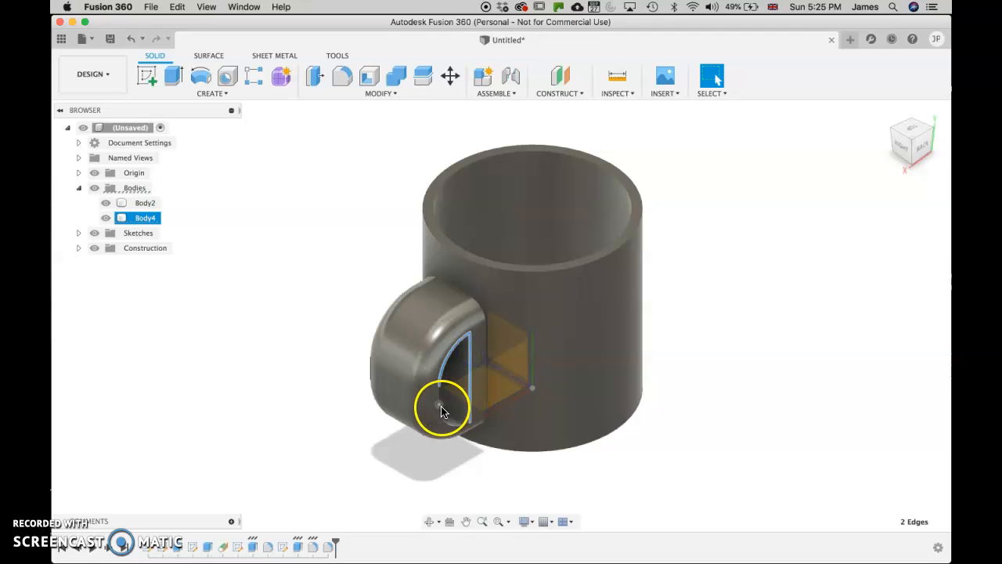
shift+click(439, 400)
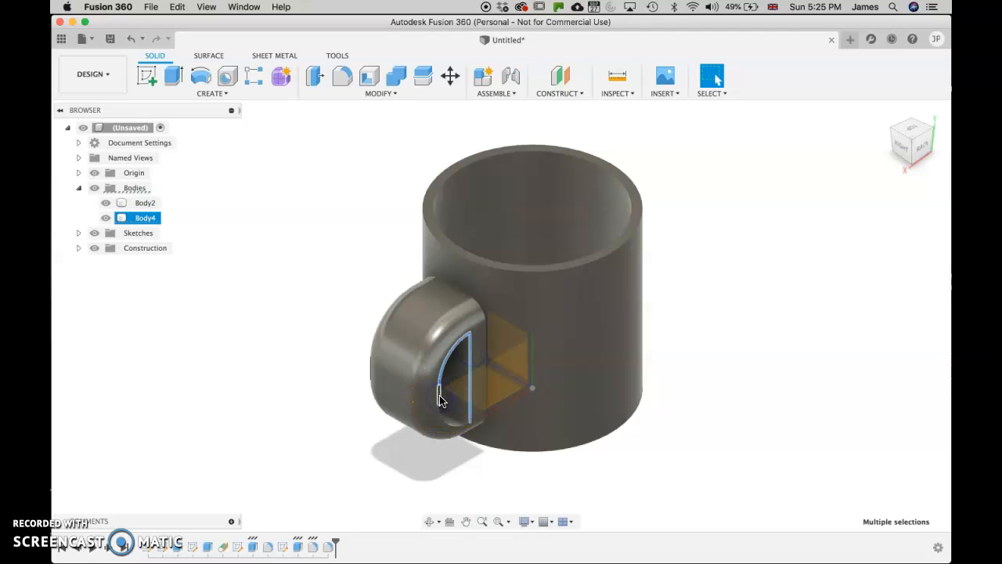
shift+click(444, 413)
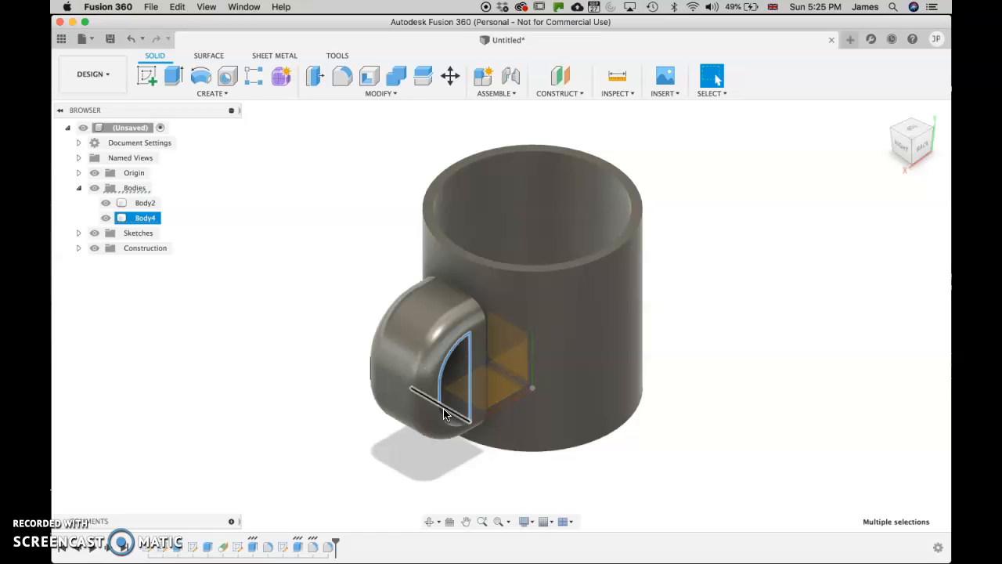
click(473, 473)
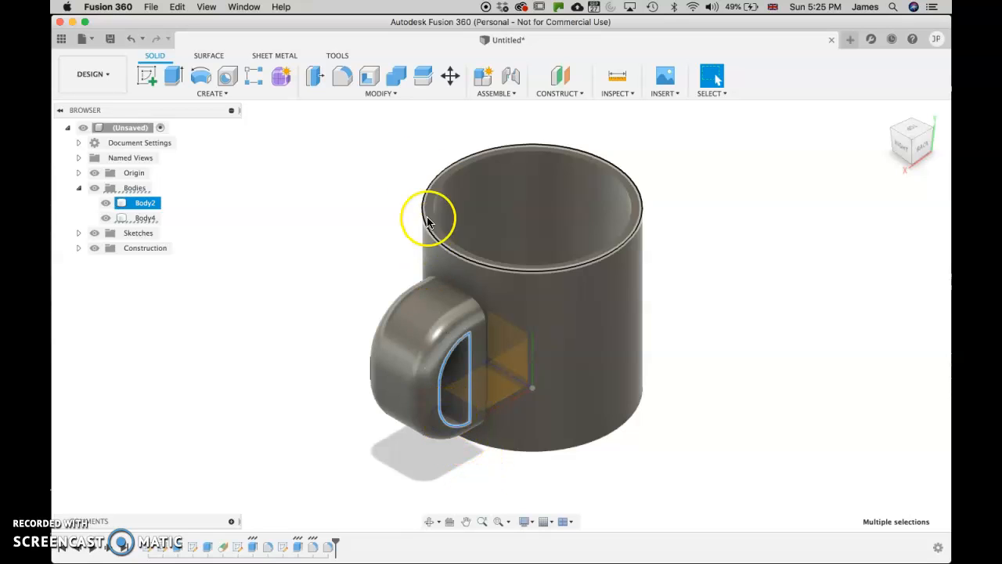
click(341, 75)
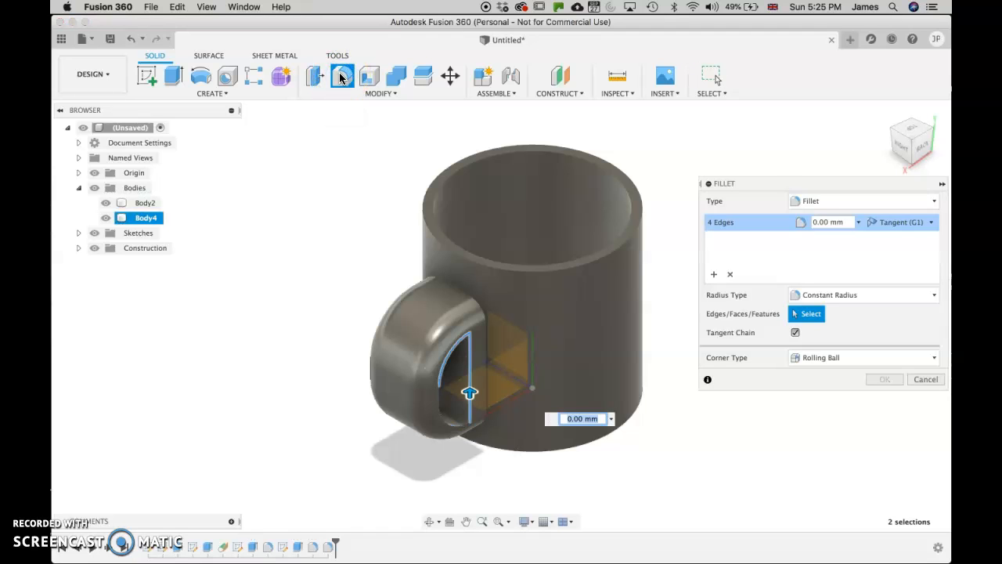
key(Return)
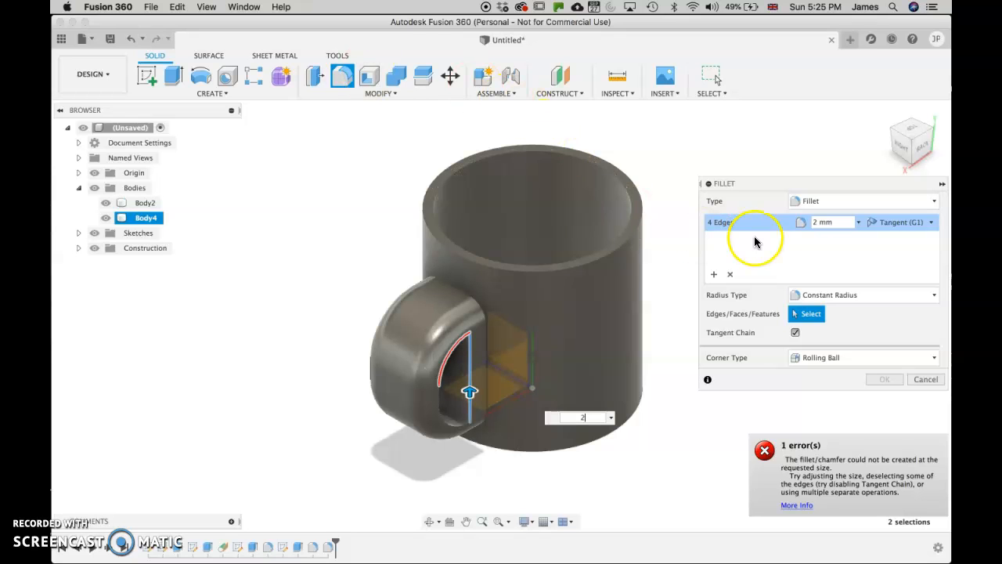
click(925, 380)
- Fillet the handle opening's straight vertical edge beside the mug wall on the back side with a 2 mm radius
click(471, 376)
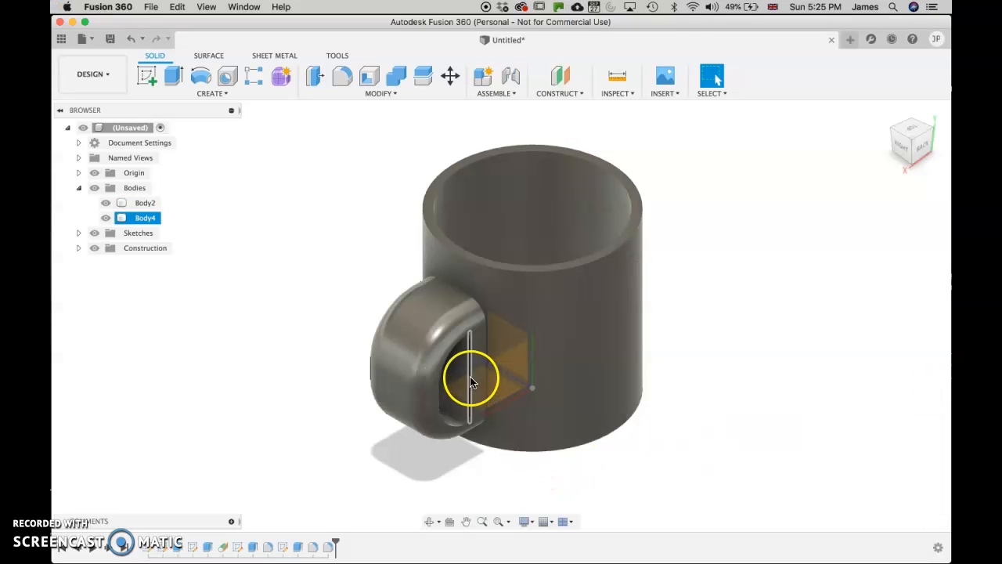
click(456, 426)
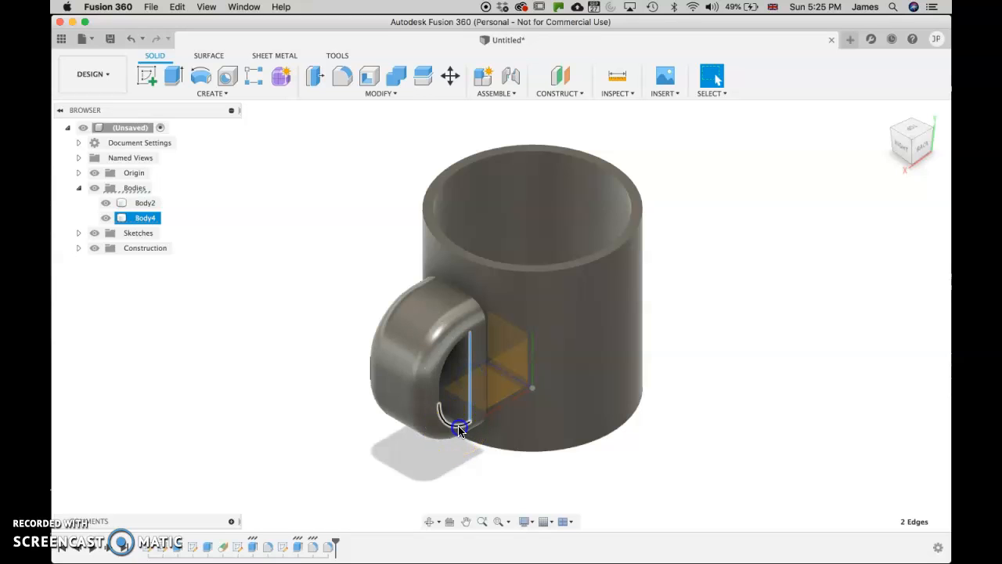
click(437, 395)
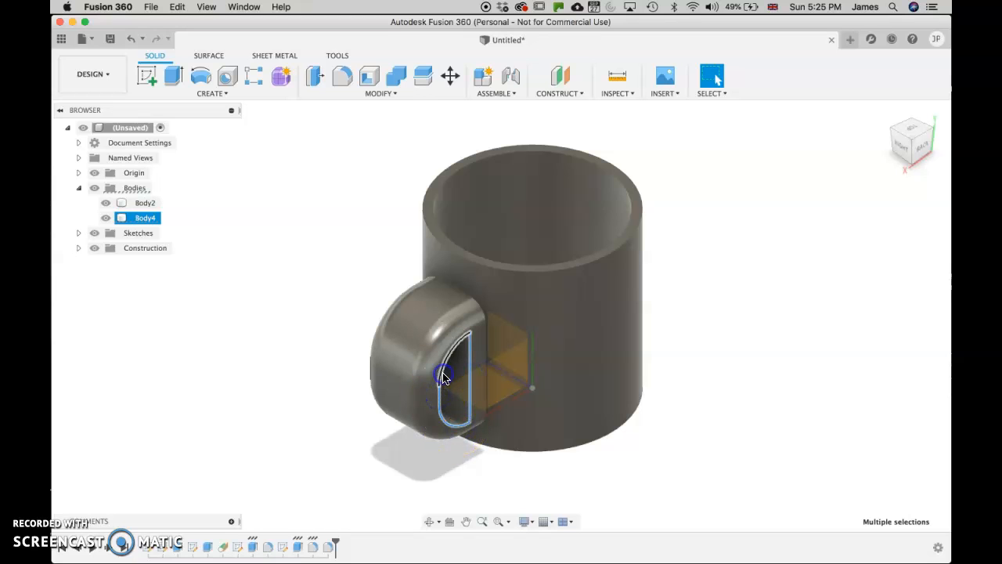
click(341, 75)
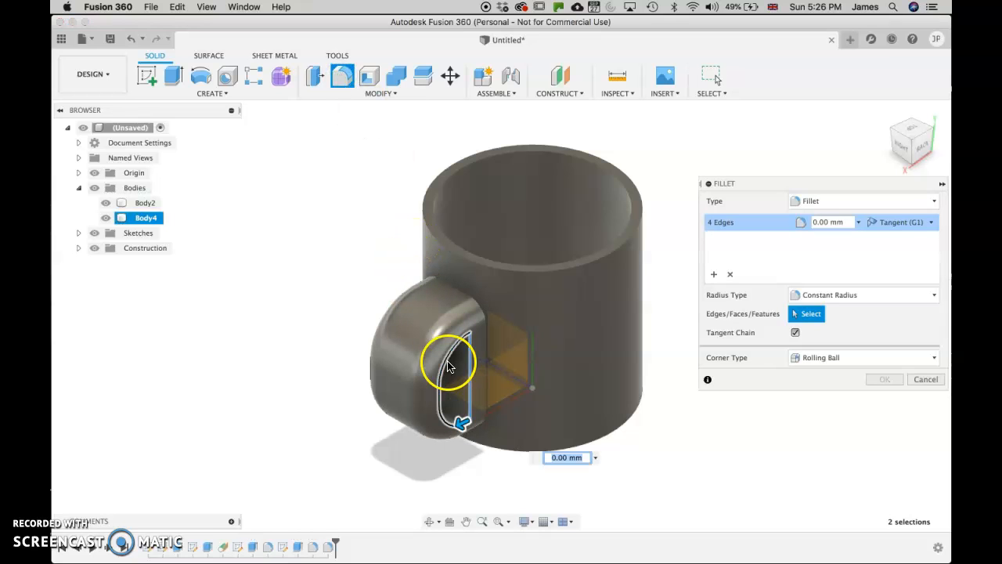
click(448, 364)
text(2)
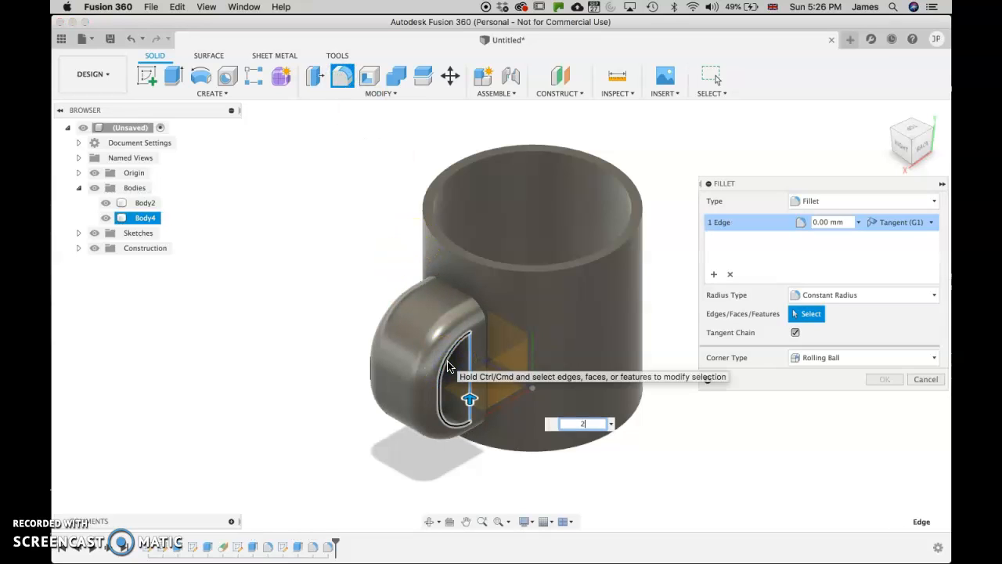
click(537, 328)
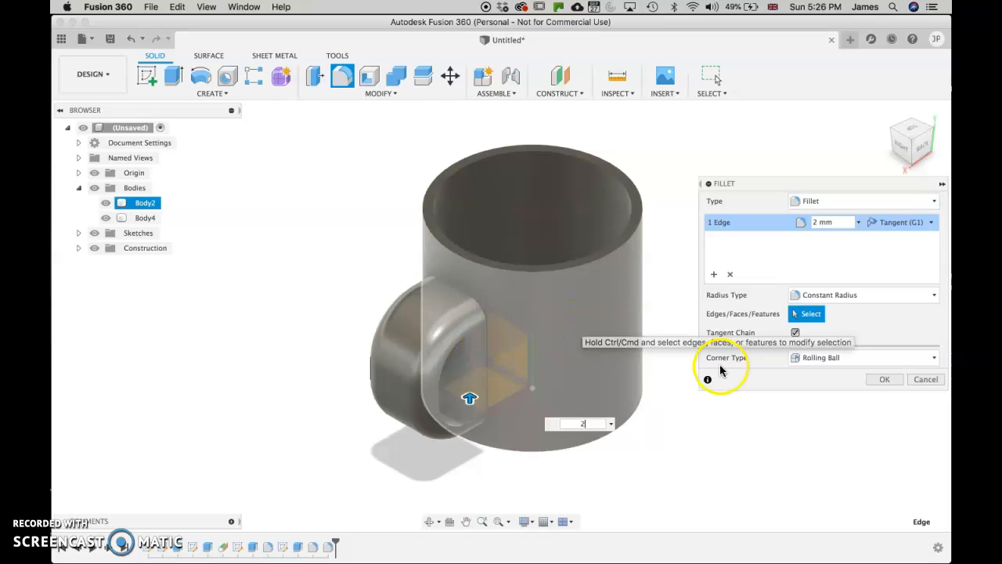
click(880, 380)
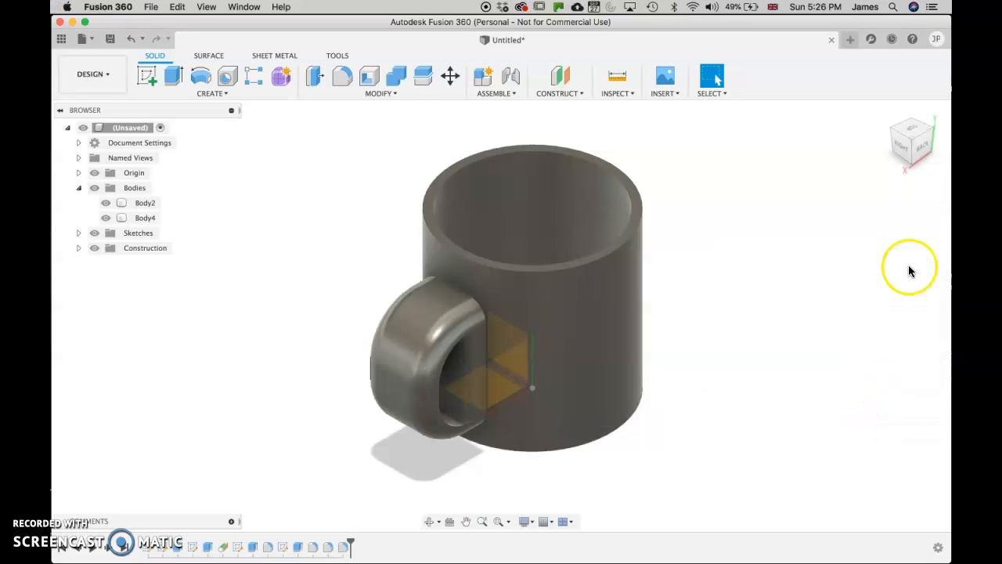
- Fillet the inner and outer edges of the mug's rim with a 2 mm radius and hide the origin planes
drag(888, 116, 794, 161)
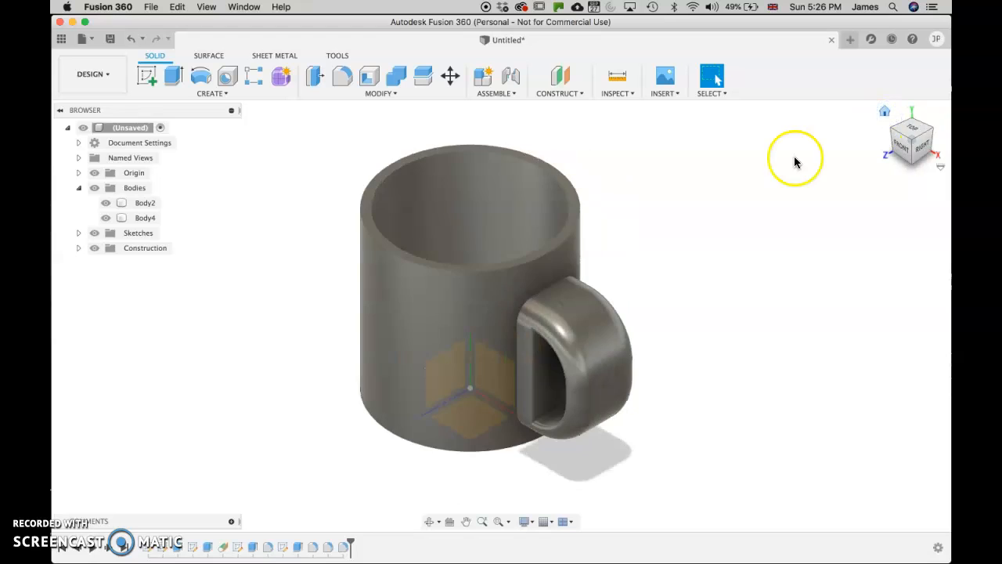
click(555, 180)
click(557, 181)
click(570, 180)
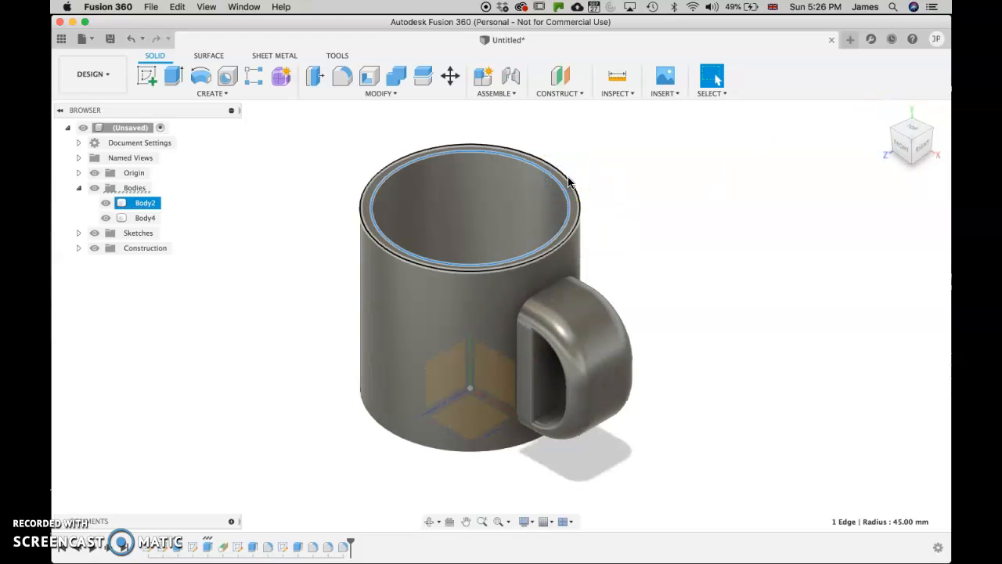
click(342, 74)
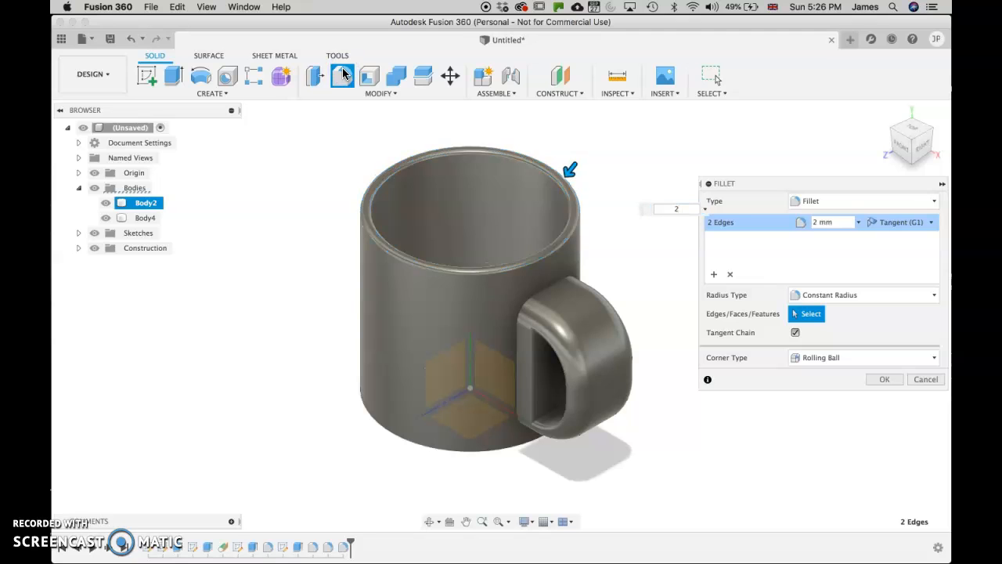
key(Return)
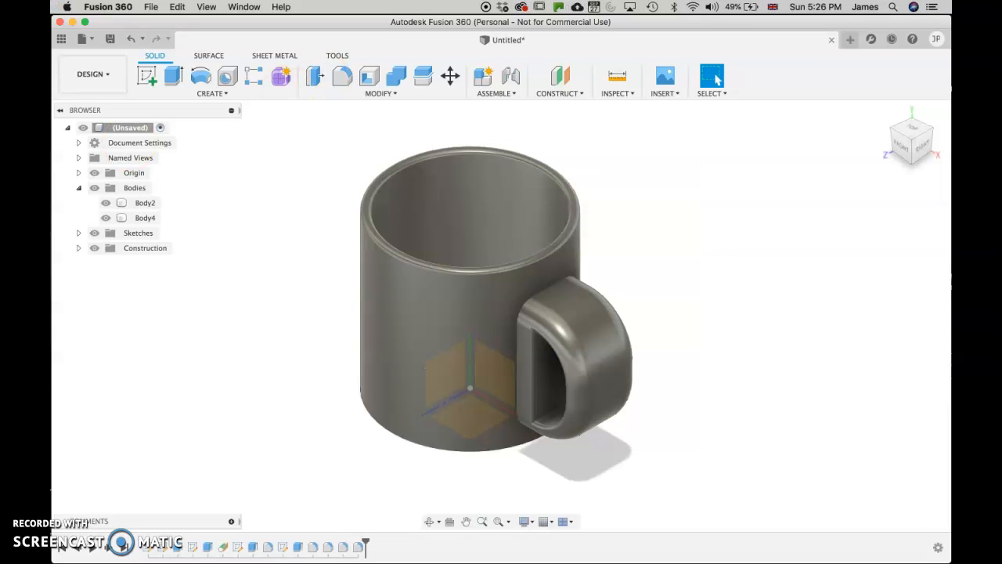
click(95, 173)
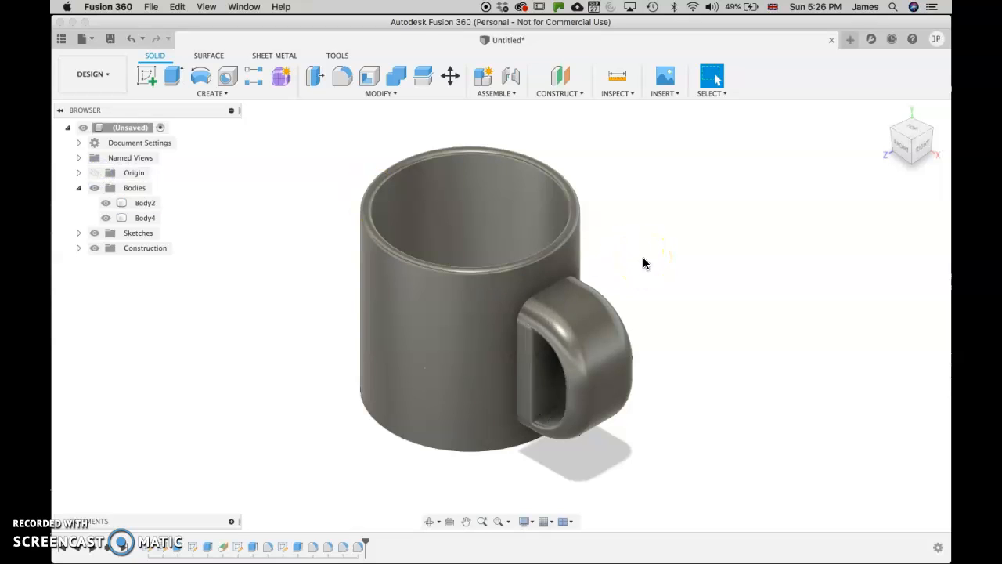
- Open the appearance settings for bodies and components, move the dialog clear of the mug and browse the material library's categories
key(a)
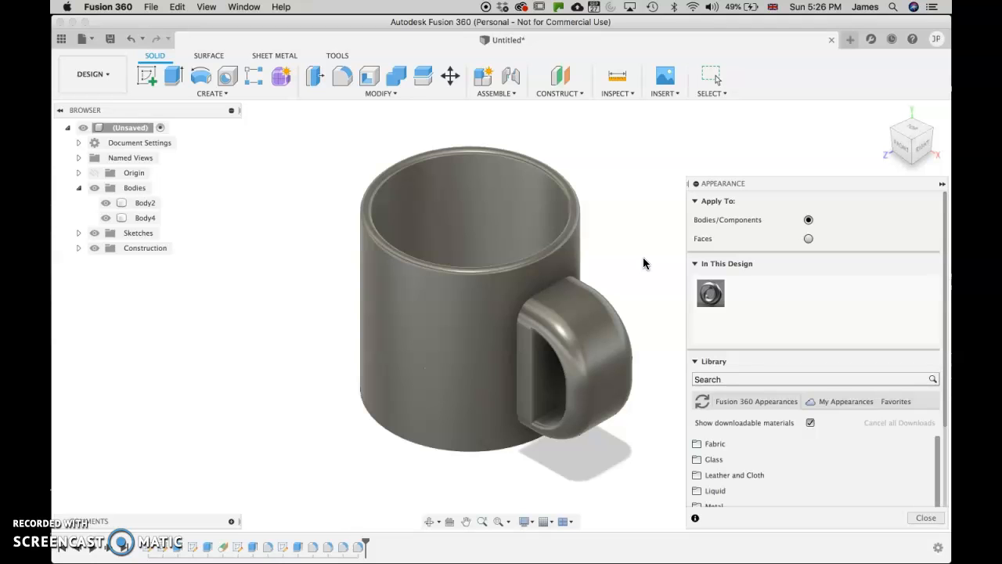
drag(754, 183, 725, 86)
scroll(742, 398, down, 3)
scroll(742, 398, up, 3)
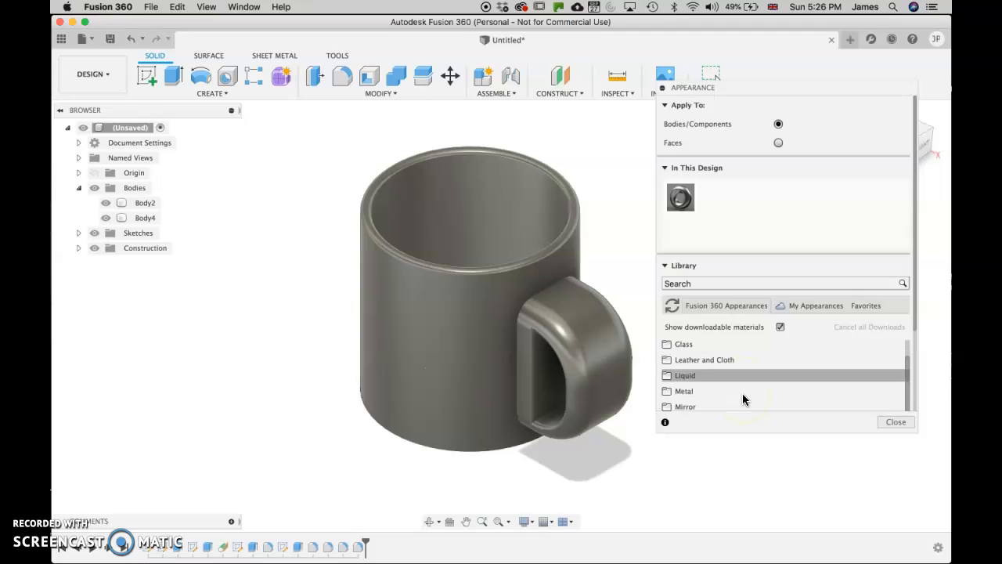
scroll(743, 398, down, 3)
scroll(743, 398, up, 3)
click(867, 367)
drag(908, 363, 895, 400)
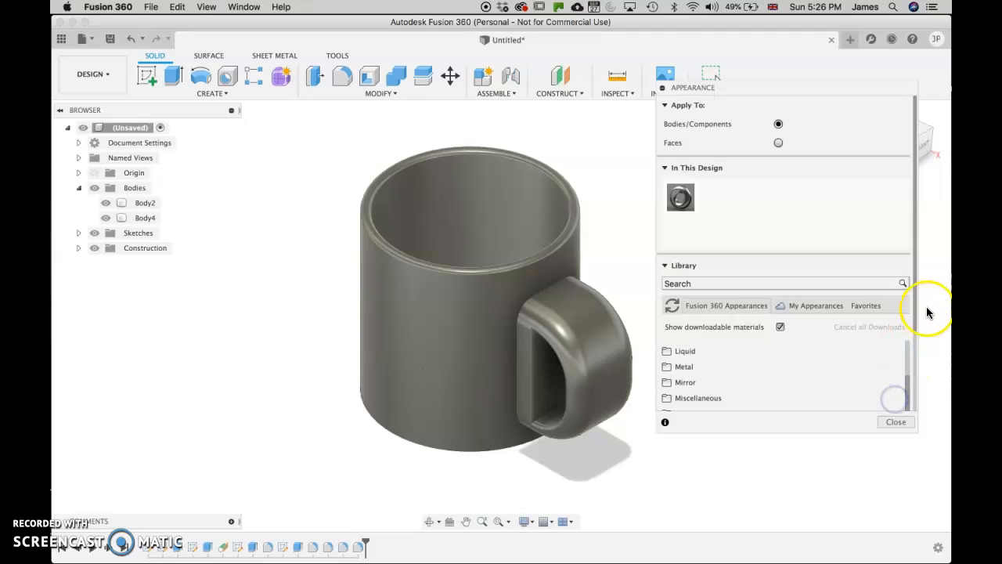
drag(916, 317, 906, 410)
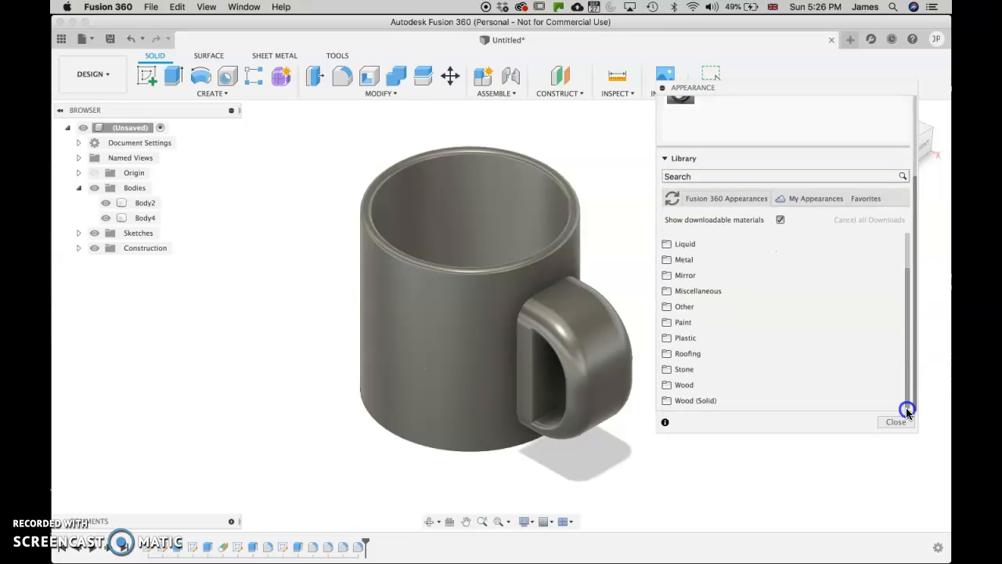
- Apply the Paint - Enamel Glossy (Green) appearance to the mug and handle bodies
click(666, 323)
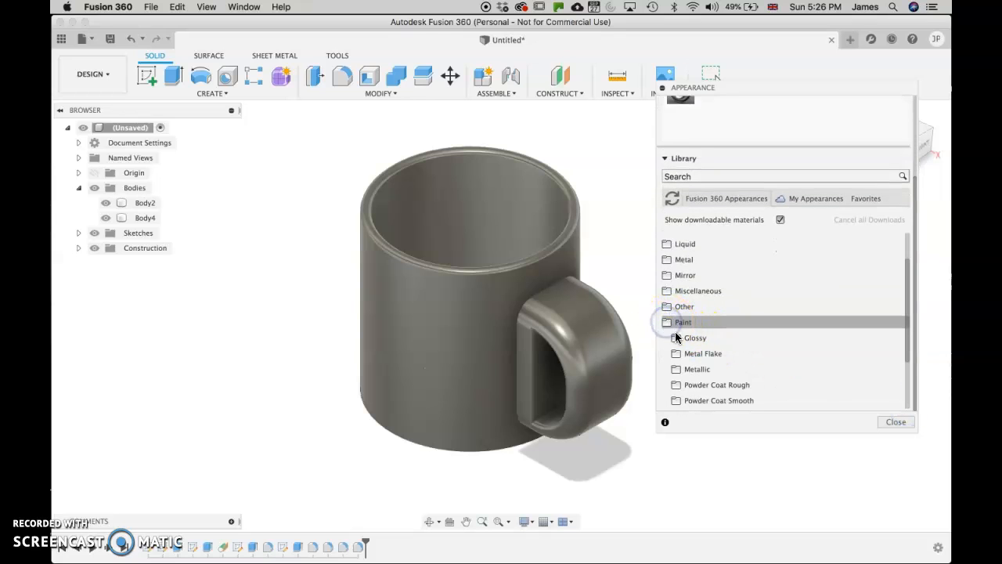
click(678, 337)
scroll(728, 364, down, 5)
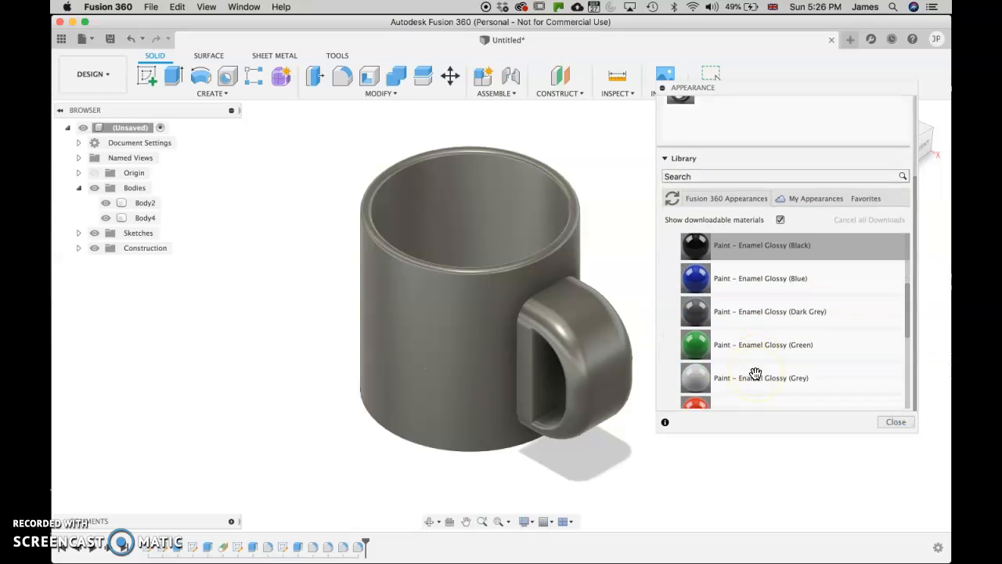
mouse_move(694, 328)
mouse_down()
mouse_move(653, 303)
mouse_move(512, 289)
mouse_move(610, 325)
mouse_move(592, 325)
mouse_up()
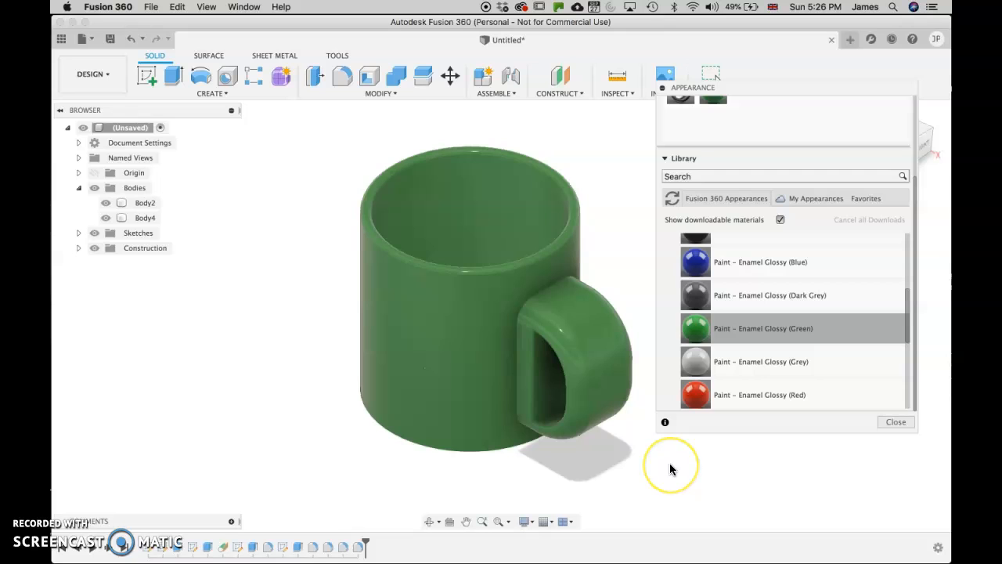
- Apply the Glass - Light Color (Blue) appearance to both the handle and the mug body and close the appearance settings
scroll(738, 324, up, 5)
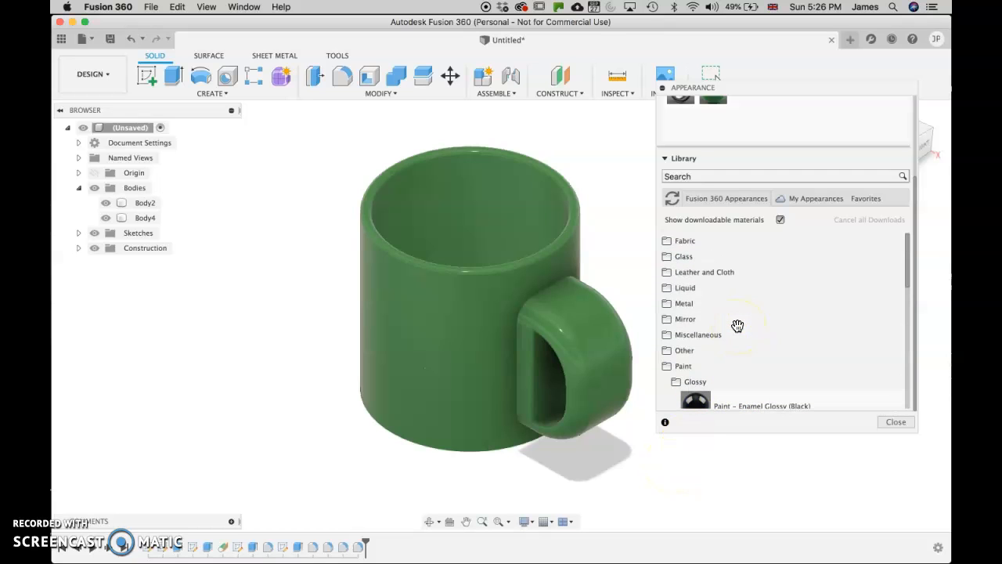
click(667, 257)
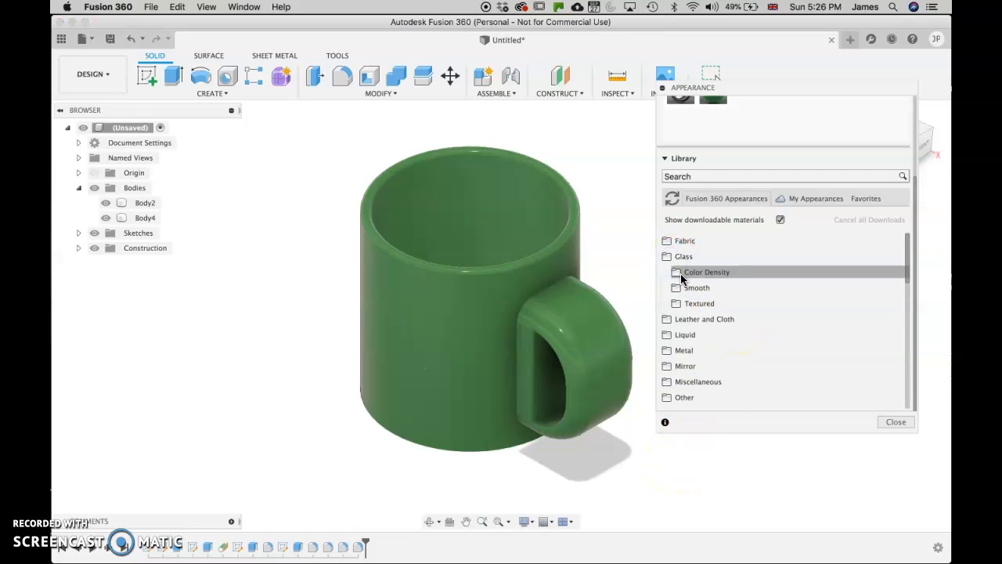
click(677, 273)
drag(712, 399, 599, 325)
drag(696, 399, 487, 290)
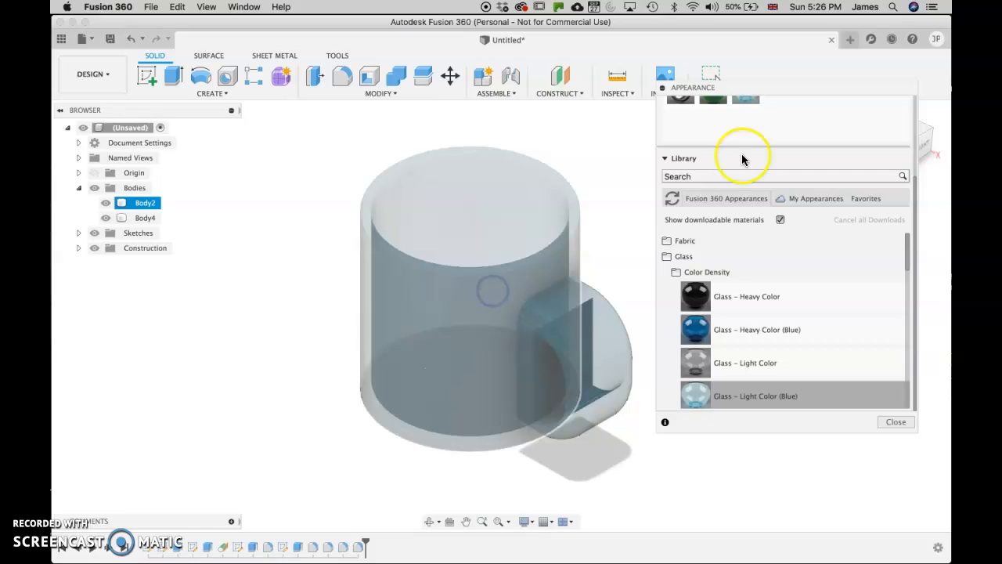
click(896, 421)
- Examine the glass mug from the front and all around its sides, return to the home view and select the mug body
click(894, 151)
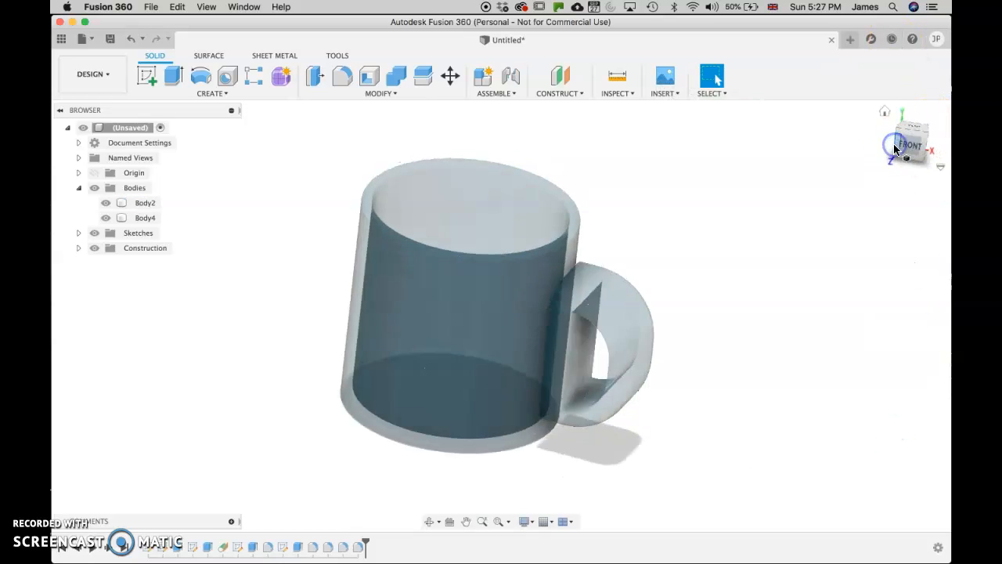
click(913, 142)
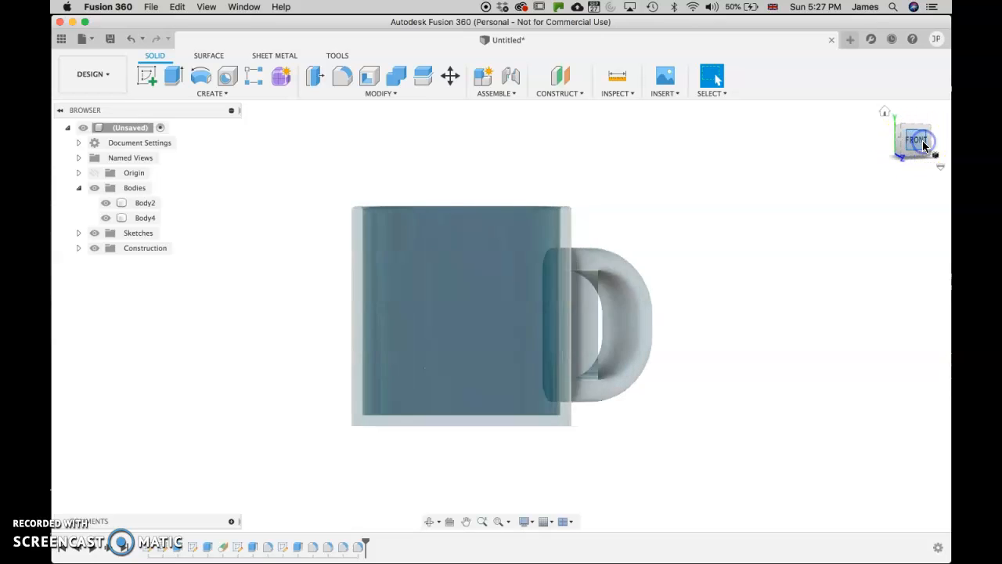
click(933, 141)
click(933, 141)
click(933, 141)
click(932, 141)
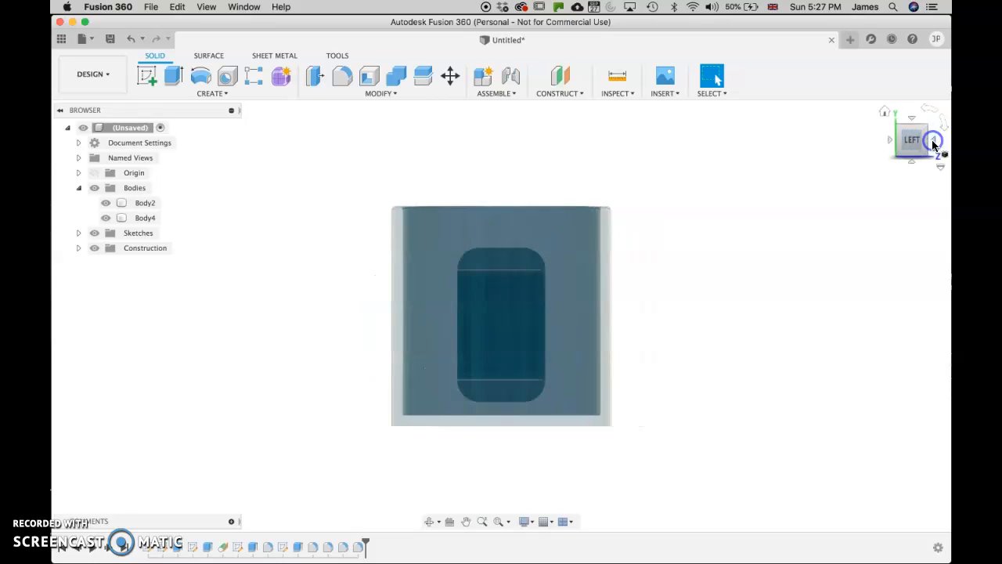
click(885, 112)
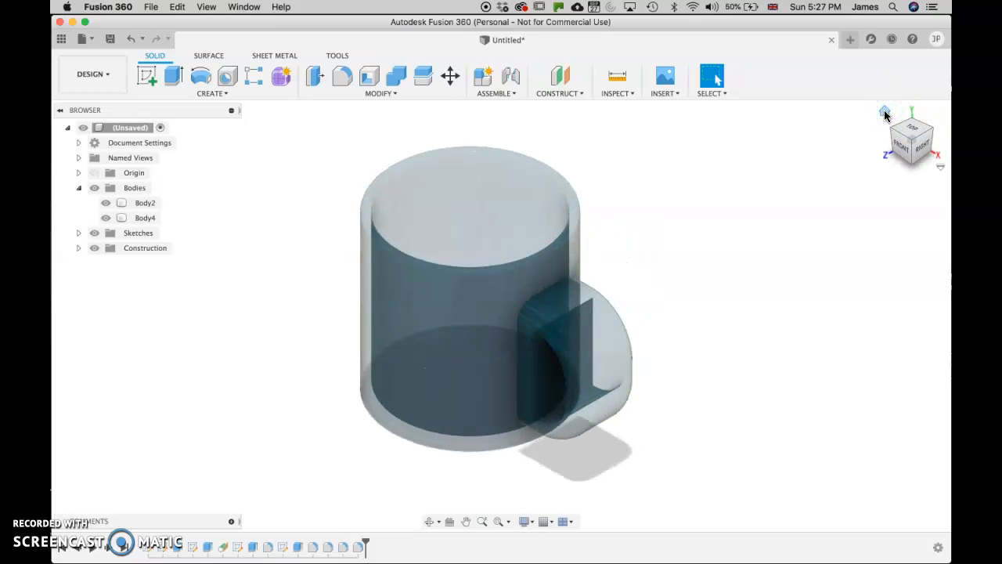
click(415, 253)
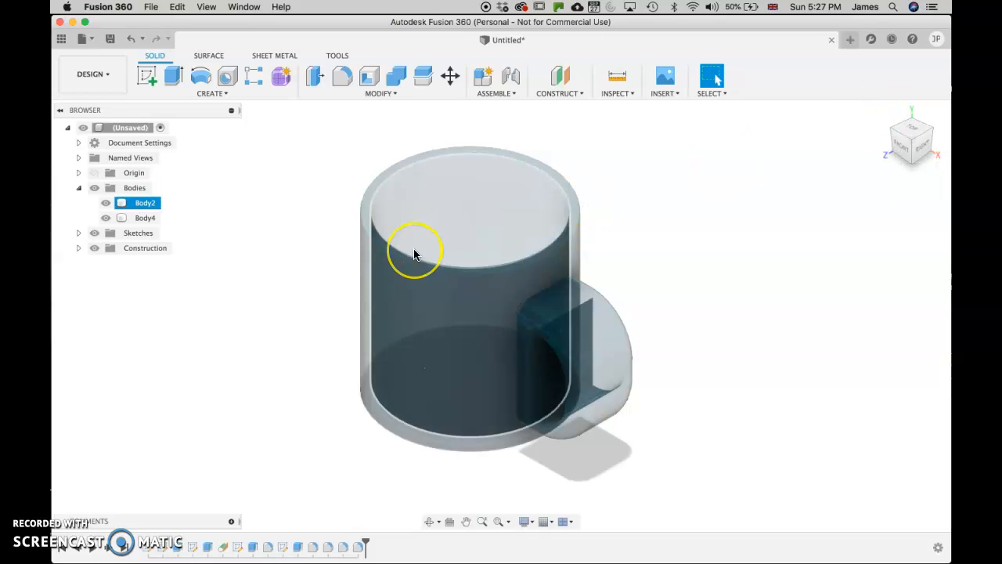